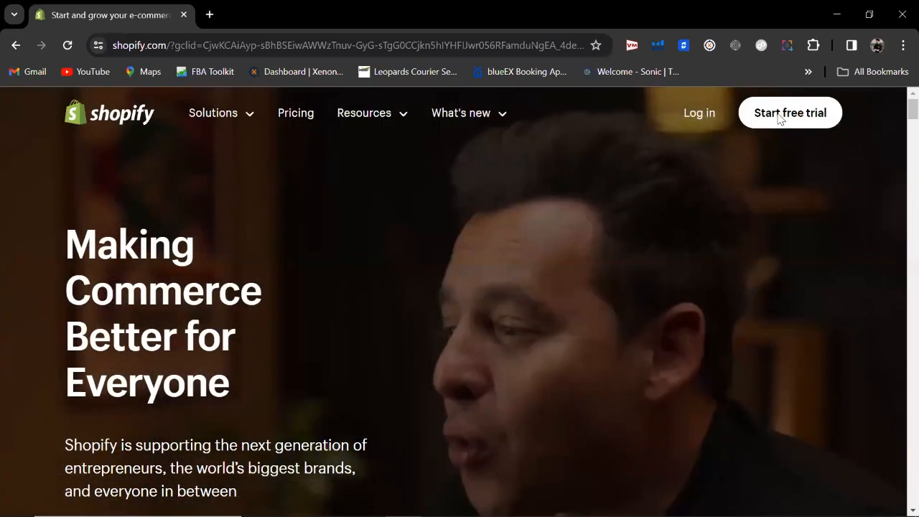
# Step: Start a Shopify free trial from the homepage to begin store creation
pyautogui.click(781, 116)
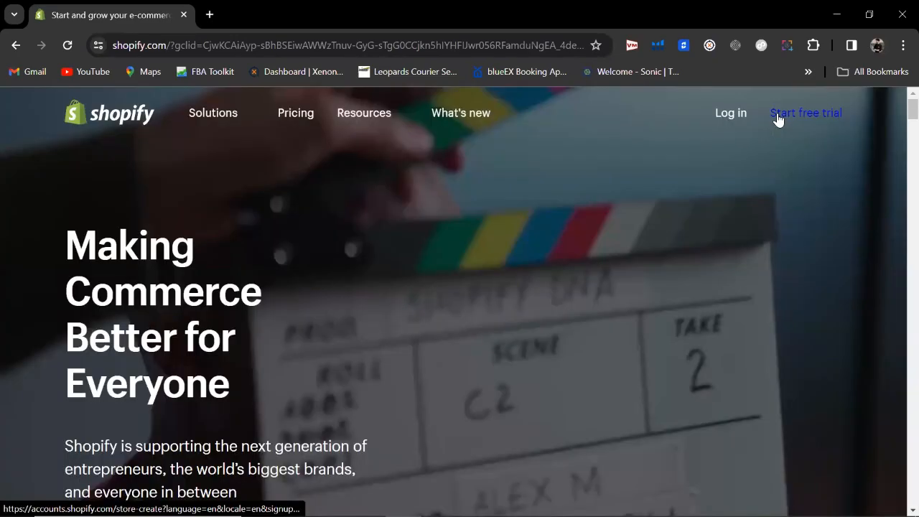
pyautogui.click(778, 118)
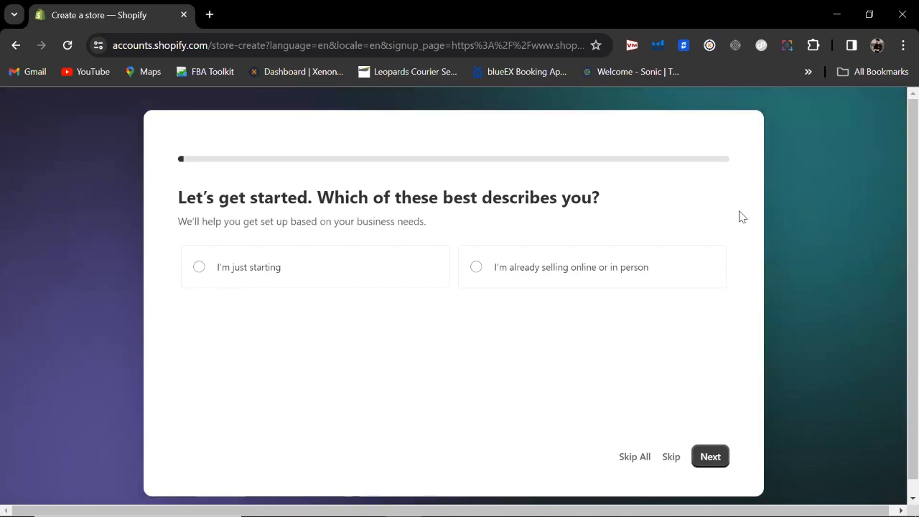
# Step: Answer setup as just starting, selling own products through an online store, based in Pakistan
pyautogui.click(192, 269)
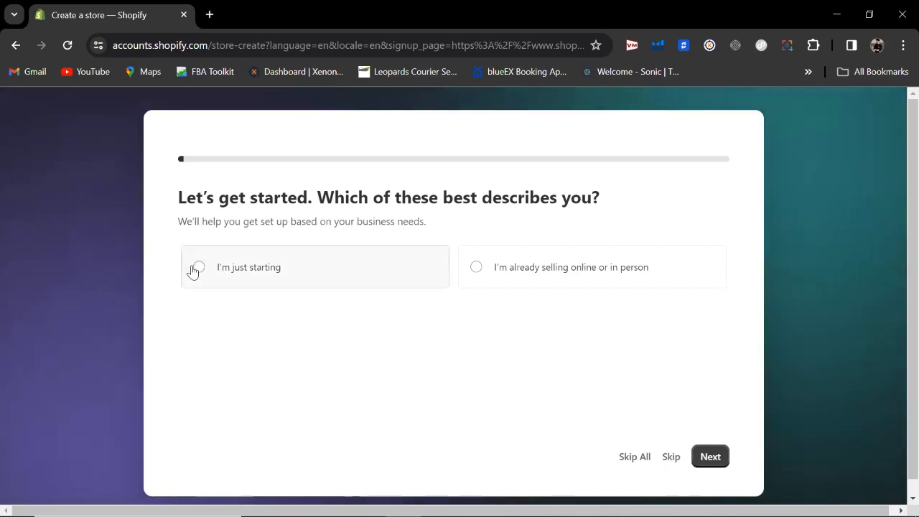
pyautogui.click(709, 460)
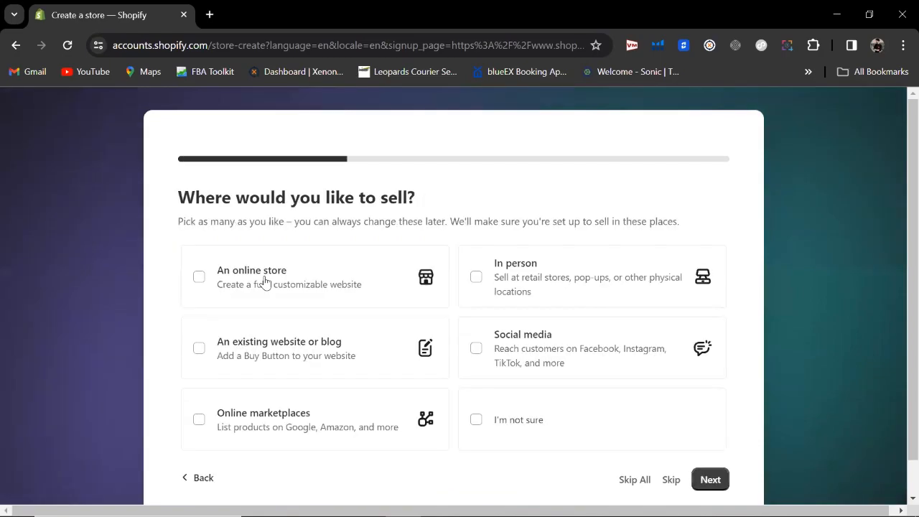
pyautogui.click(221, 285)
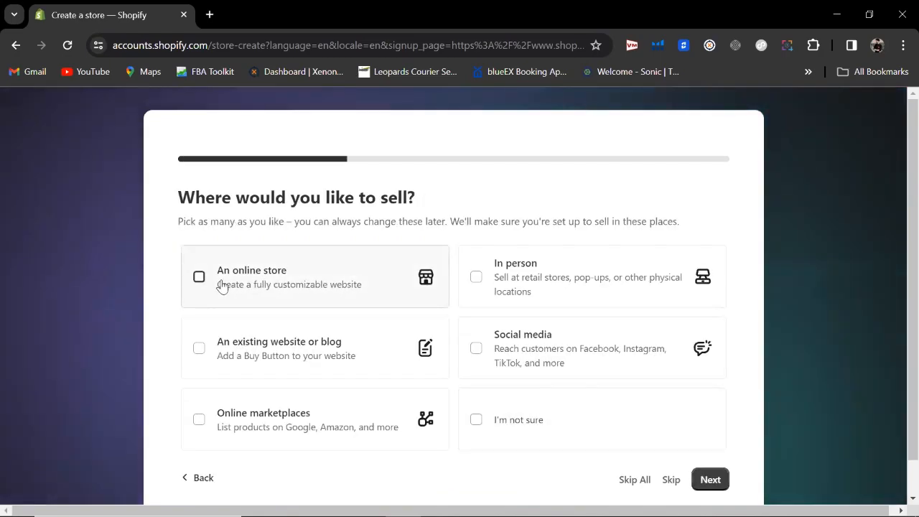
pyautogui.click(711, 481)
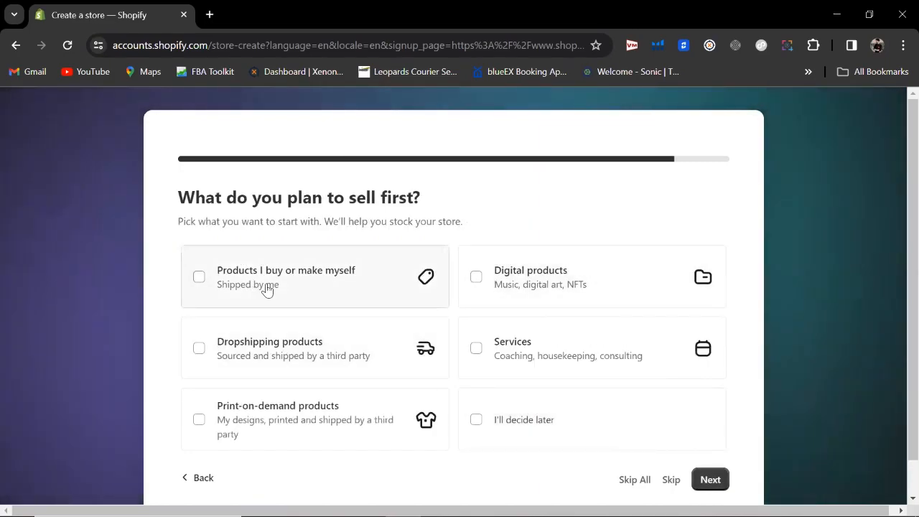
pyautogui.click(313, 296)
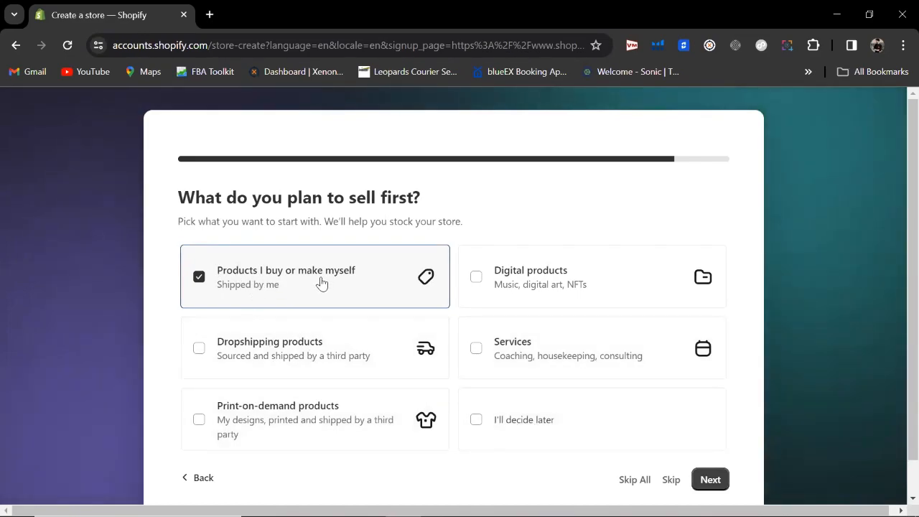
pyautogui.click(710, 481)
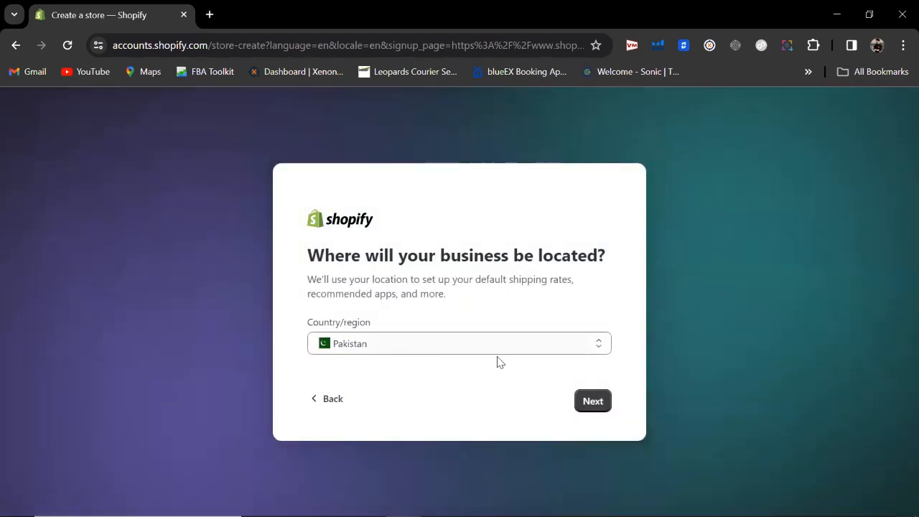
pyautogui.click(596, 402)
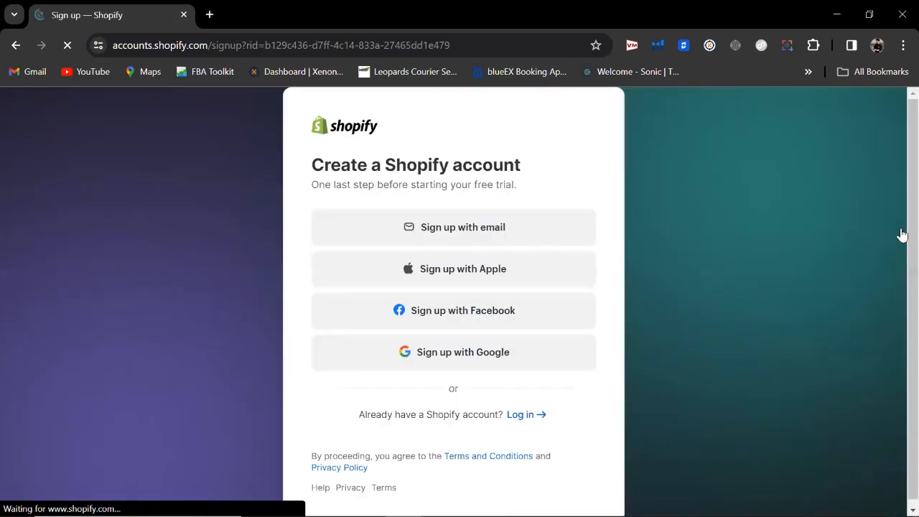
# Step: Sign up with a Google account and postpone the security settings review
pyautogui.scroll(-1, 511, 371)
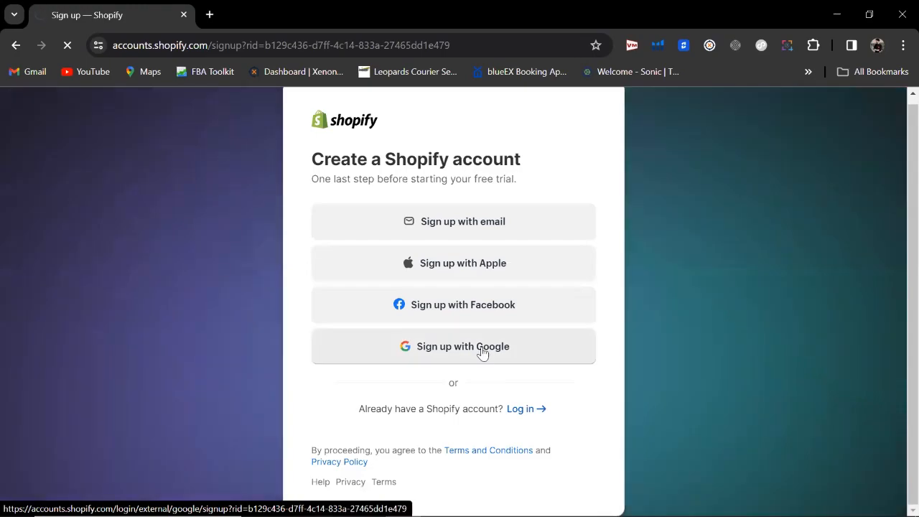
pyautogui.click(483, 351)
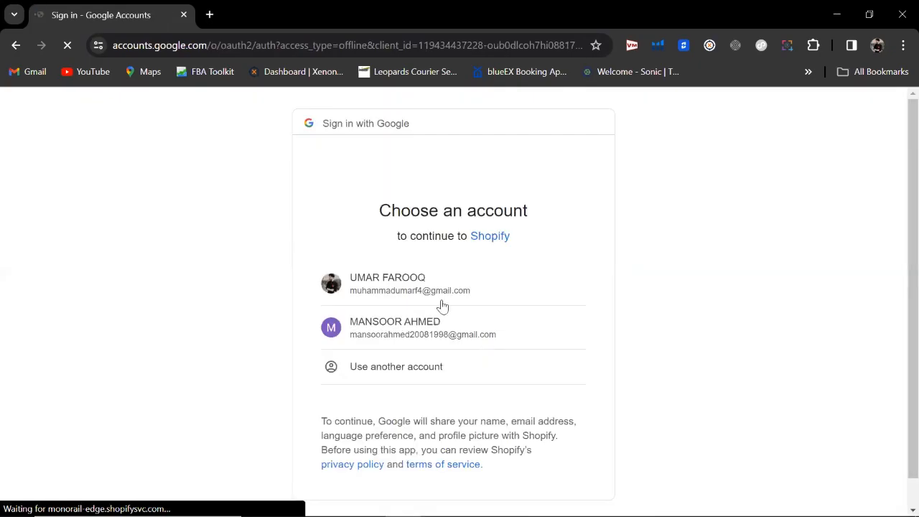
pyautogui.click(440, 296)
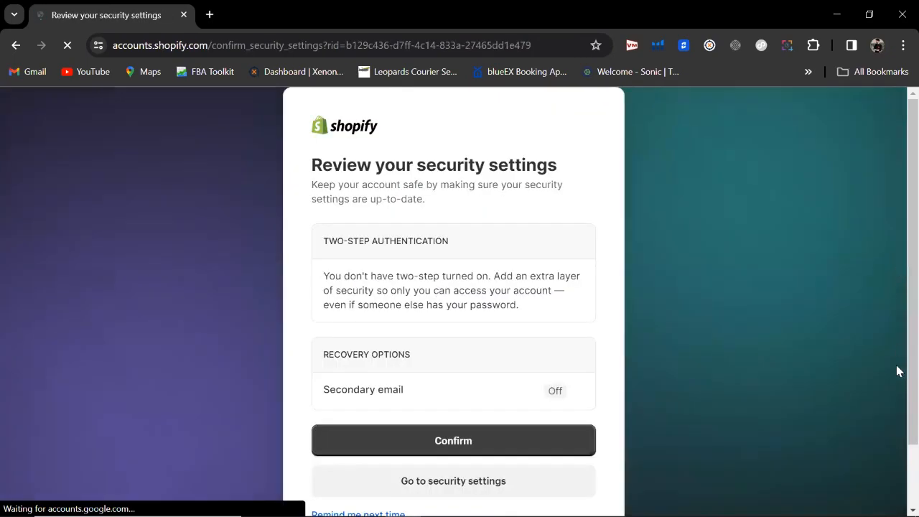
pyautogui.scroll(-2, 897, 371)
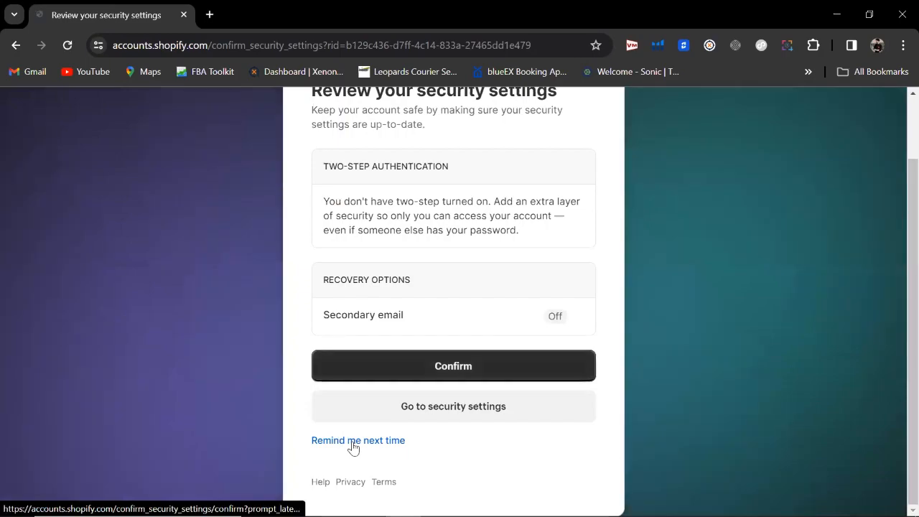
pyautogui.click(353, 441)
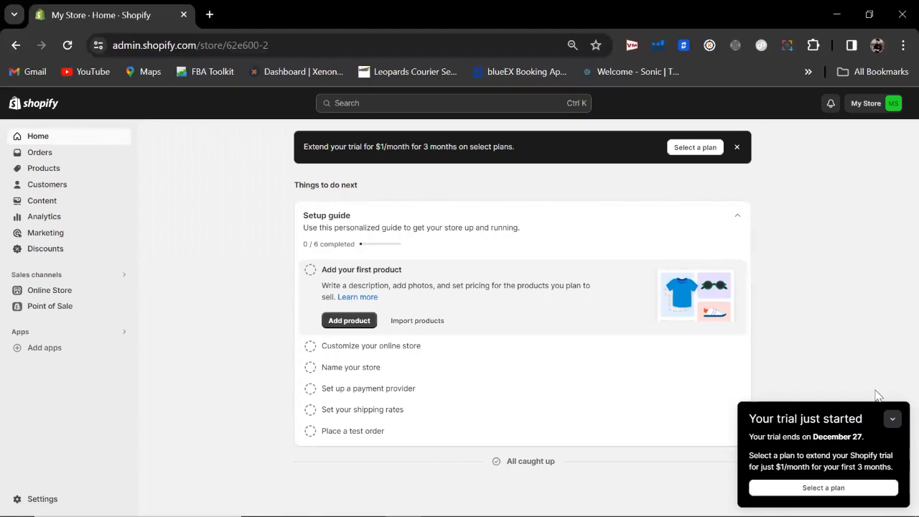
# Step: Dismiss the trial notice and extension offer, then view Orders and Abandoned checkouts
pyautogui.click(891, 422)
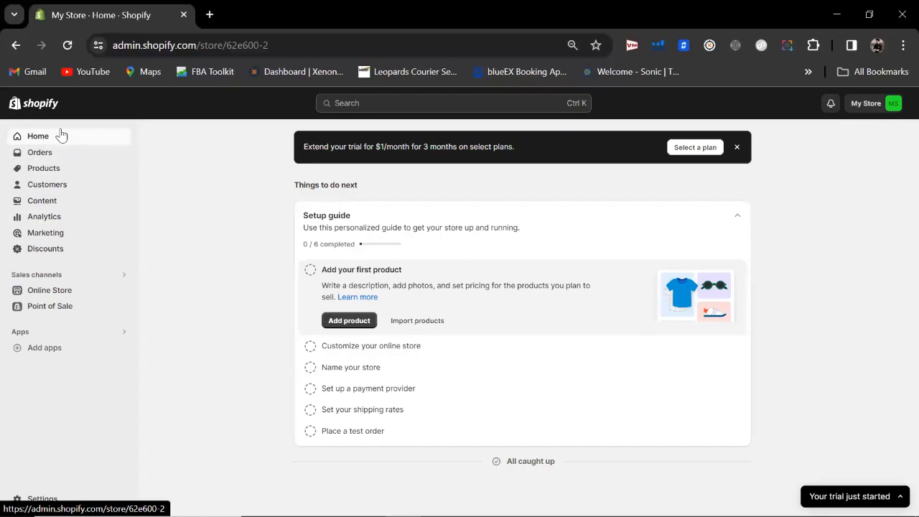
pyautogui.click(737, 148)
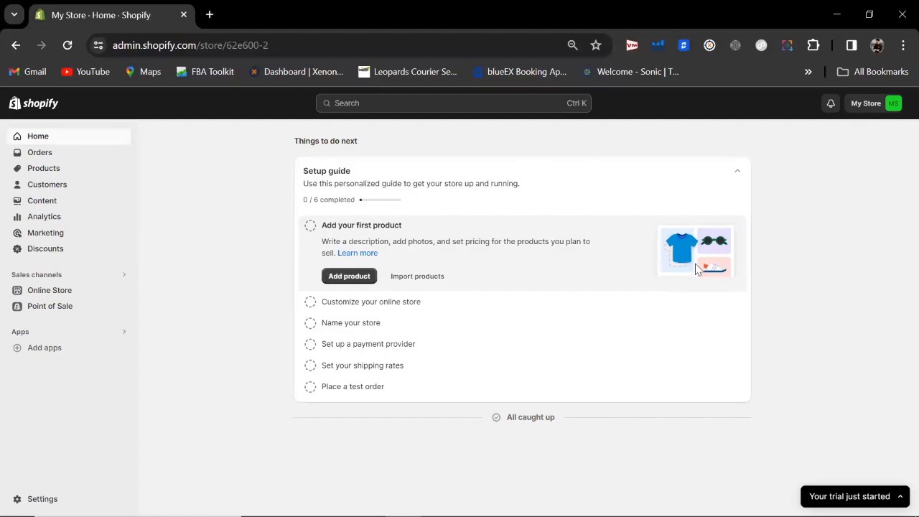
pyautogui.click(43, 151)
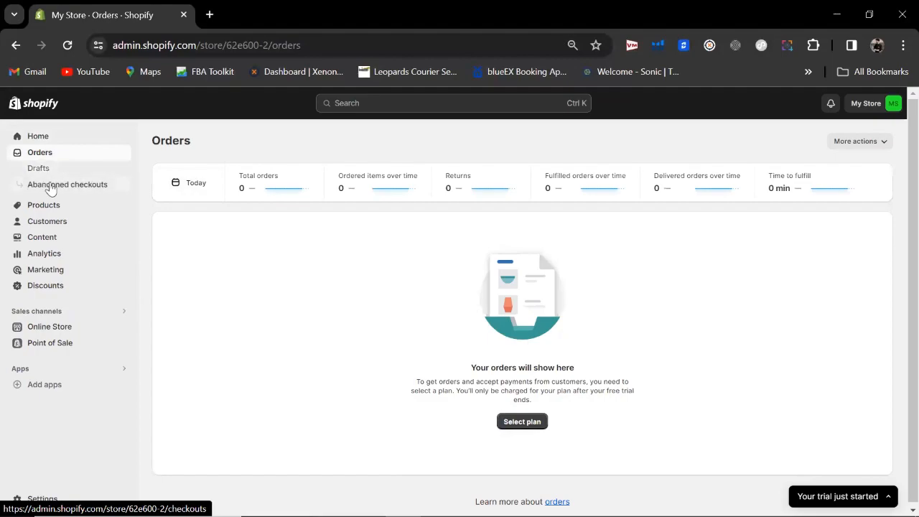
pyautogui.click(86, 193)
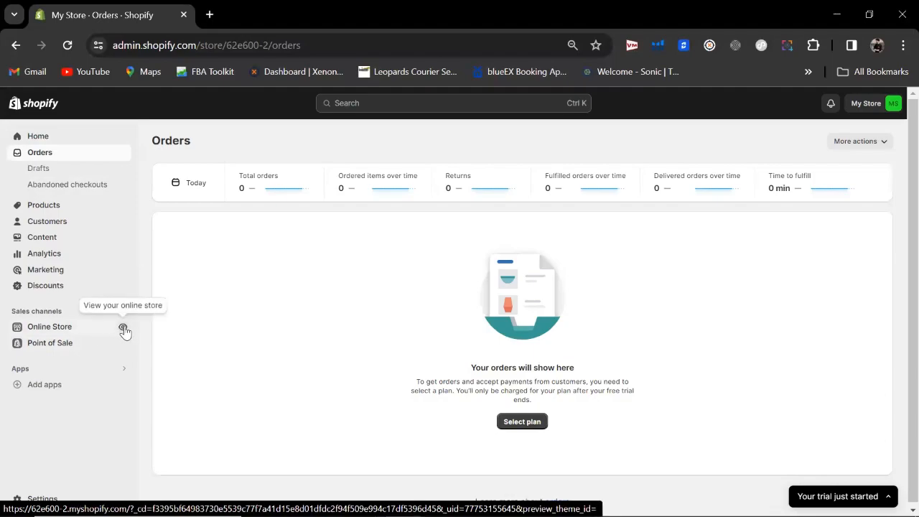
# Step: Preview the storefront in a new tab, skip its popups, then return to admin Orders
pyautogui.click(124, 328)
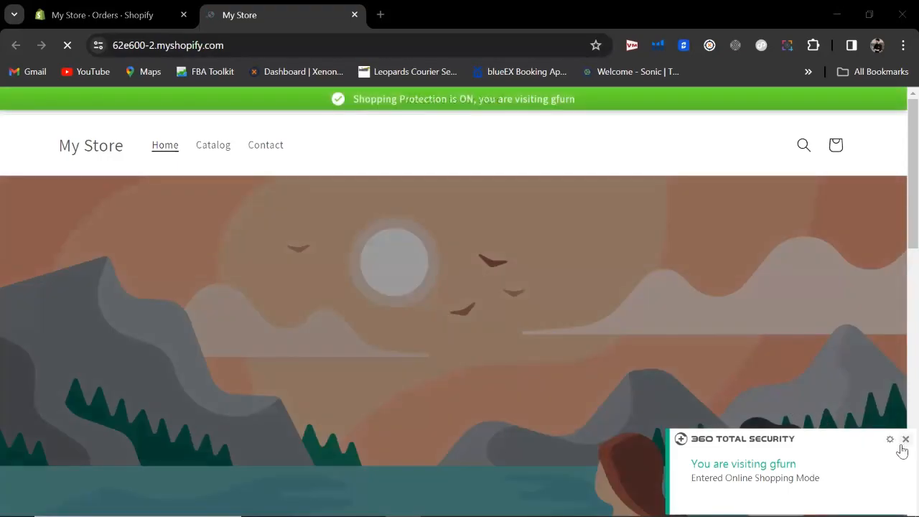
pyautogui.click(904, 439)
pyautogui.scroll(-10, 897, 216)
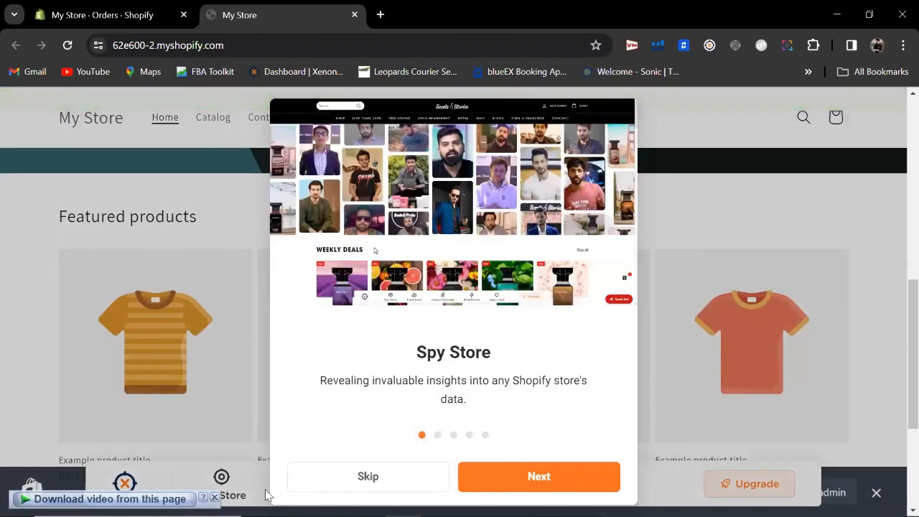
pyautogui.click(350, 475)
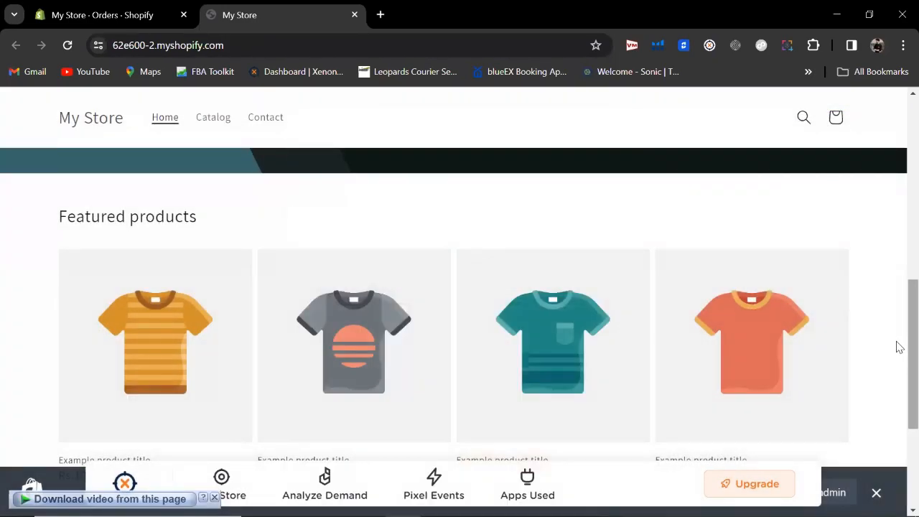
pyautogui.scroll(-3, 897, 345)
pyautogui.scroll(15, 897, 418)
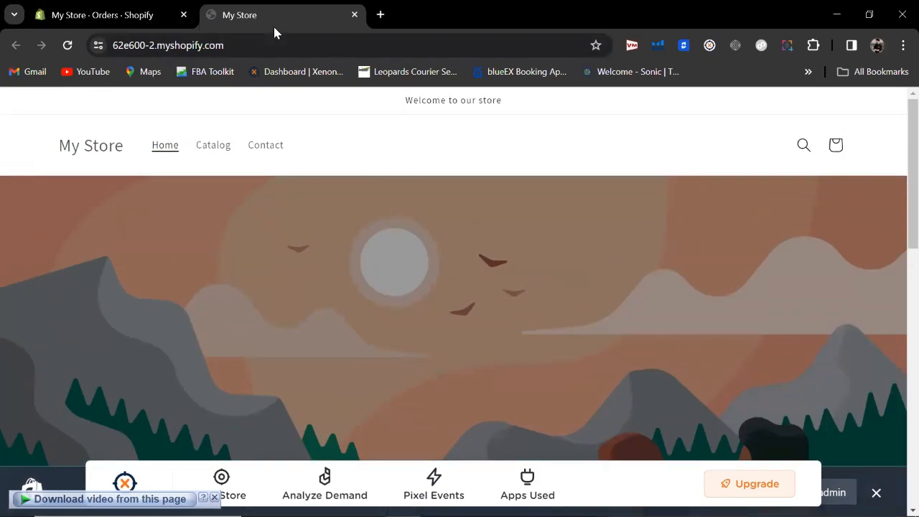
pyautogui.click(143, 22)
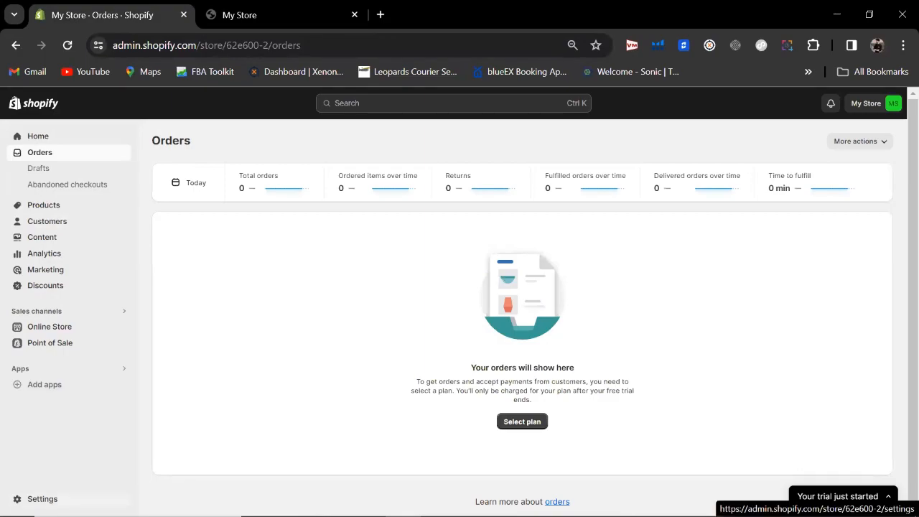
# Step: Rename the store to 'Discount.pk', add a store phone number, and save the profile
pyautogui.click(43, 499)
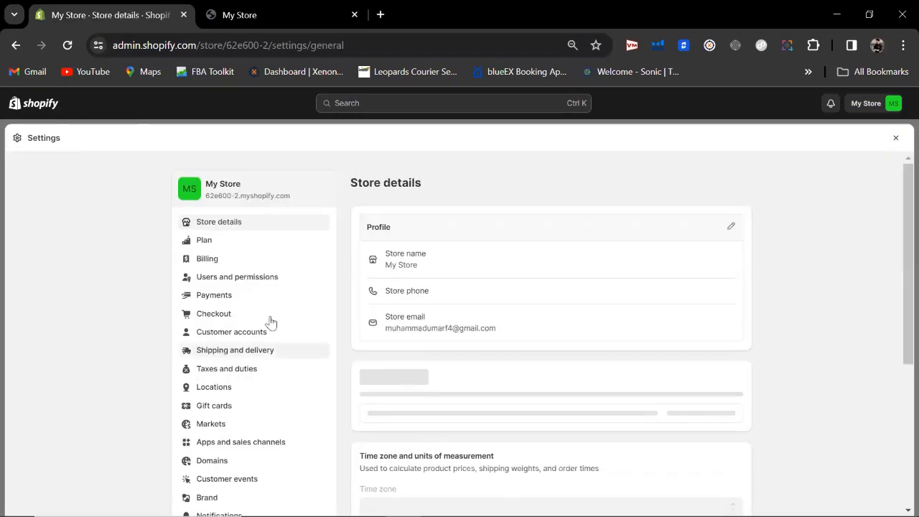
pyautogui.moveTo(902, 179); pyautogui.dragTo(903, 191)
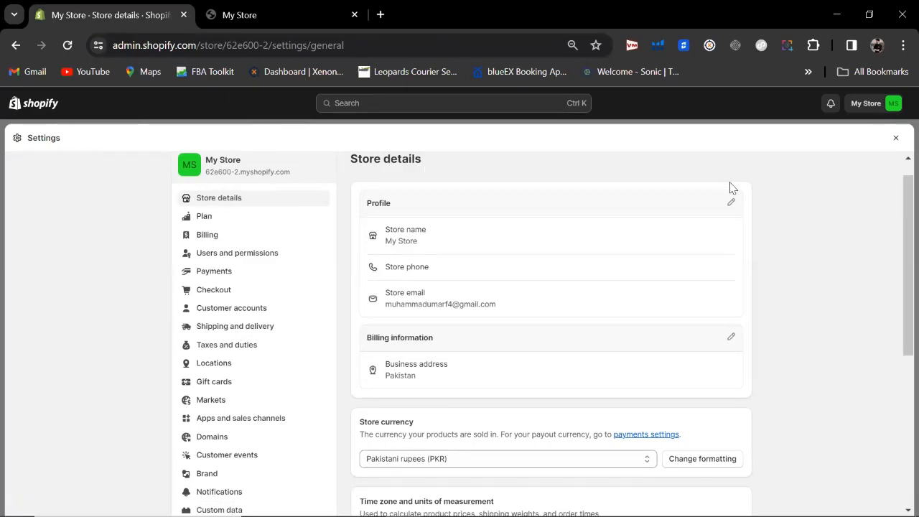
pyautogui.click(733, 203)
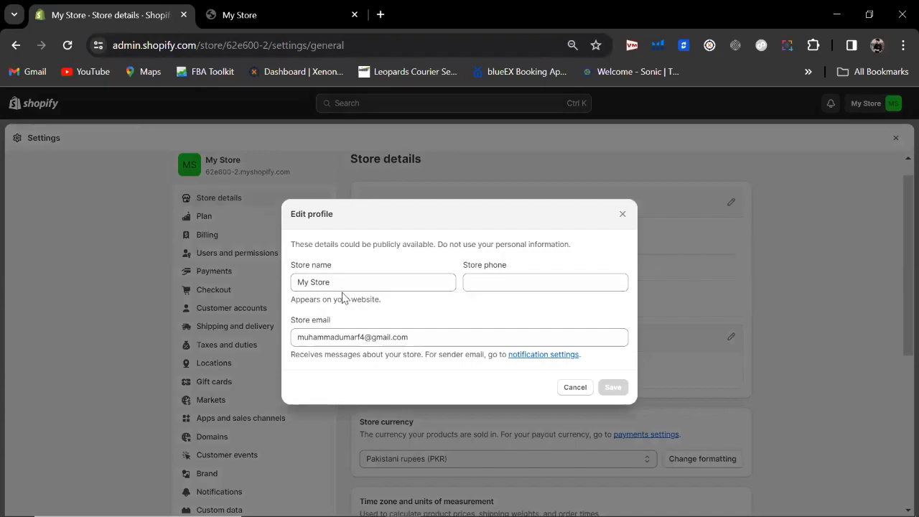
pyautogui.moveTo(343, 284); pyautogui.dragTo(200, 323)
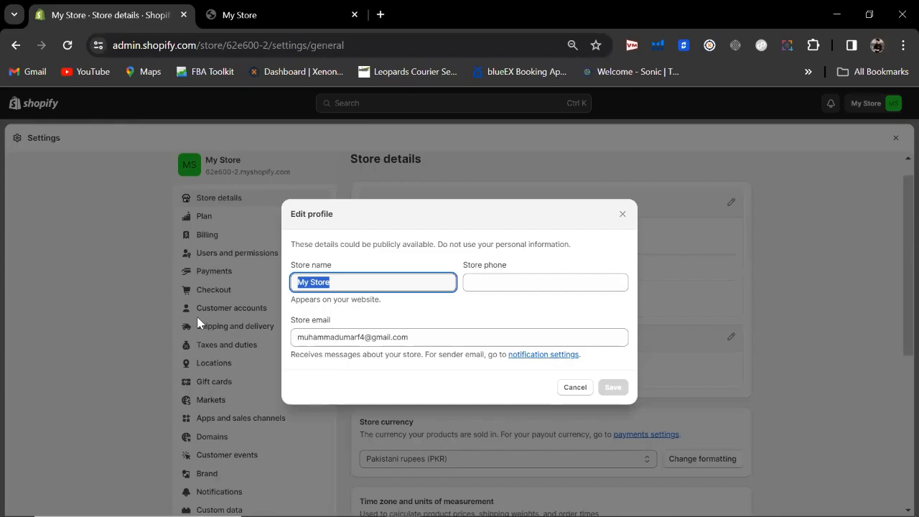
pyautogui.write('Discount.pk')
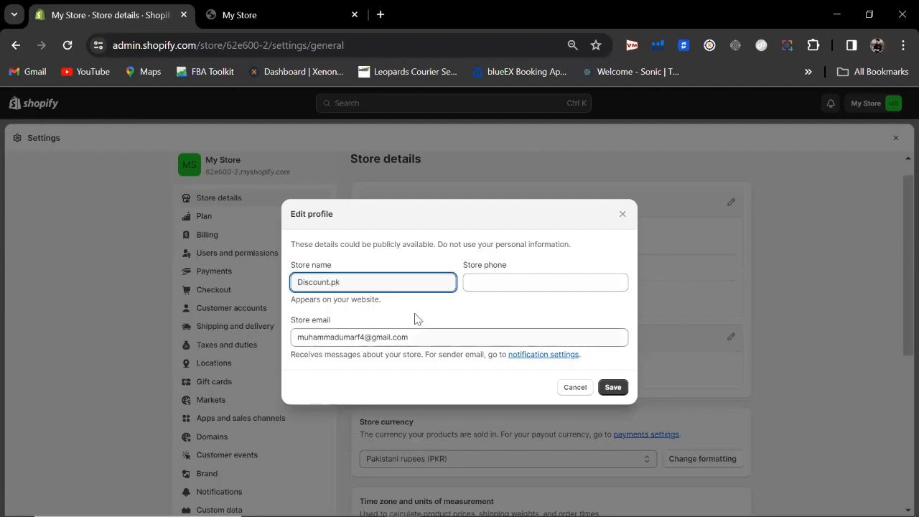
pyautogui.click(502, 287)
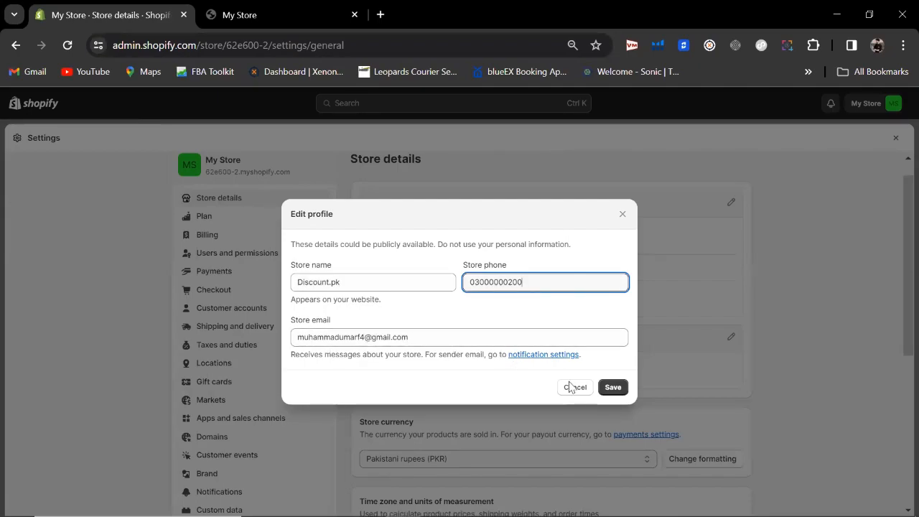
pyautogui.click(615, 387)
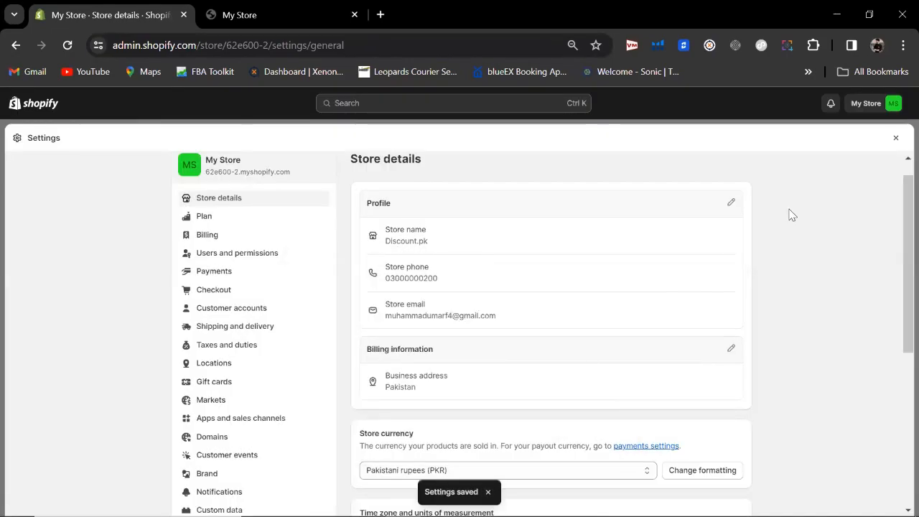
pyautogui.moveTo(906, 232); pyautogui.dragTo(899, 281)
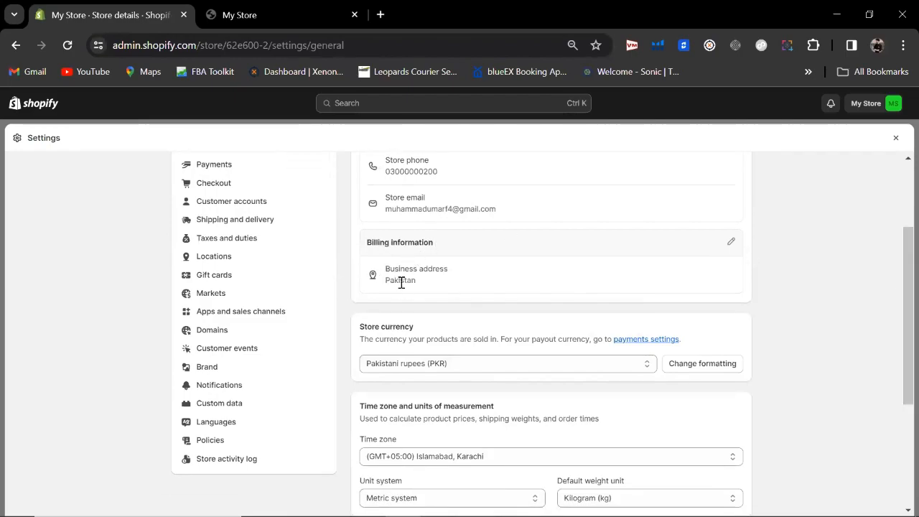
pyautogui.click(731, 245)
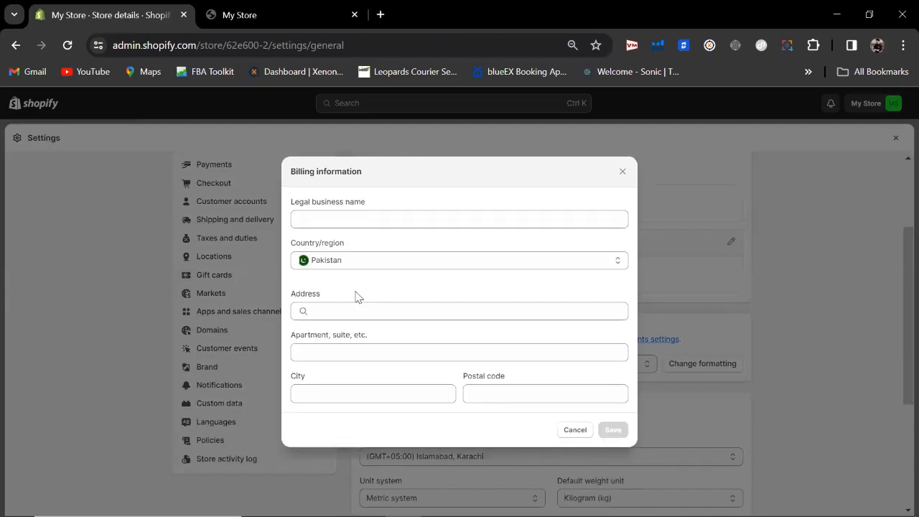
pyautogui.click(328, 313)
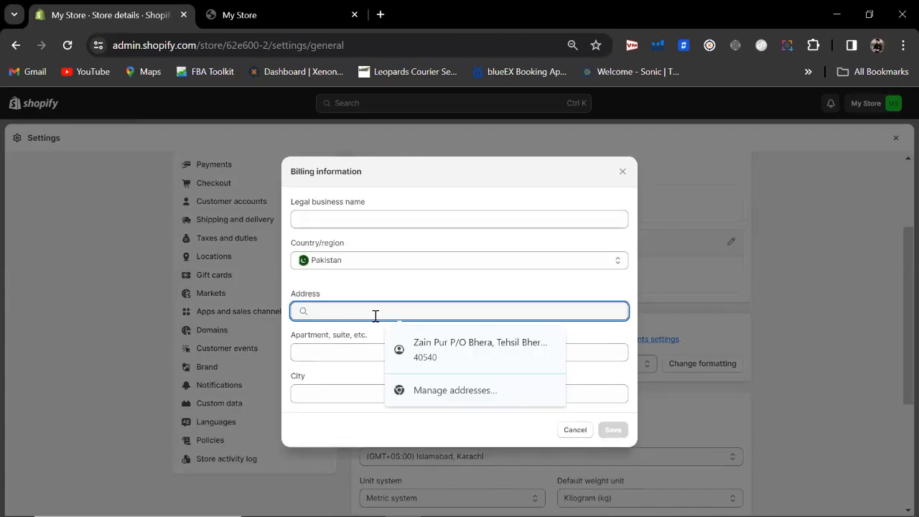
pyautogui.write('bhera')
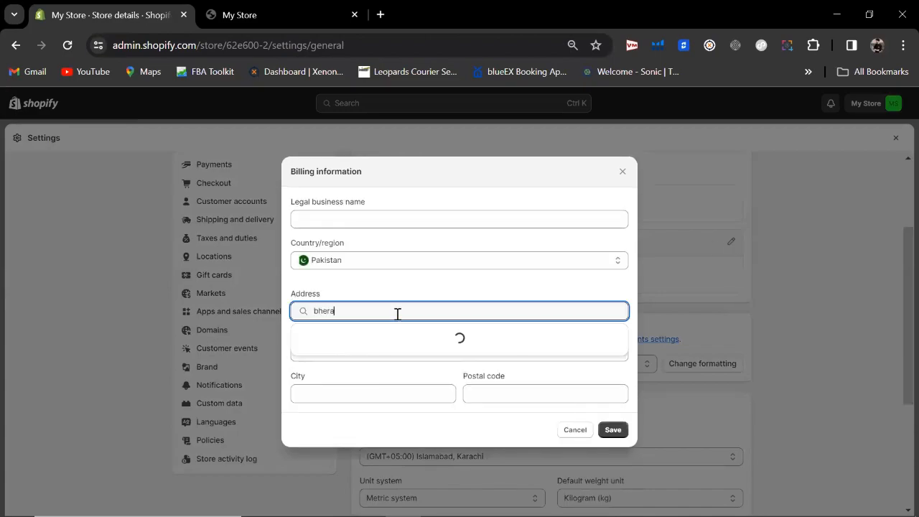
pyautogui.press('BackSpace')
pyautogui.press('BackSpace')
pyautogui.press('BackSpace')
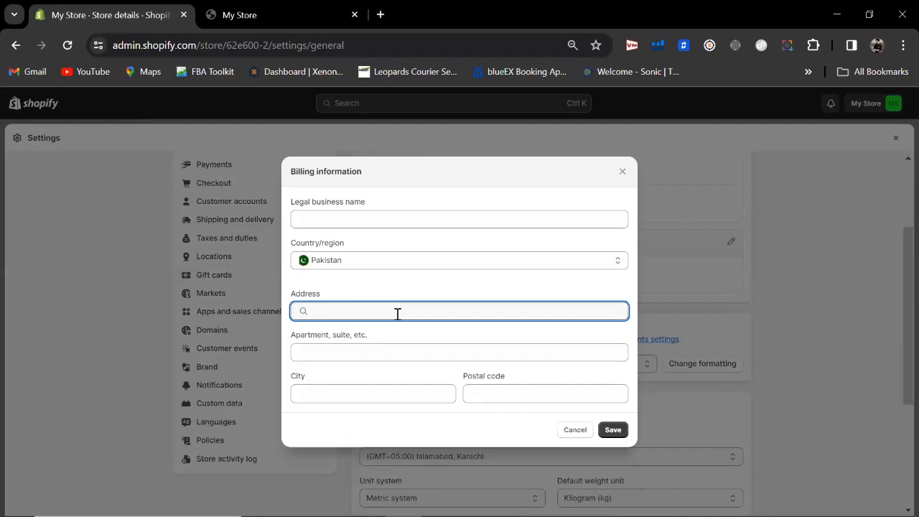
pyautogui.write('A')
pyautogui.click(376, 354)
pyautogui.write('32')
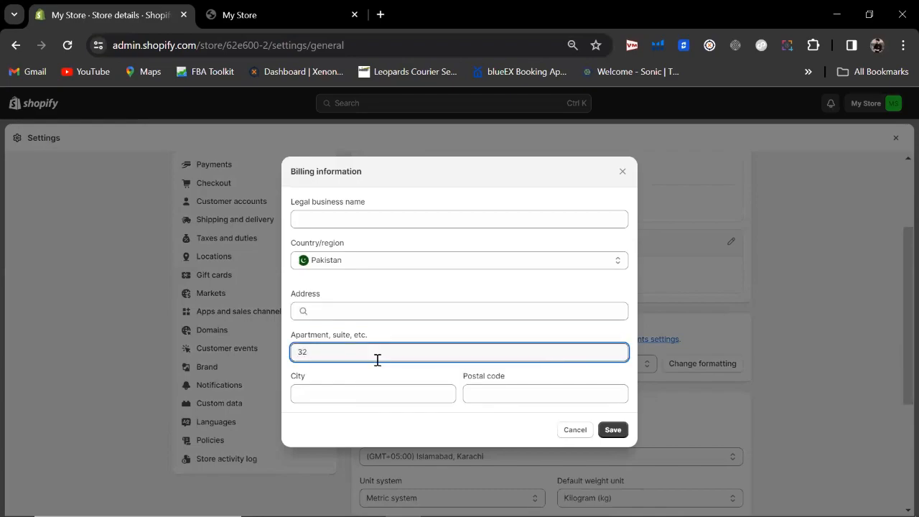
pyautogui.click(366, 394)
pyautogui.click(507, 392)
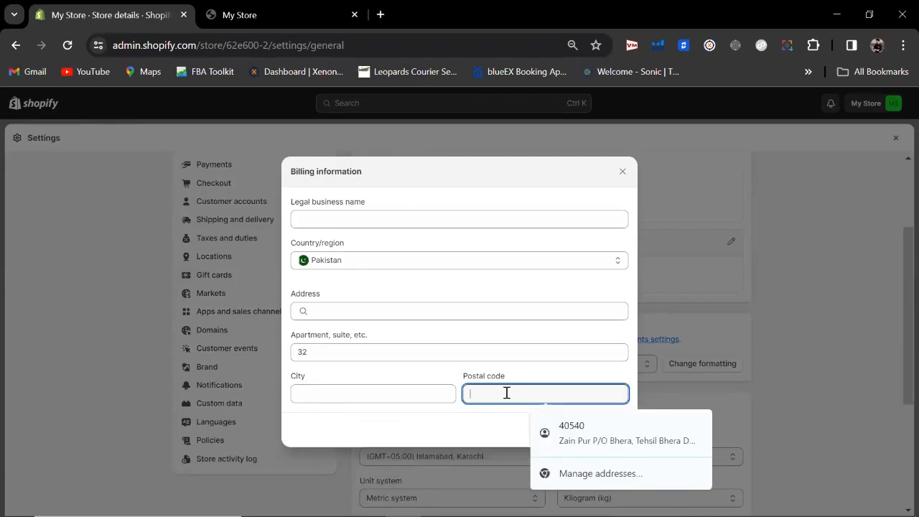
pyautogui.click(481, 435)
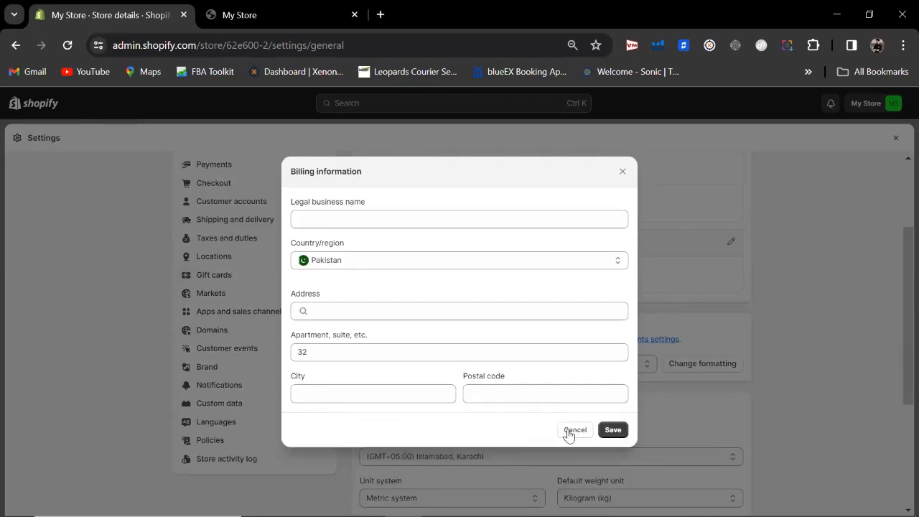
pyautogui.click(574, 430)
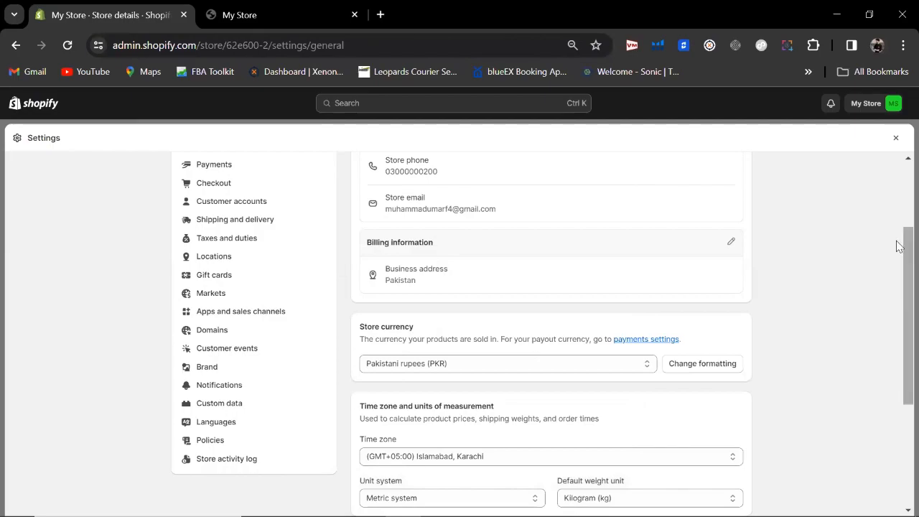
# Step: Scroll down Store details to the Order ID prefix and suffix section
pyautogui.scroll(-2, 901, 251)
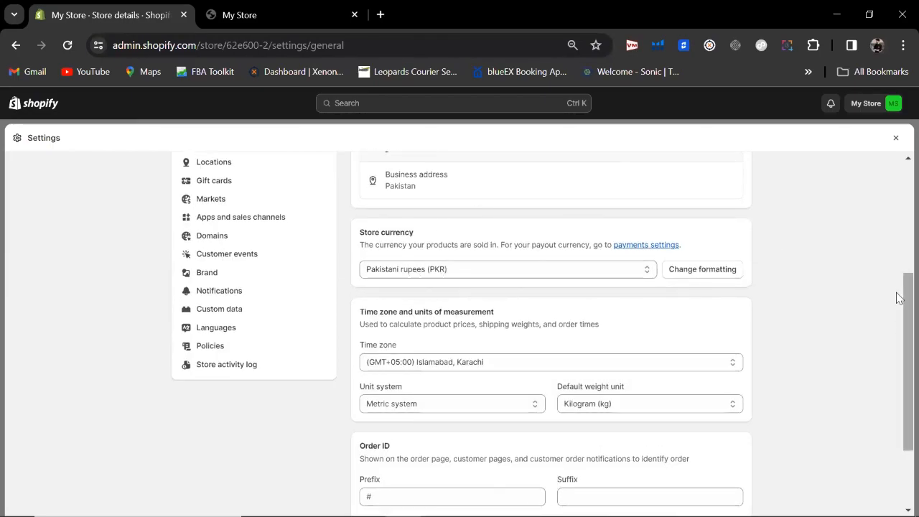
pyautogui.scroll(-1, 896, 314)
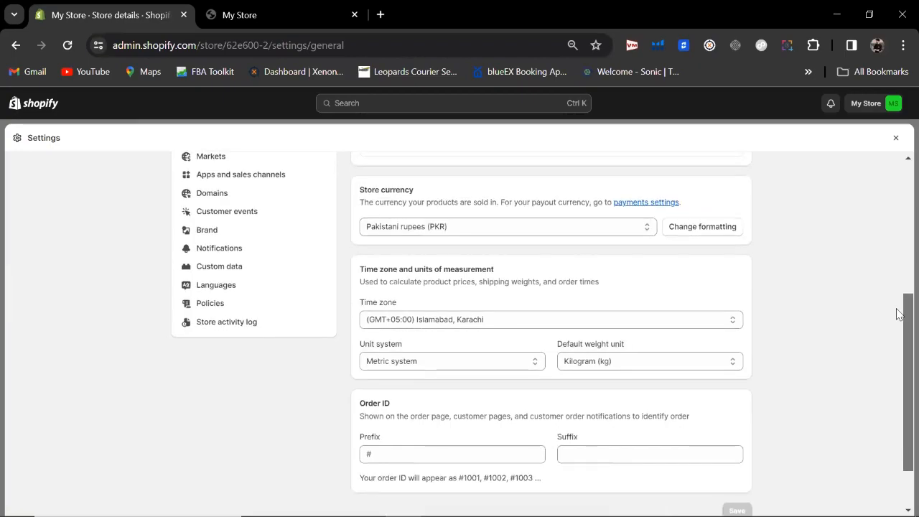
pyautogui.scroll(-1, 897, 316)
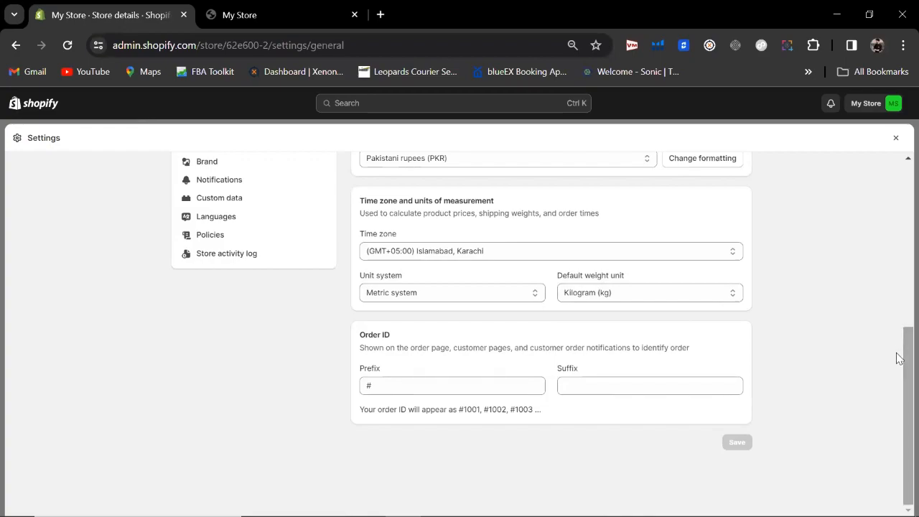
pyautogui.moveTo(378, 334); pyautogui.dragTo(369, 333)
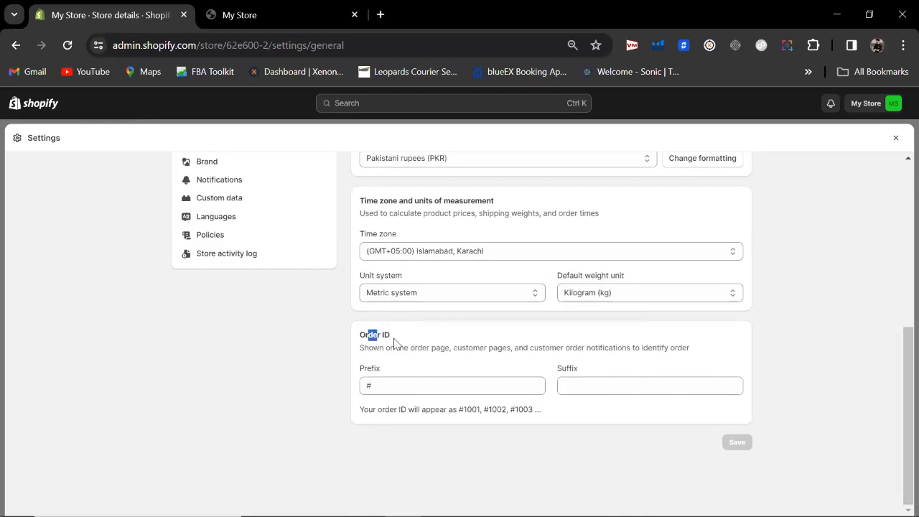
pyautogui.click(392, 336)
pyautogui.click(392, 386)
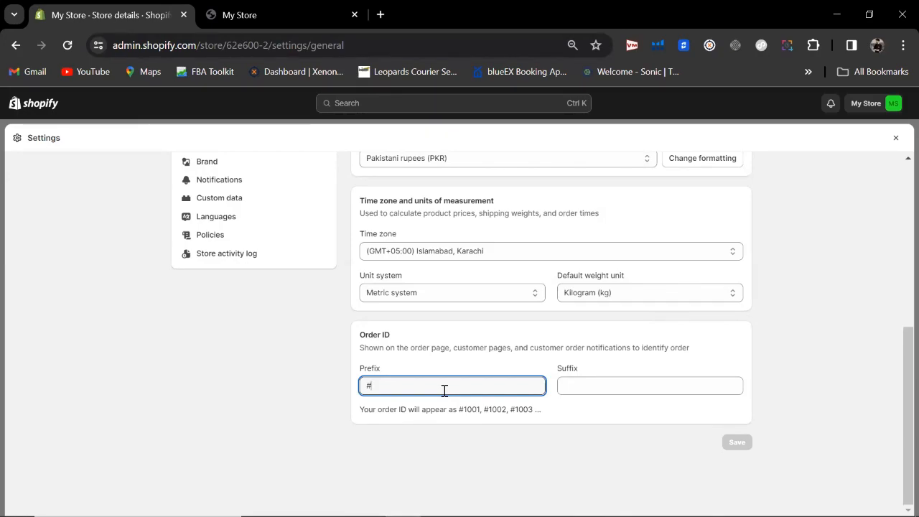
pyautogui.write('BP')
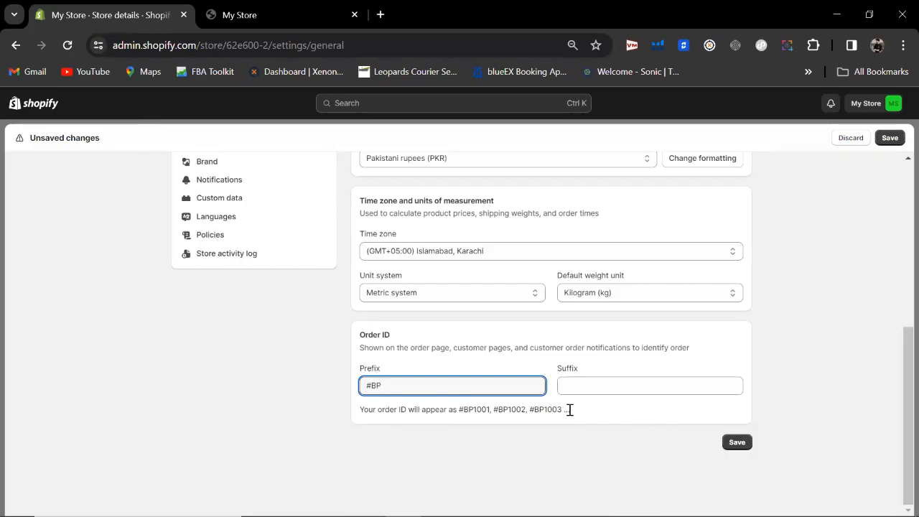
pyautogui.click(581, 386)
pyautogui.write('d')
pyautogui.press('BackSpace')
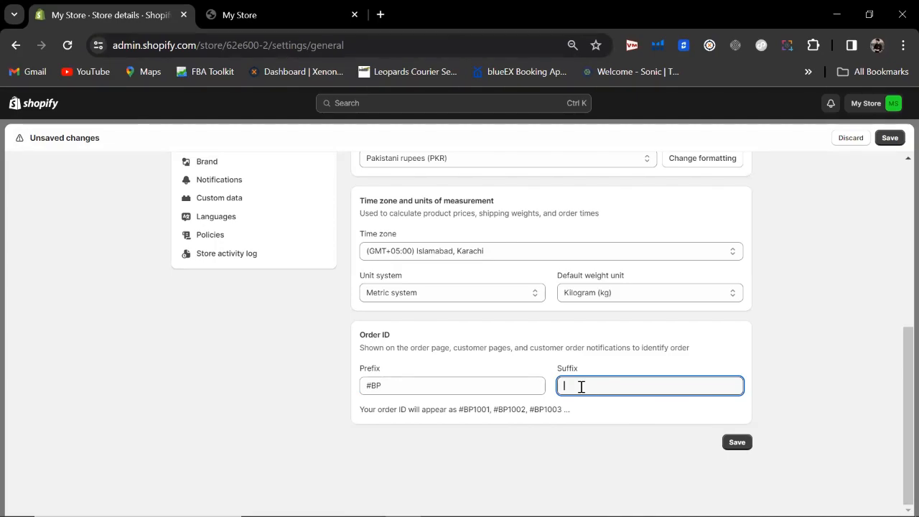
pyautogui.write('hh')
pyautogui.press('BackSpace')
pyautogui.press('BackSpace')
pyautogui.click(367, 386)
pyautogui.doubleClick(367, 386)
pyautogui.write('#')
pyautogui.click(470, 422)
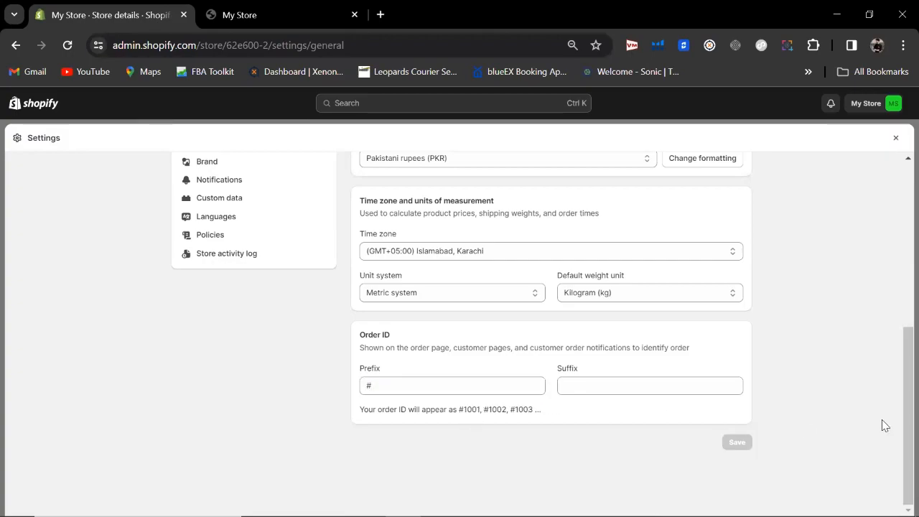
pyautogui.moveTo(905, 397); pyautogui.dragTo(904, 204)
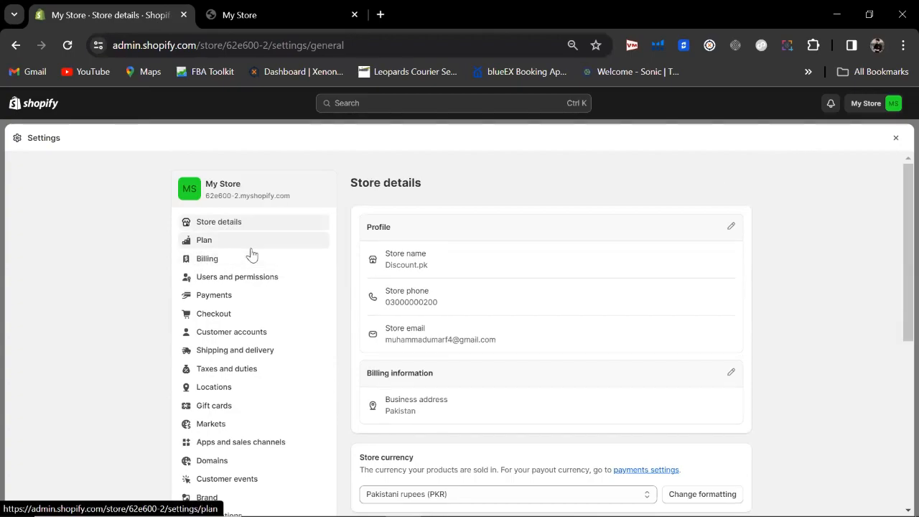
# Step: Choose the Basic plan ($1/month for 3 months, then $25) from the plan list
pyautogui.click(229, 249)
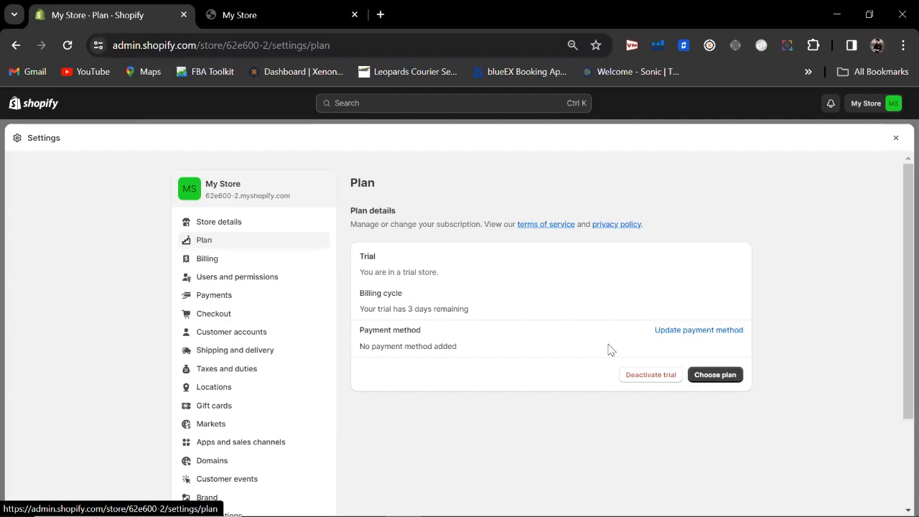
pyautogui.click(703, 376)
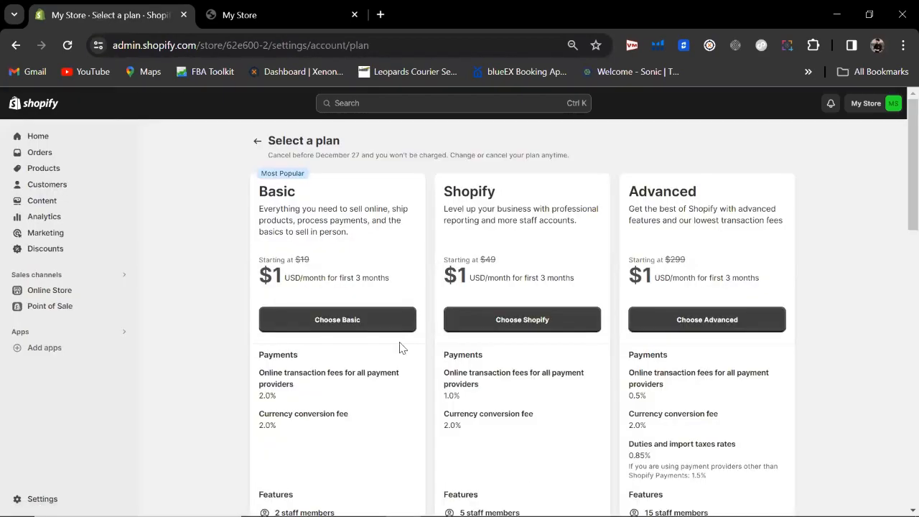
pyautogui.scroll(-3, 898, 180)
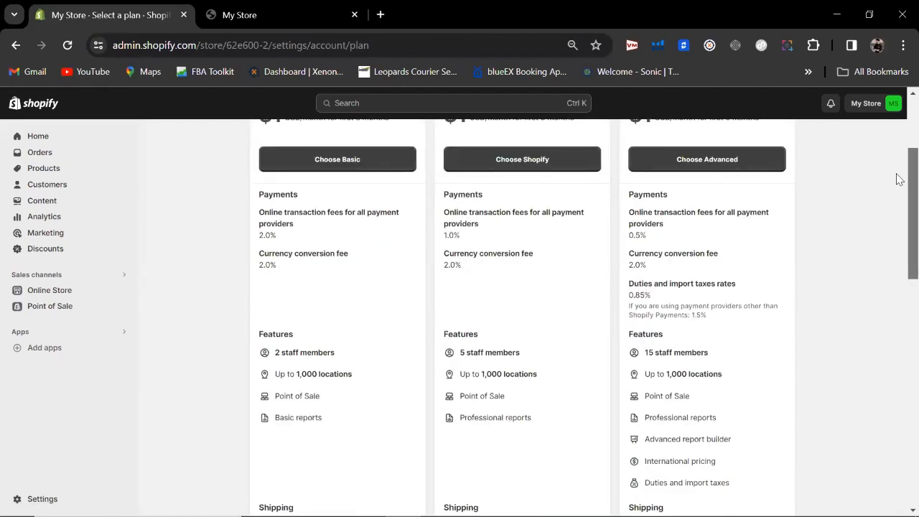
pyautogui.scroll(2, 558, 208)
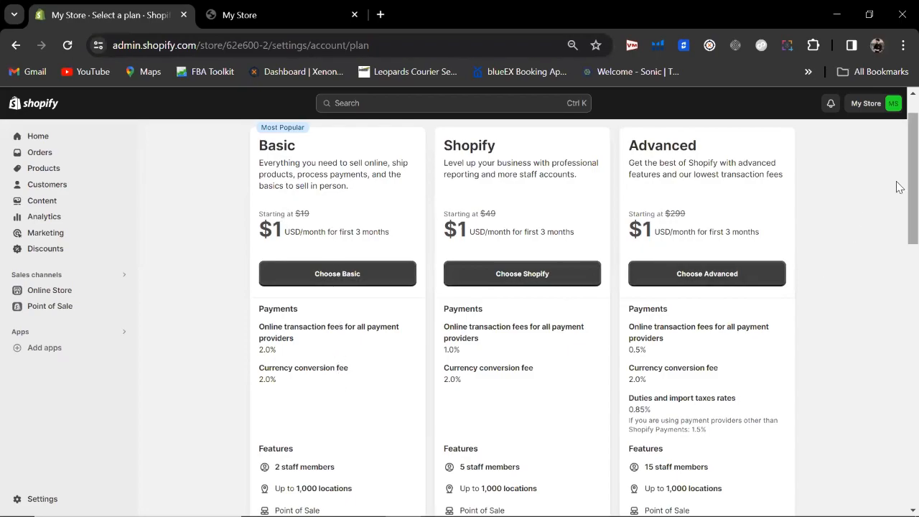
pyautogui.scroll(-3, 897, 237)
pyautogui.scroll(-5, 897, 273)
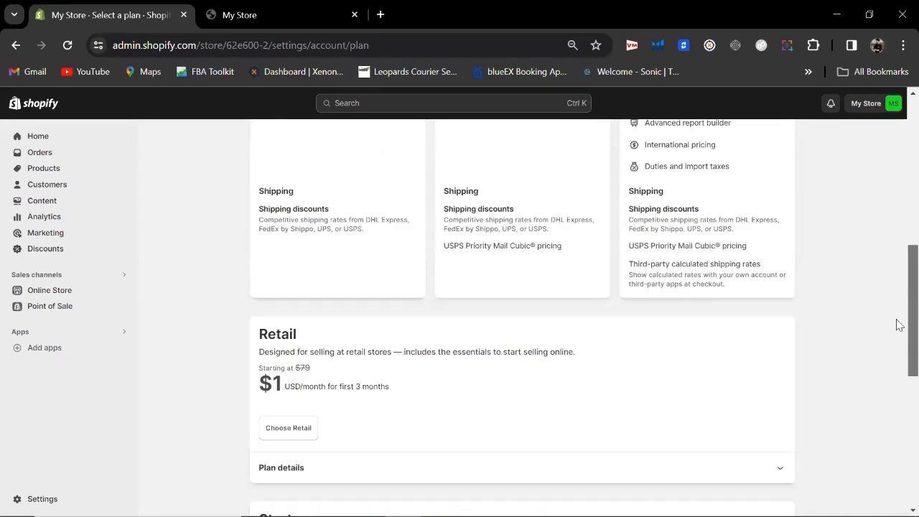
pyautogui.scroll(10, 896, 194)
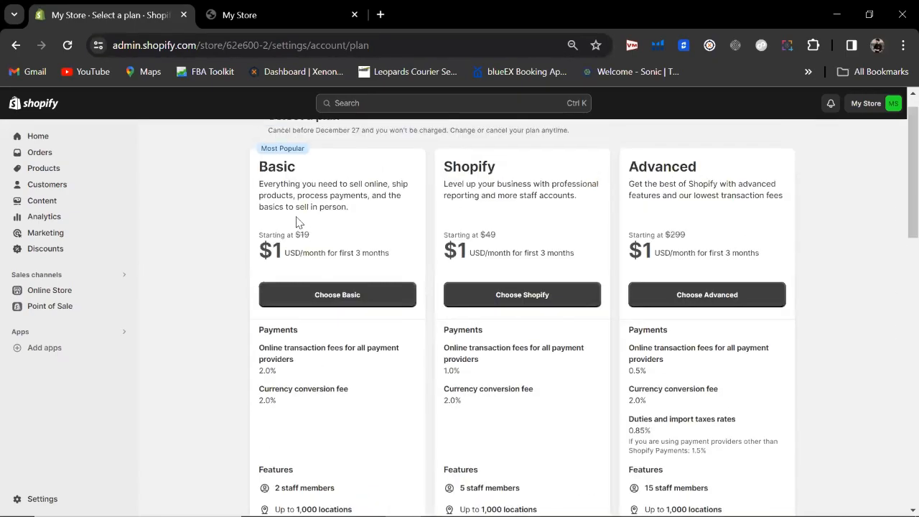
pyautogui.click(319, 300)
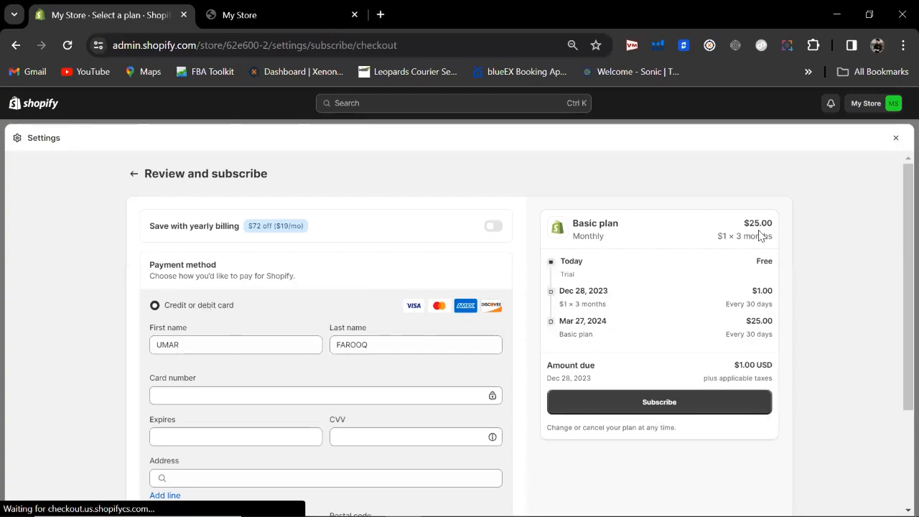
pyautogui.scroll(-1, 129, 277)
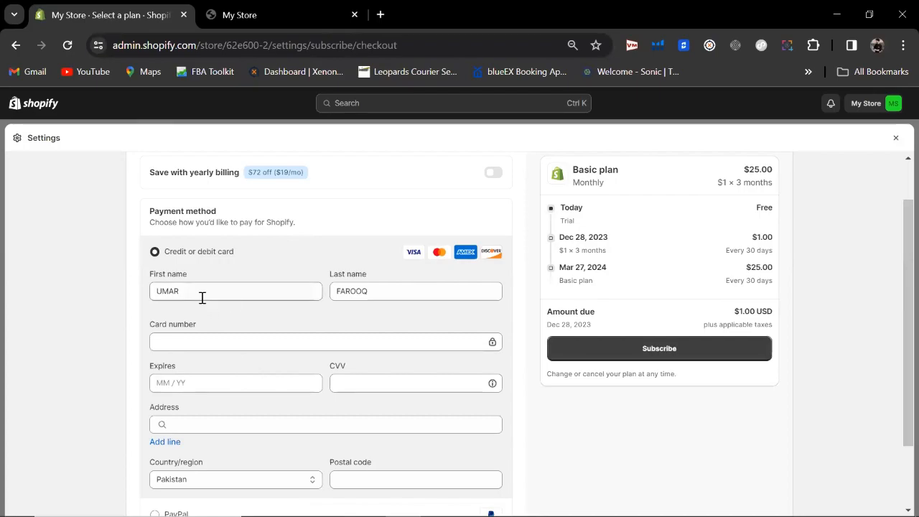
pyautogui.doubleClick(204, 295)
pyautogui.press('BackSpace')
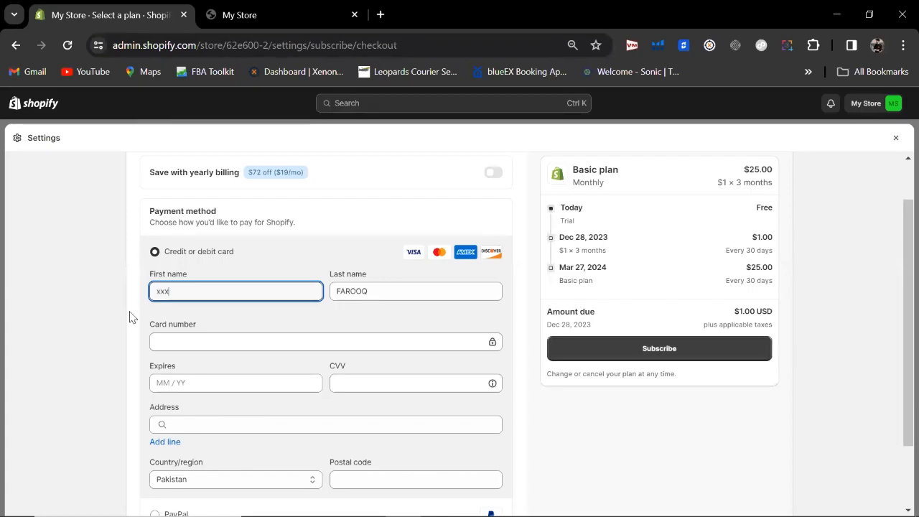
pyautogui.press('BackSpace')
pyautogui.write('yx')
pyautogui.click(392, 291)
pyautogui.press('BackSpace')
pyautogui.press('BackSpace')
pyautogui.press('BackSpace')
pyautogui.press('BackSpace')
pyautogui.press('BackSpace')
pyautogui.press('BackSpace')
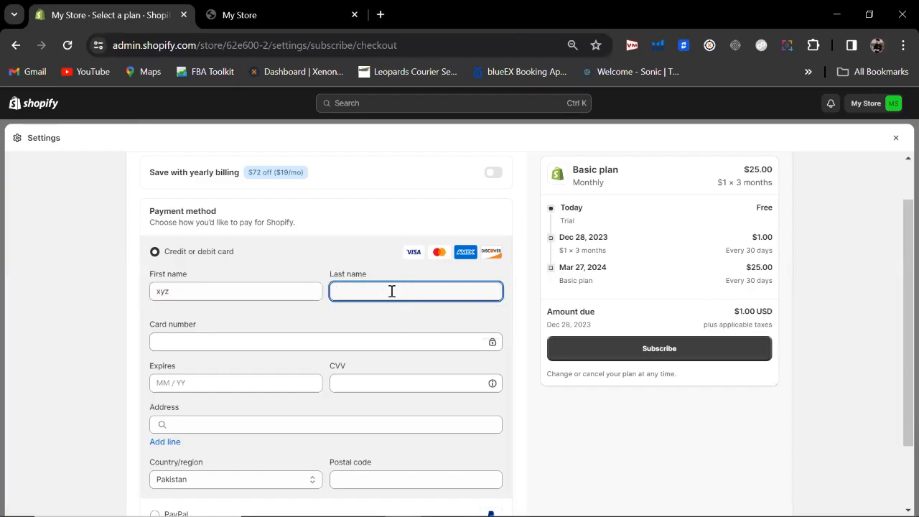
pyautogui.write('xyx')
pyautogui.click(241, 346)
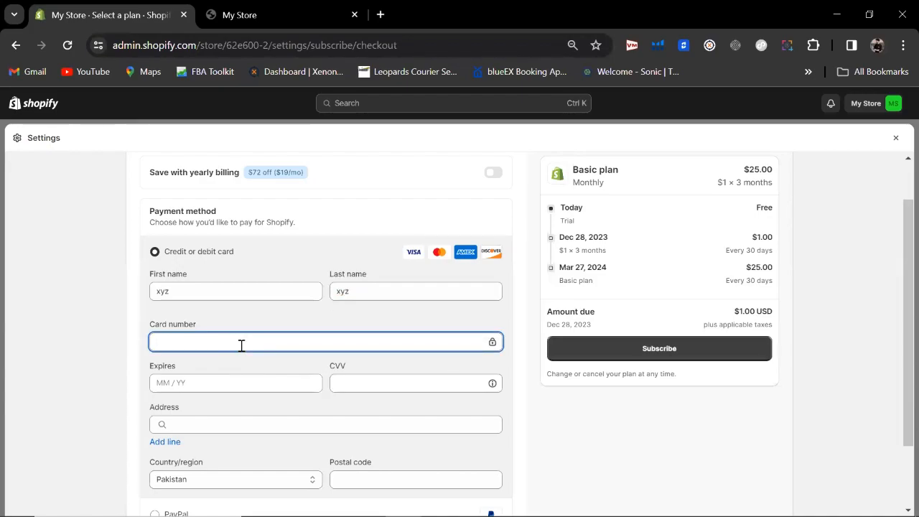
pyautogui.click(234, 382)
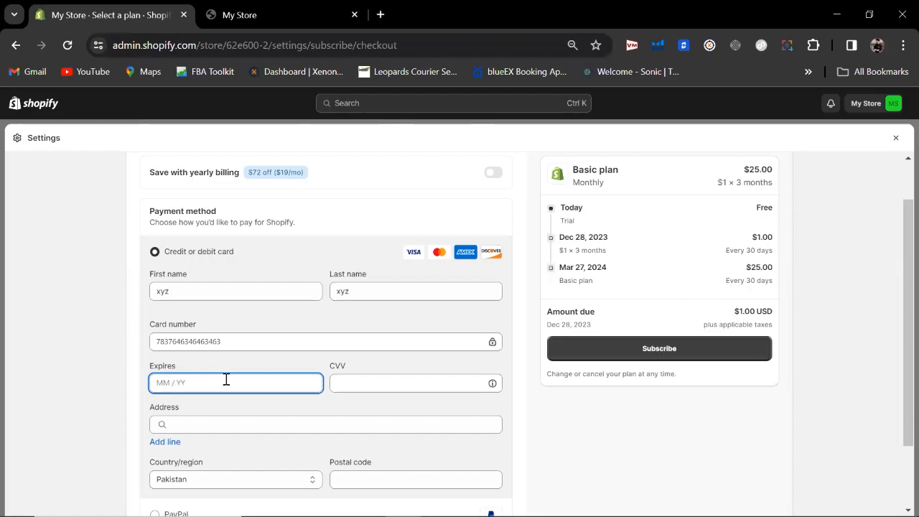
pyautogui.click(396, 381)
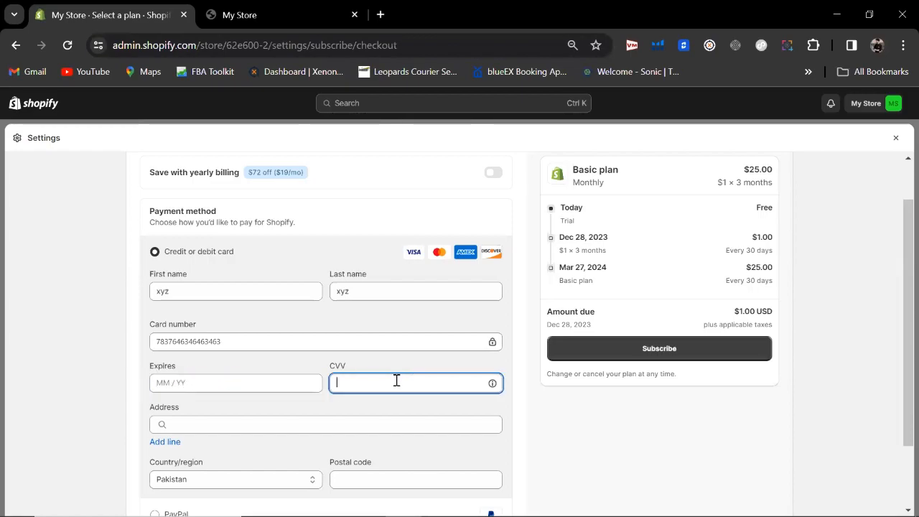
pyautogui.click(897, 267)
pyautogui.moveTo(897, 267); pyautogui.dragTo(897, 283)
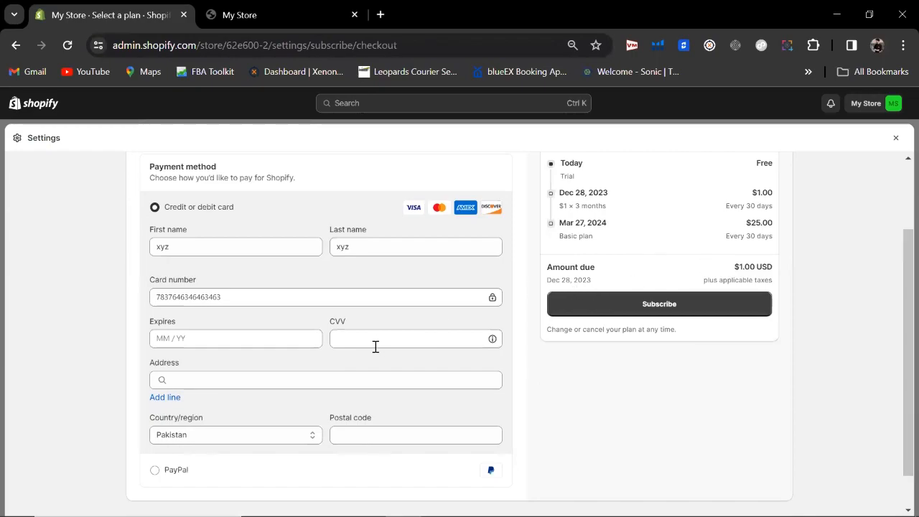
pyautogui.moveTo(898, 296); pyautogui.dragTo(897, 309)
pyautogui.click(184, 366)
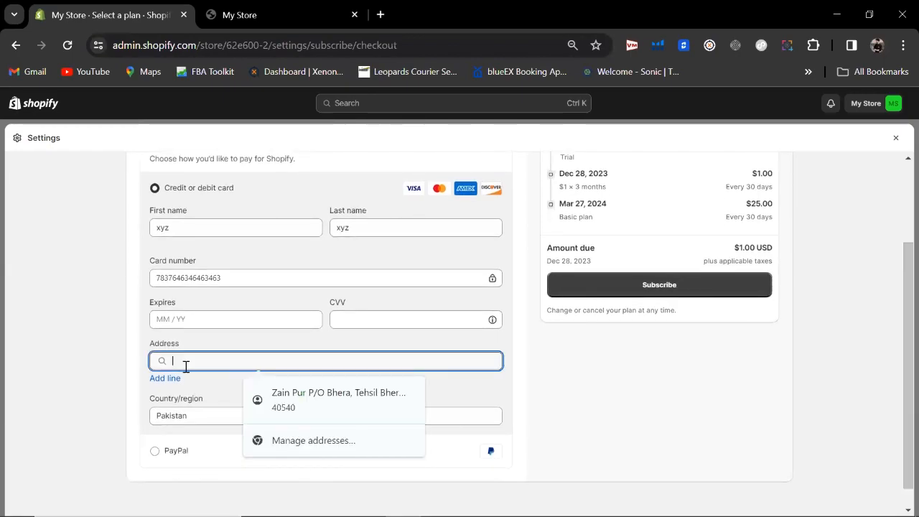
pyautogui.write('jxjjxxxoxoxoo')
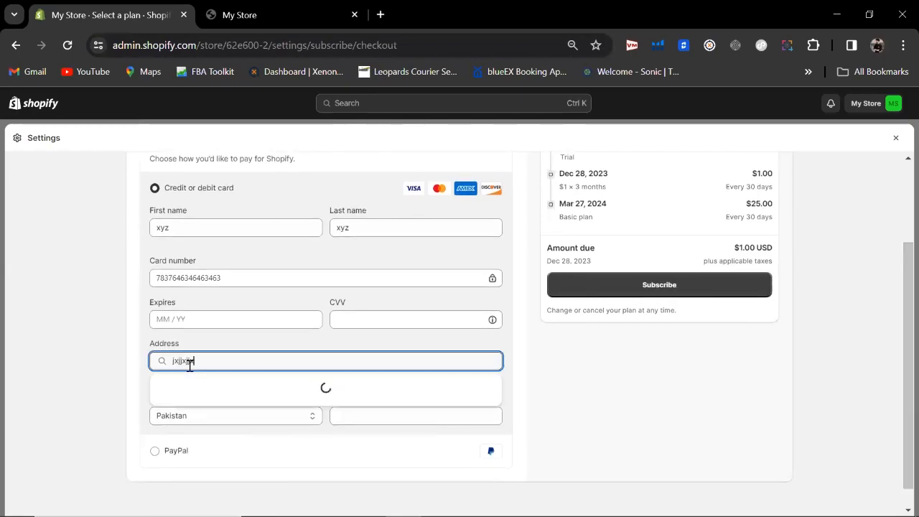
pyautogui.press('BackSpace')
pyautogui.press('BackSpace')
pyautogui.press('BackSpace')
pyautogui.press('BackSpace')
pyautogui.press('BackSpace')
pyautogui.press('BackSpace')
pyautogui.press('BackSpace')
pyautogui.press('BackSpace')
pyautogui.press('BackSpace')
pyautogui.press('BackSpace')
pyautogui.press('BackSpace')
pyautogui.press('BackSpace')
pyautogui.press('BackSpace')
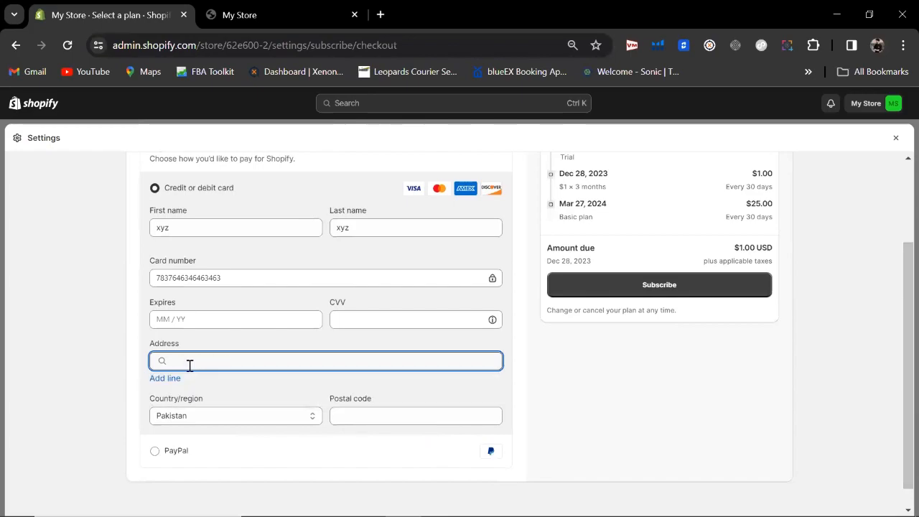
pyautogui.click(355, 419)
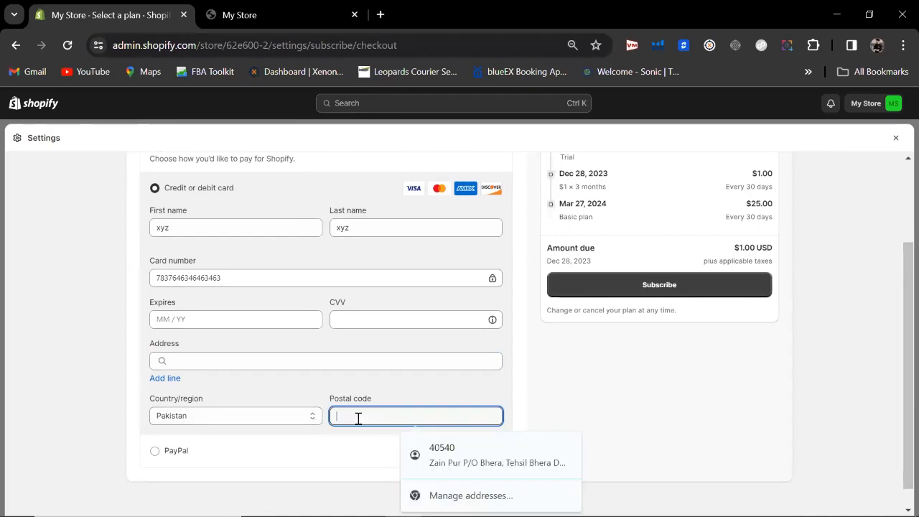
pyautogui.click(569, 399)
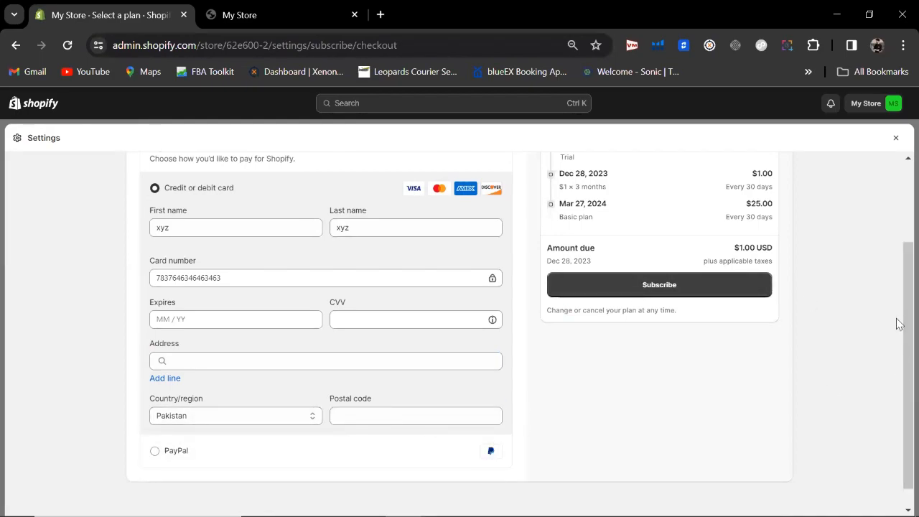
pyautogui.moveTo(898, 319); pyautogui.dragTo(896, 244)
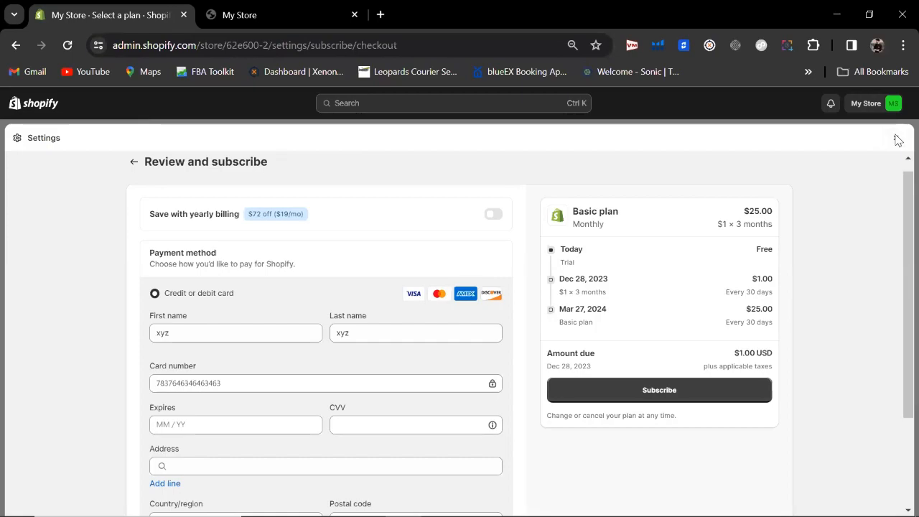
pyautogui.click(896, 140)
# Step: Leave the plan checkout and review the trial subscription in Billing settings
pyautogui.click(589, 334)
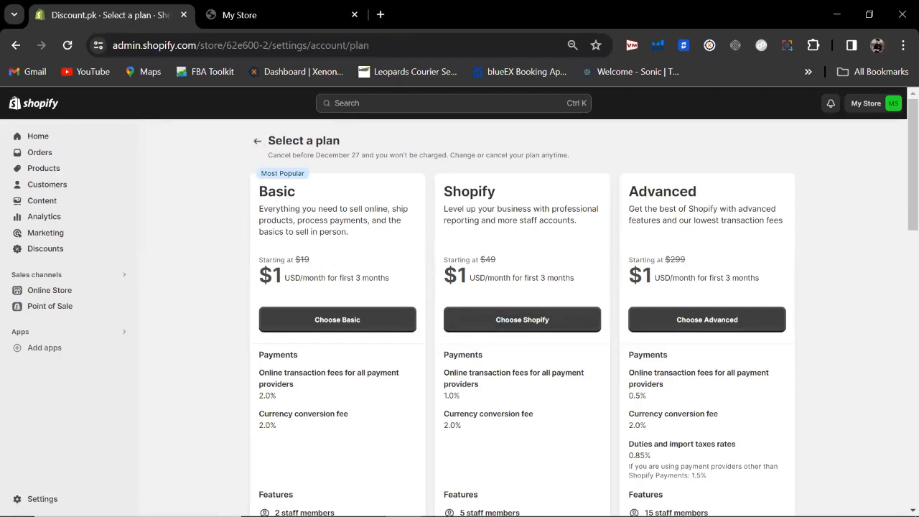
pyautogui.click(37, 498)
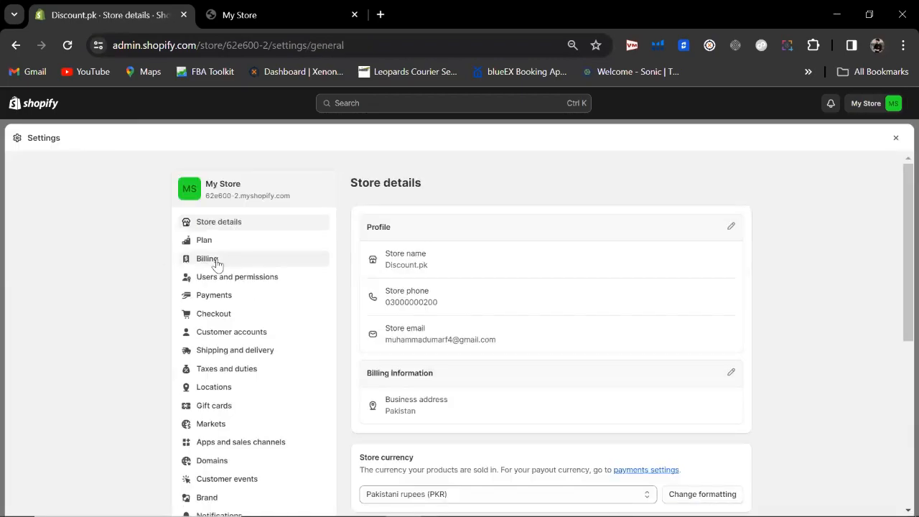
pyautogui.click(215, 261)
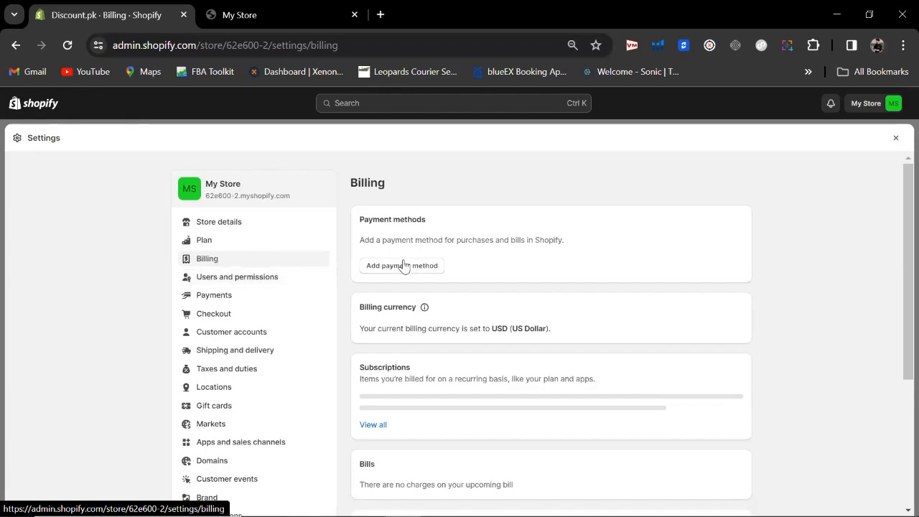
pyautogui.scroll(-1, 897, 242)
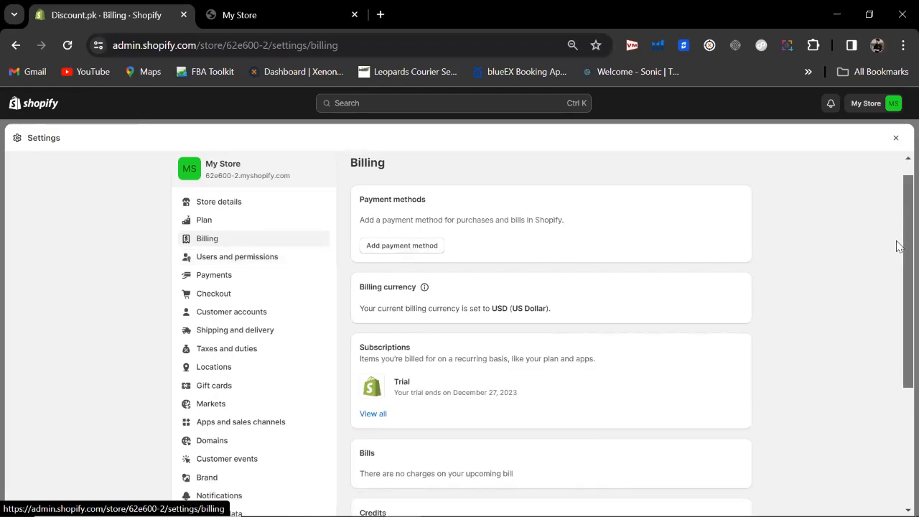
pyautogui.scroll(2, 897, 244)
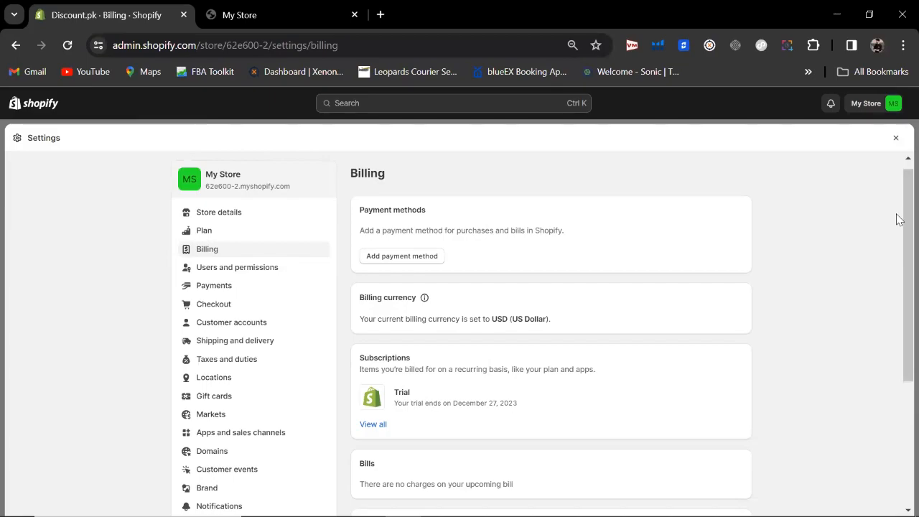
pyautogui.moveTo(896, 217)
pyautogui.mouseDown()
pyautogui.moveTo(903, 247)
pyautogui.moveTo(897, 201)
pyautogui.moveTo(899, 233)
pyautogui.mouseUp()
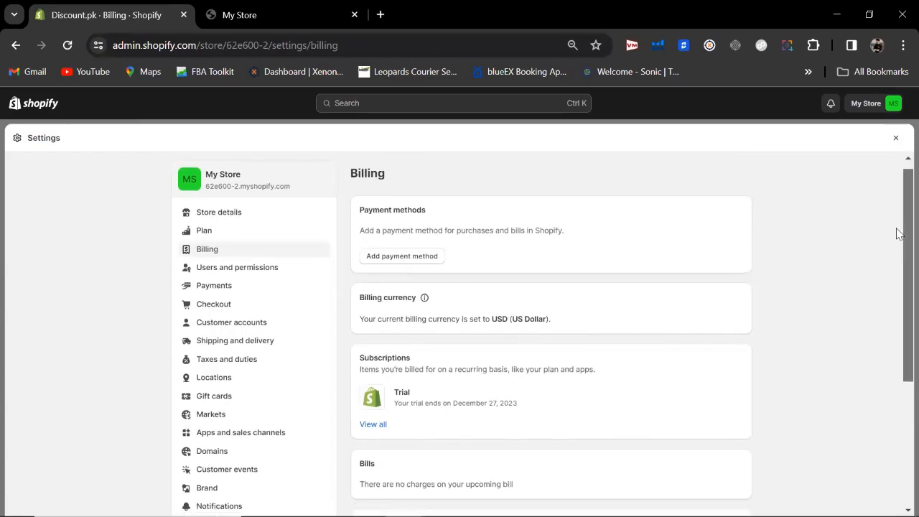
pyautogui.moveTo(897, 233); pyautogui.dragTo(897, 256)
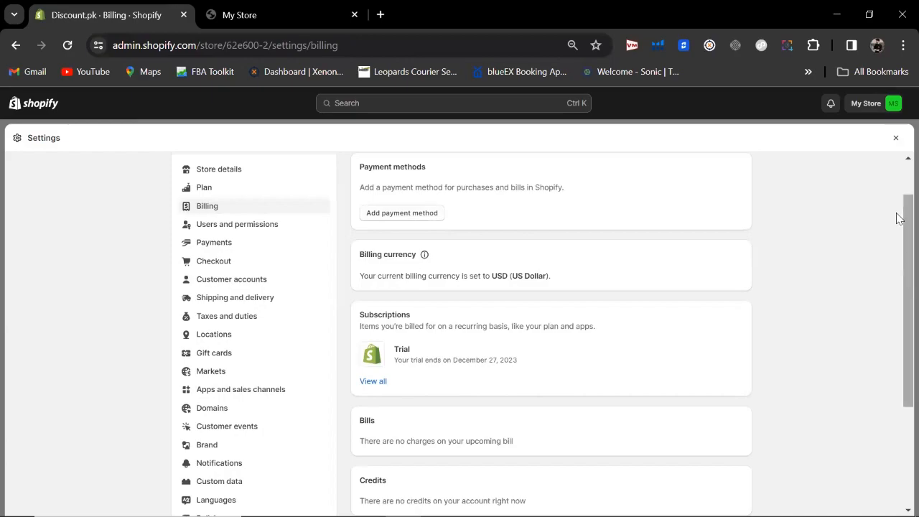
pyautogui.scroll(-1, 897, 232)
pyautogui.moveTo(896, 228)
pyautogui.mouseDown()
pyautogui.moveTo(896, 244)
pyautogui.moveTo(896, 233)
pyautogui.mouseUp()
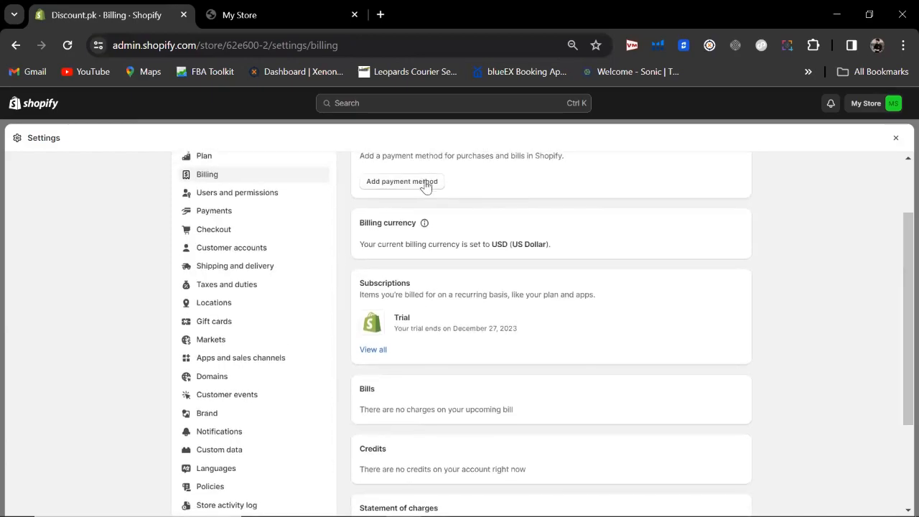
pyautogui.moveTo(896, 270); pyautogui.dragTo(897, 214)
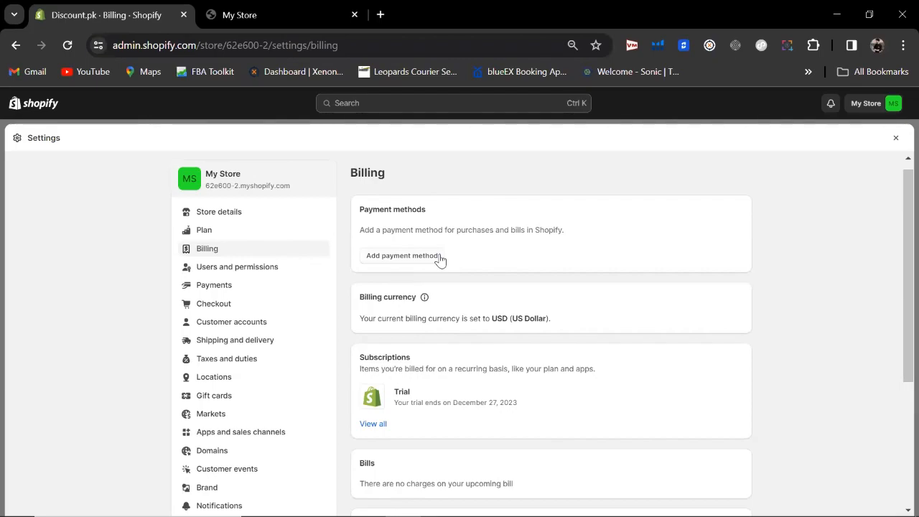
# Step: Check the Plan details, go back to Billing, then open Users and permissions
pyautogui.click(265, 237)
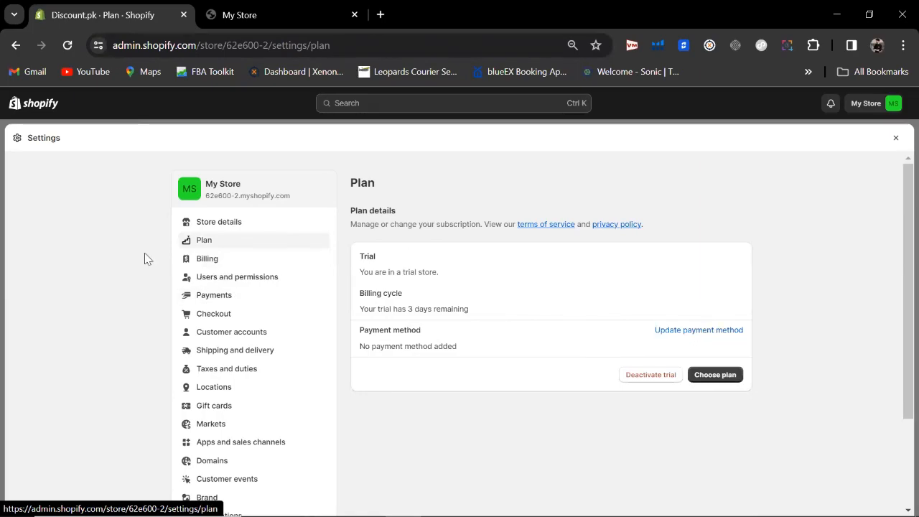
pyautogui.click(213, 264)
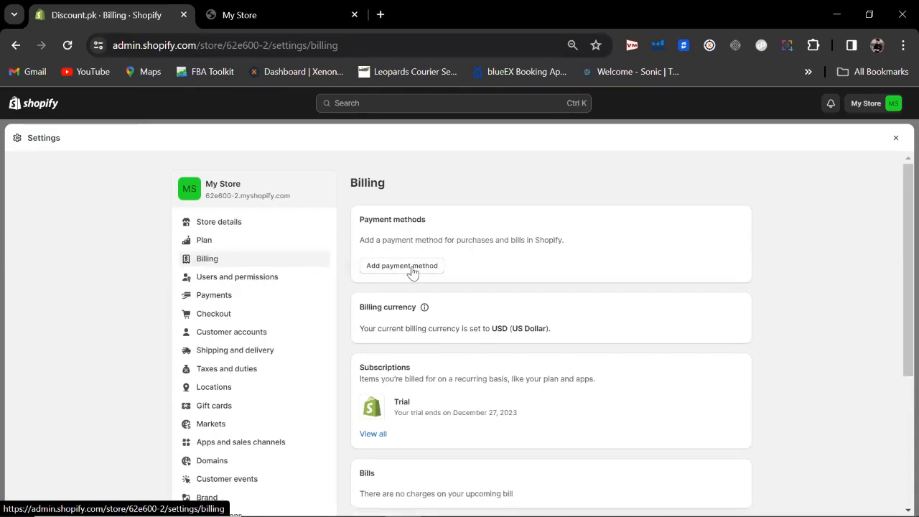
pyautogui.click(267, 287)
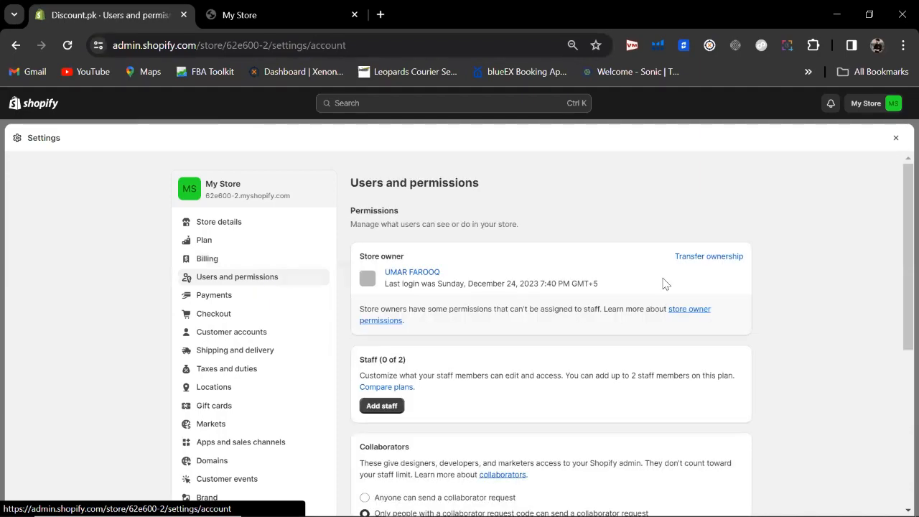
# Step: Scroll to the Staff section of Users and permissions and begin adding a staff member
pyautogui.scroll(-1, 898, 199)
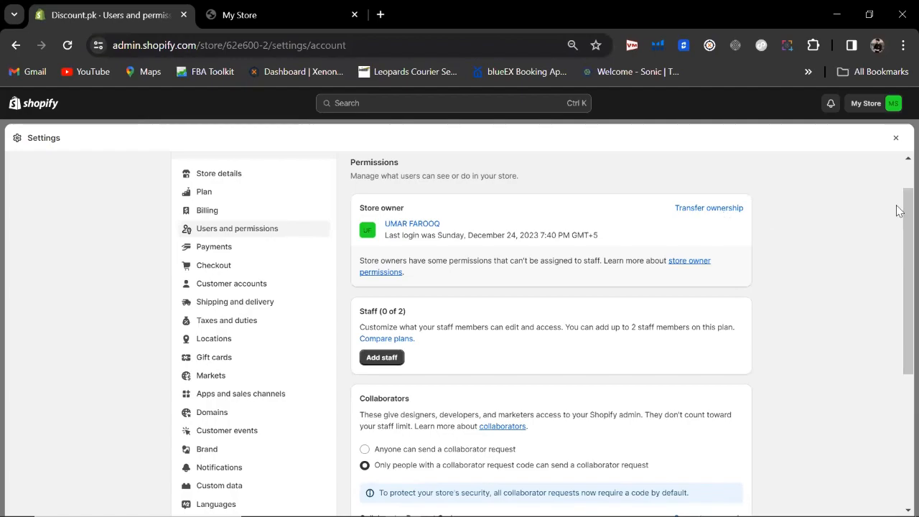
pyautogui.moveTo(897, 207); pyautogui.dragTo(897, 264)
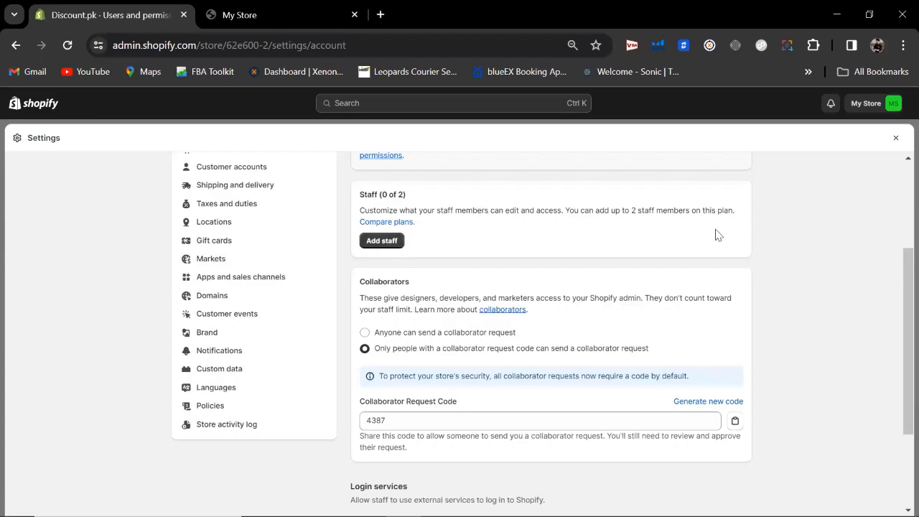
pyautogui.moveTo(905, 266); pyautogui.dragTo(905, 268)
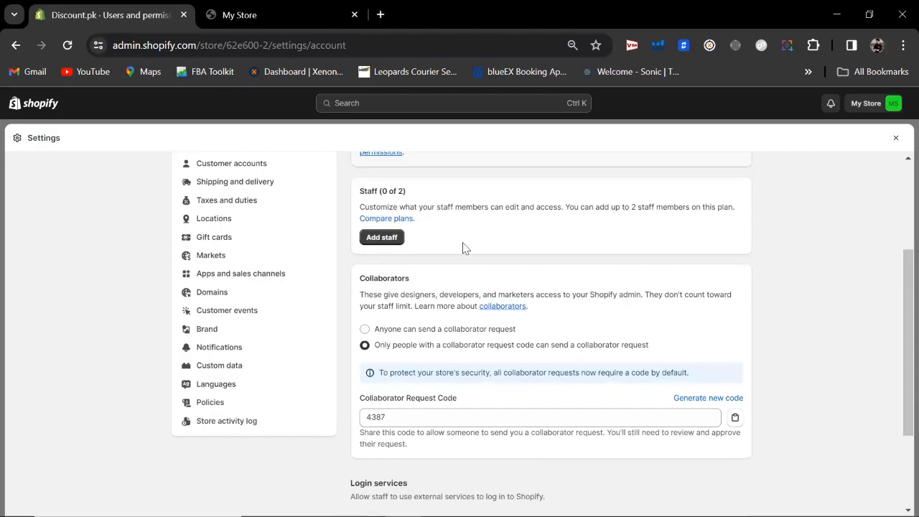
pyautogui.click(382, 236)
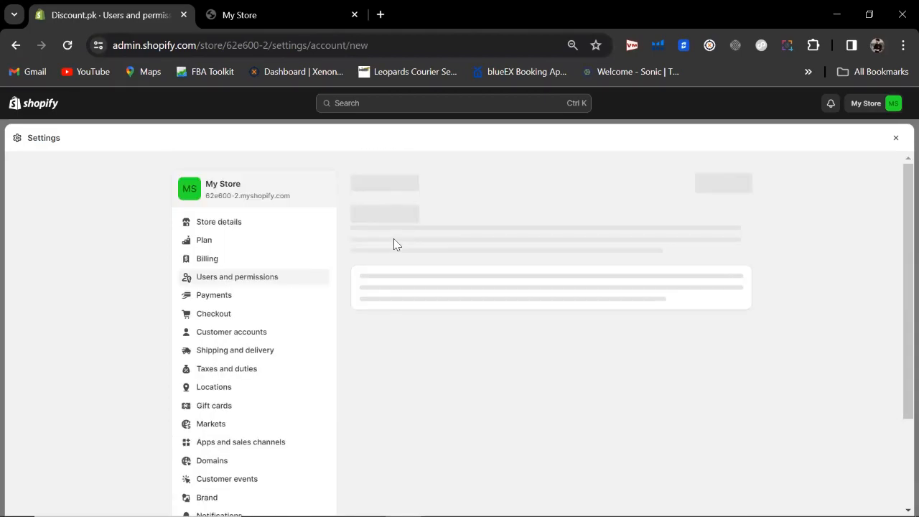
# Step: Enter placeholder first and last names for the new staff member
pyautogui.click(418, 281)
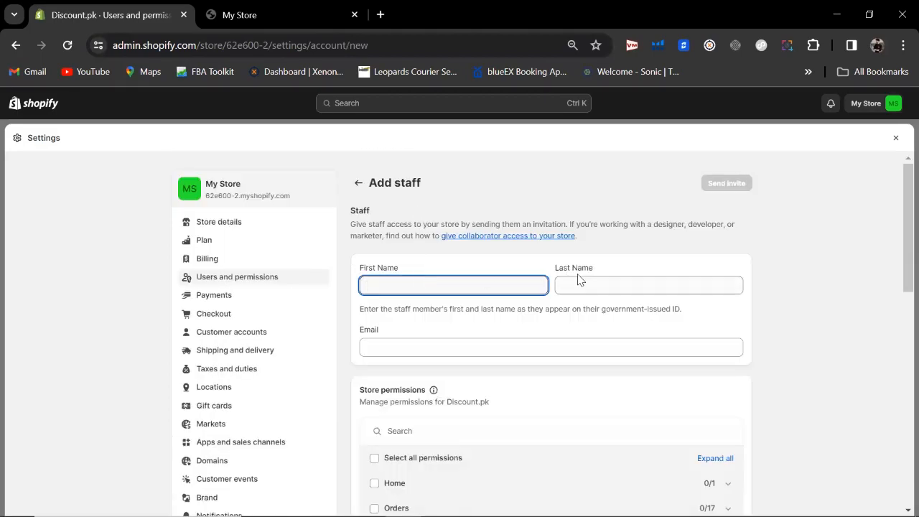
pyautogui.write('hhh')
pyautogui.click(599, 284)
pyautogui.write('iii')
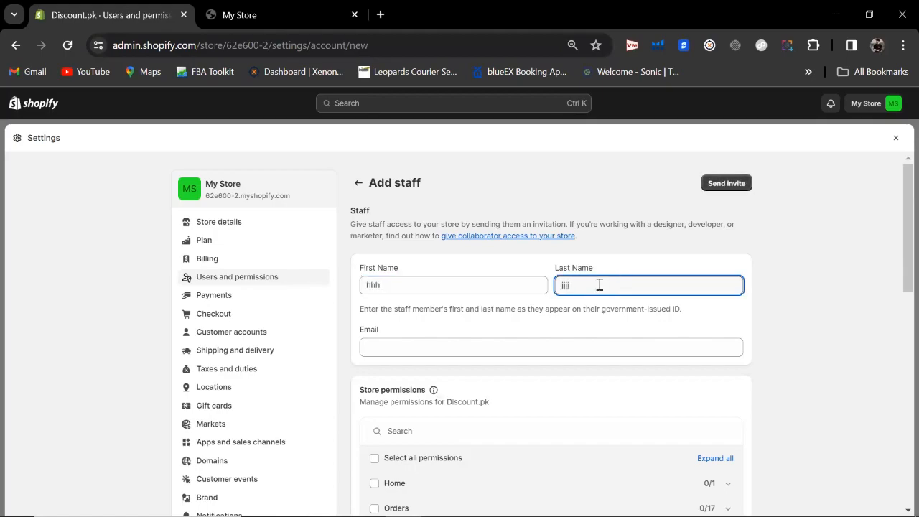
# Step: Fill the staff e-mail from a saved address and scroll down to Store permissions
pyautogui.moveTo(907, 236); pyautogui.dragTo(908, 267)
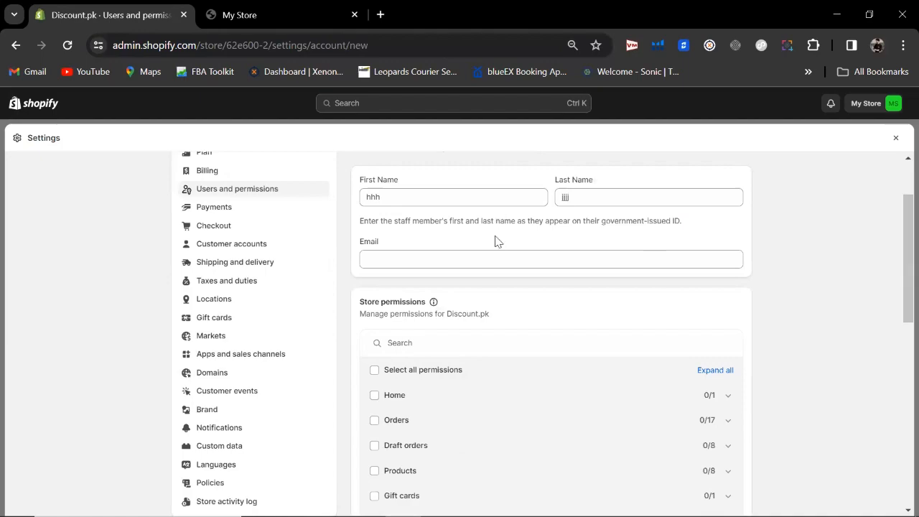
pyautogui.click(488, 254)
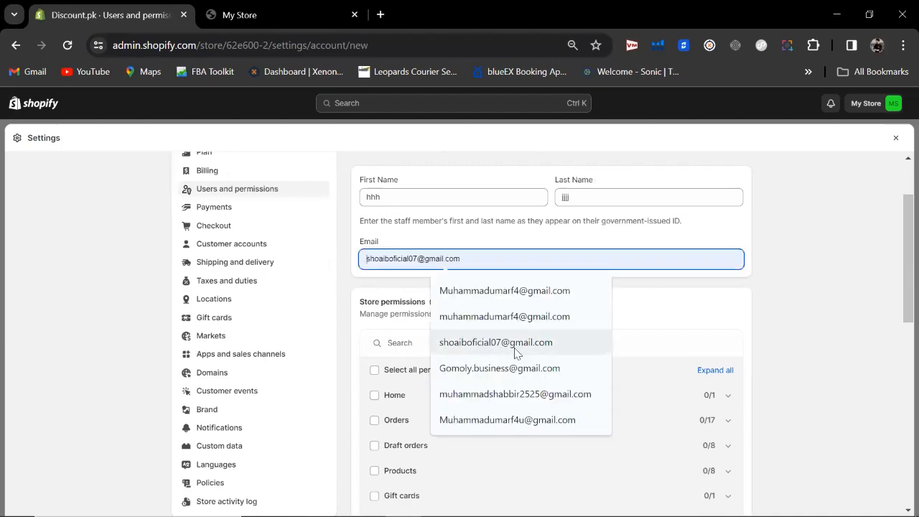
pyautogui.click(452, 344)
pyautogui.click(488, 247)
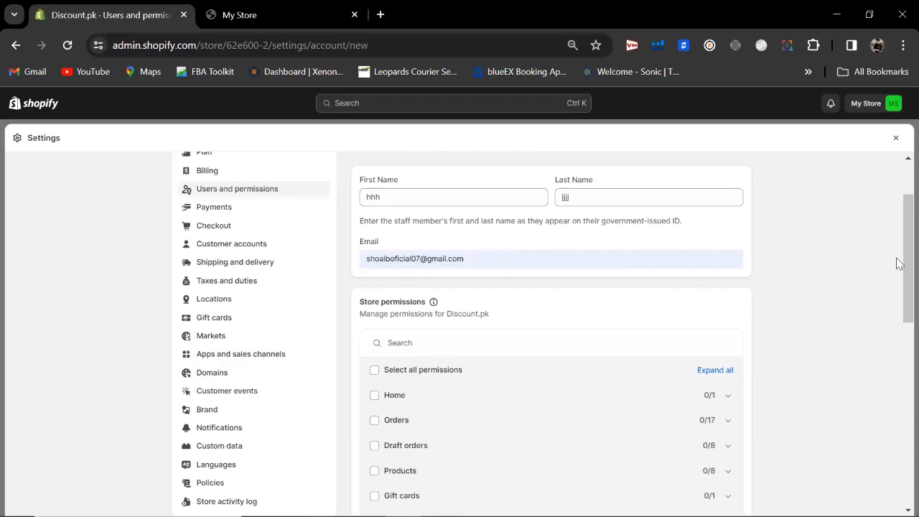
pyautogui.moveTo(896, 273); pyautogui.dragTo(897, 300)
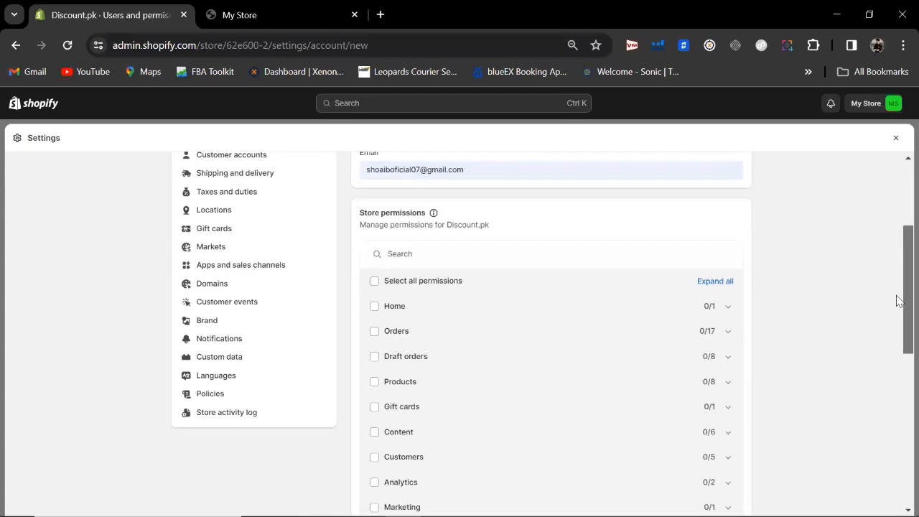
pyautogui.moveTo(896, 300); pyautogui.dragTo(897, 317)
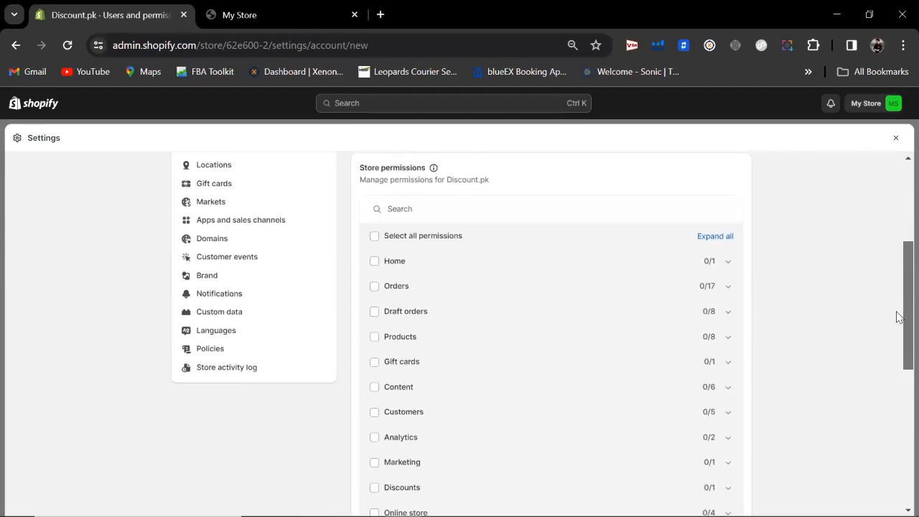
pyautogui.moveTo(896, 317); pyautogui.dragTo(896, 323)
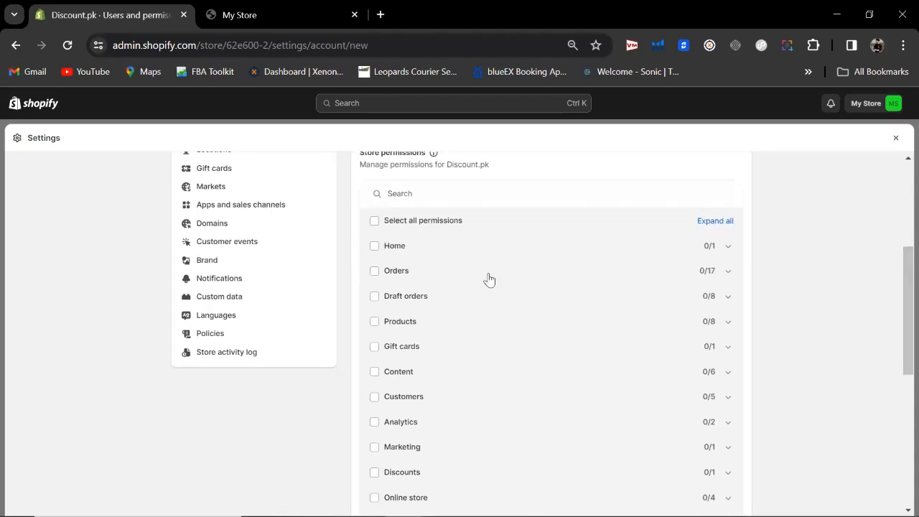
# Step: Grant the Home, Orders and Products permissions to the new staff member
pyautogui.click(374, 245)
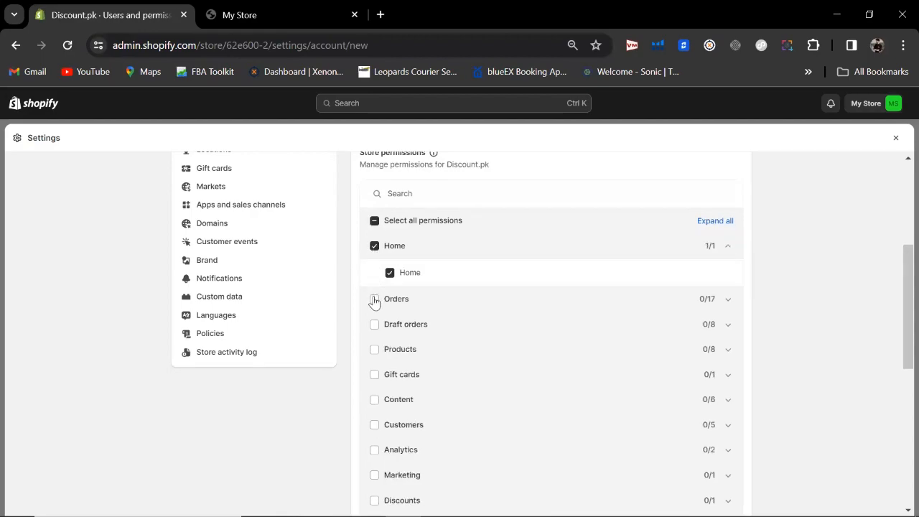
pyautogui.click(374, 299)
pyautogui.moveTo(896, 255); pyautogui.dragTo(896, 281)
pyautogui.click(836, 212)
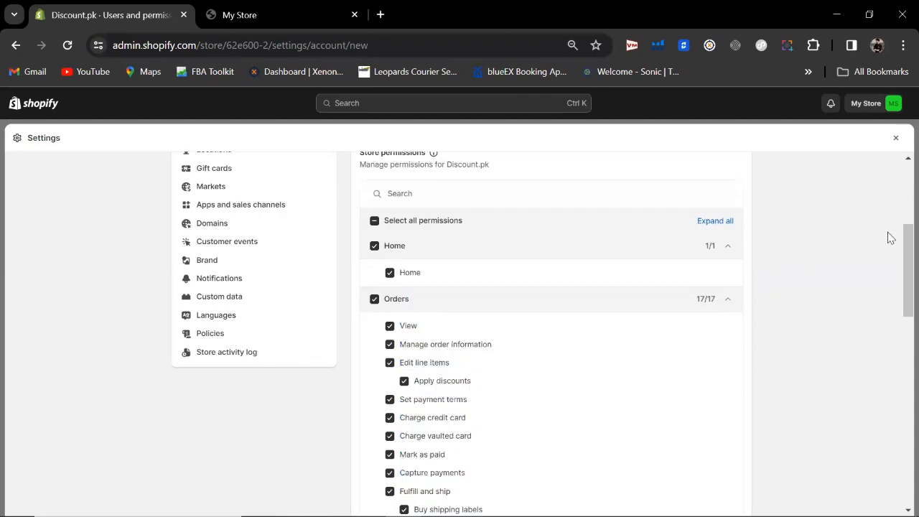
pyautogui.moveTo(896, 241); pyautogui.dragTo(897, 370)
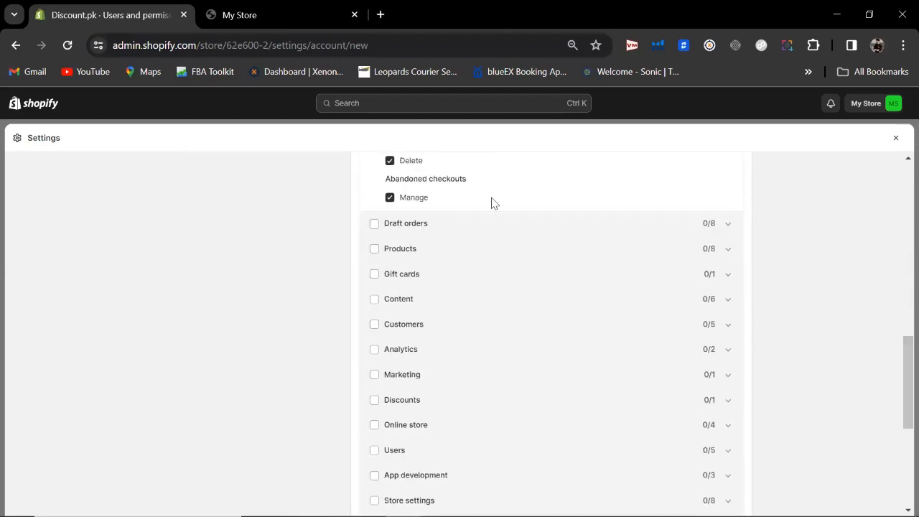
pyautogui.click(374, 248)
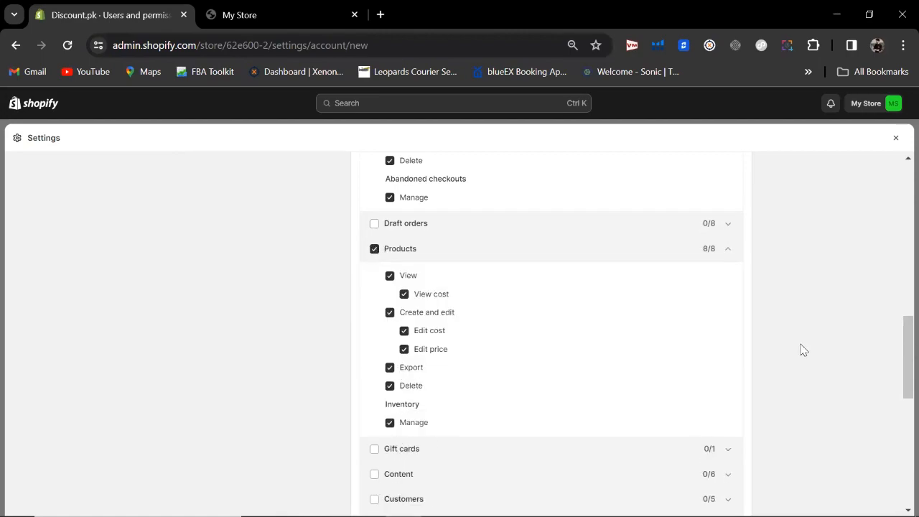
# Step: Toggle 'Select all permissions' off and back on so every store permission is granted
pyautogui.scroll(-1, 896, 406)
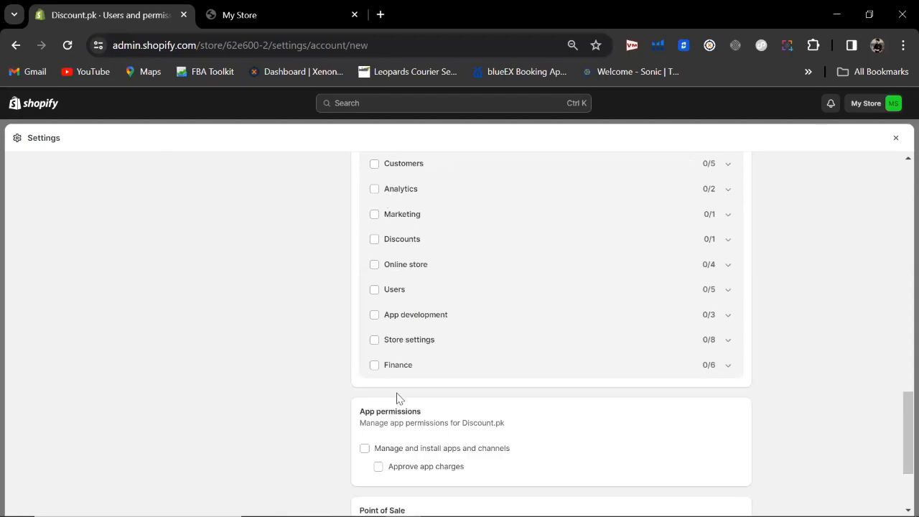
pyautogui.moveTo(905, 437); pyautogui.dragTo(886, 236)
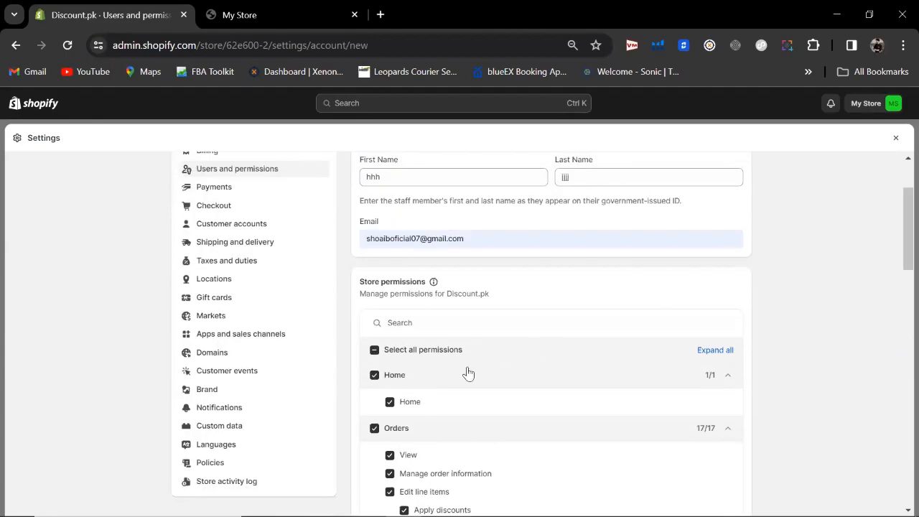
pyautogui.click(374, 350)
pyautogui.click(374, 351)
pyautogui.scroll(2, 896, 201)
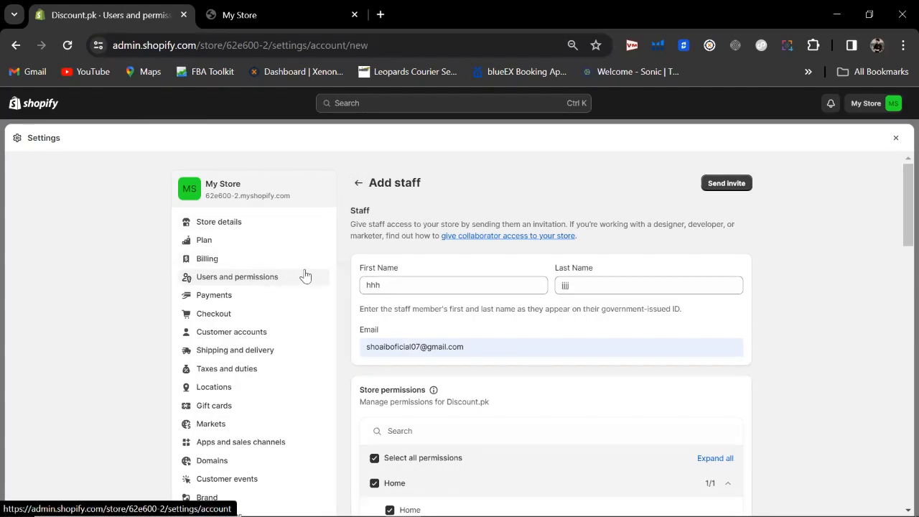
# Step: Open Payments settings, browse the third-party providers list, then return and scroll to the bottom
pyautogui.click(211, 301)
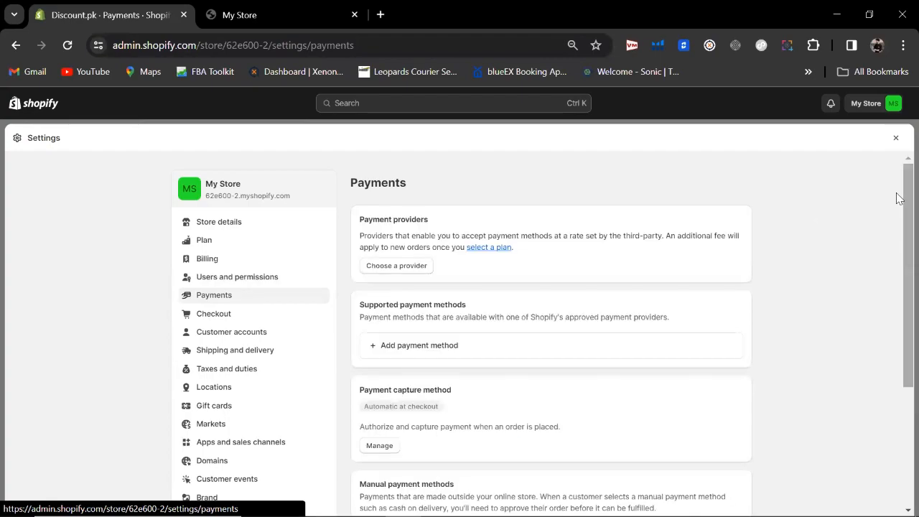
pyautogui.scroll(-1, 897, 196)
pyautogui.scroll(-1, 898, 195)
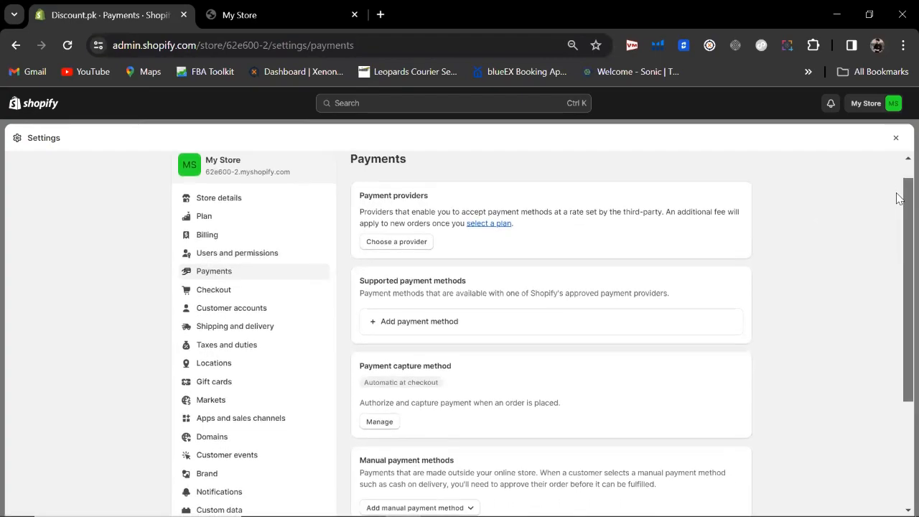
pyautogui.click(402, 240)
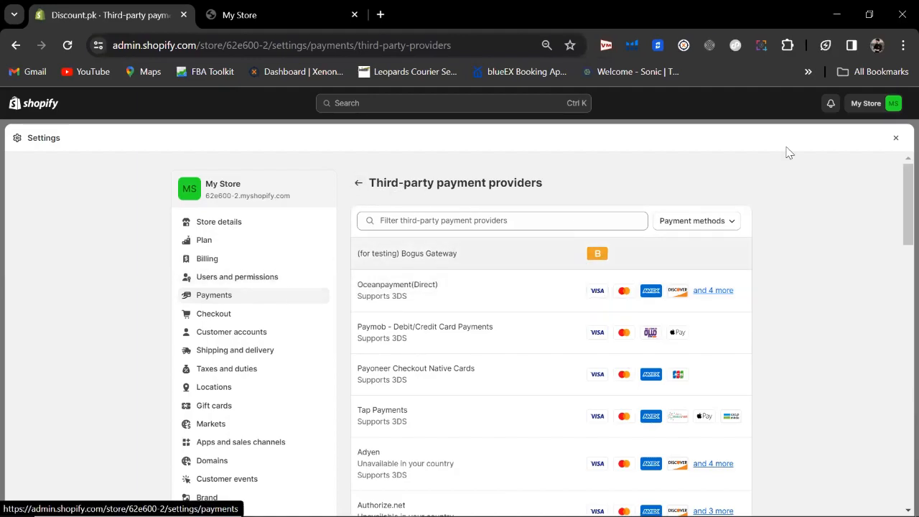
pyautogui.click(359, 182)
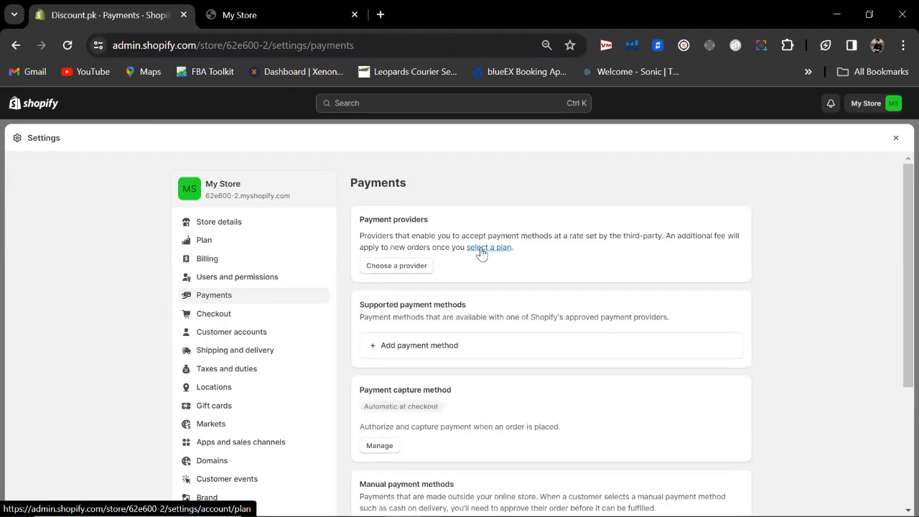
pyautogui.scroll(-3, 897, 229)
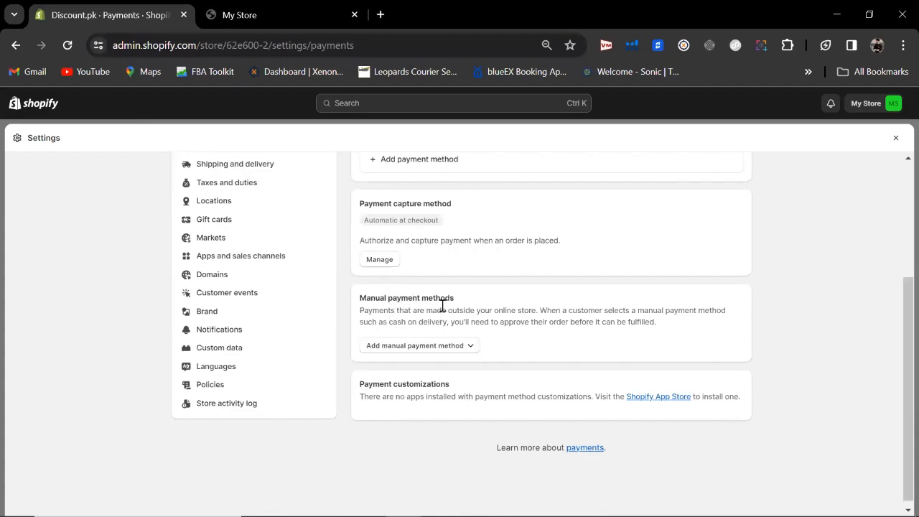
# Step: Activate the Cash on Delivery (COD) manual payment method with COD as details and instructions
pyautogui.click(440, 347)
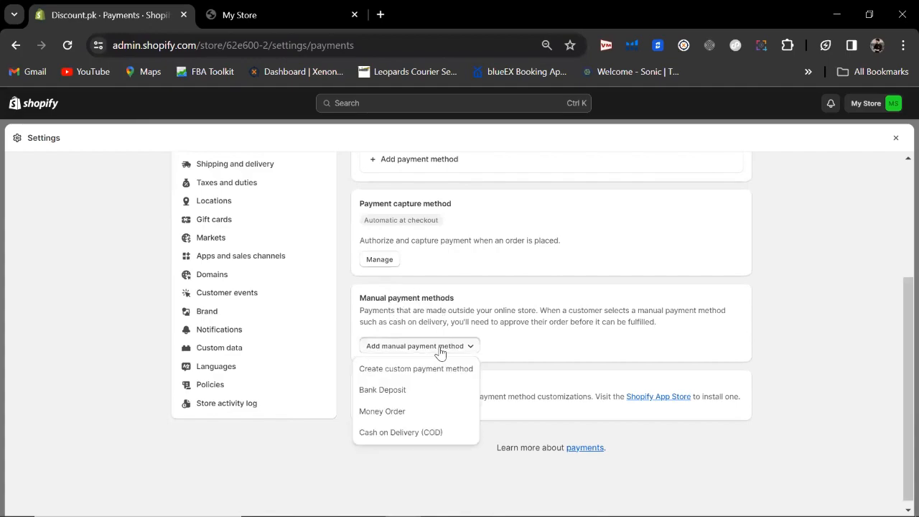
pyautogui.click(394, 435)
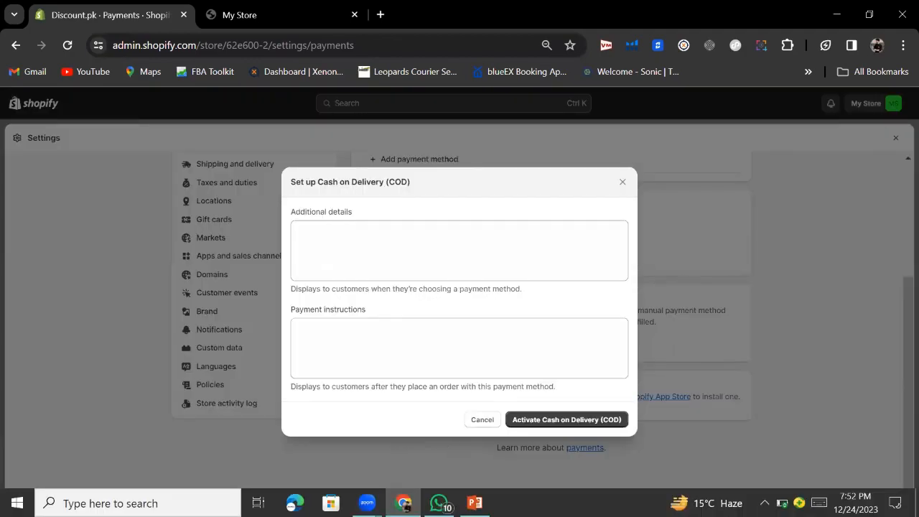
pyautogui.click(367, 230)
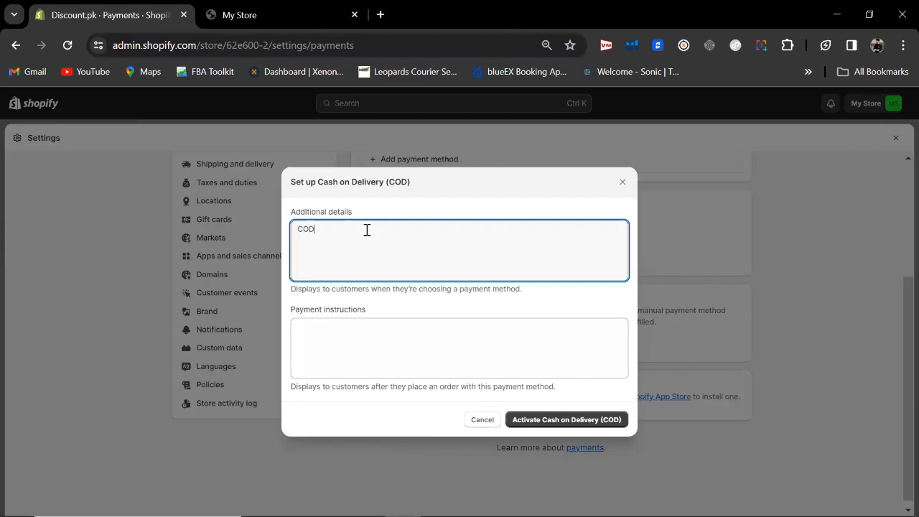
pyautogui.click(347, 338)
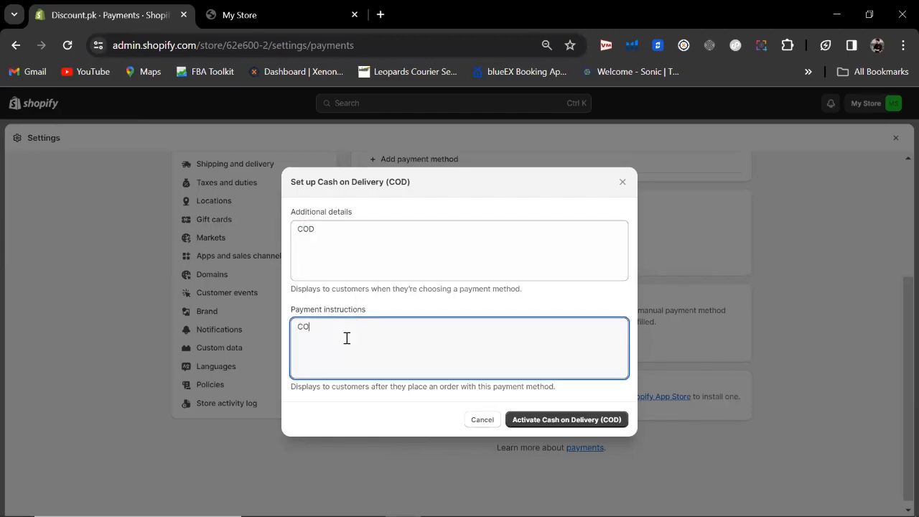
pyautogui.click(538, 419)
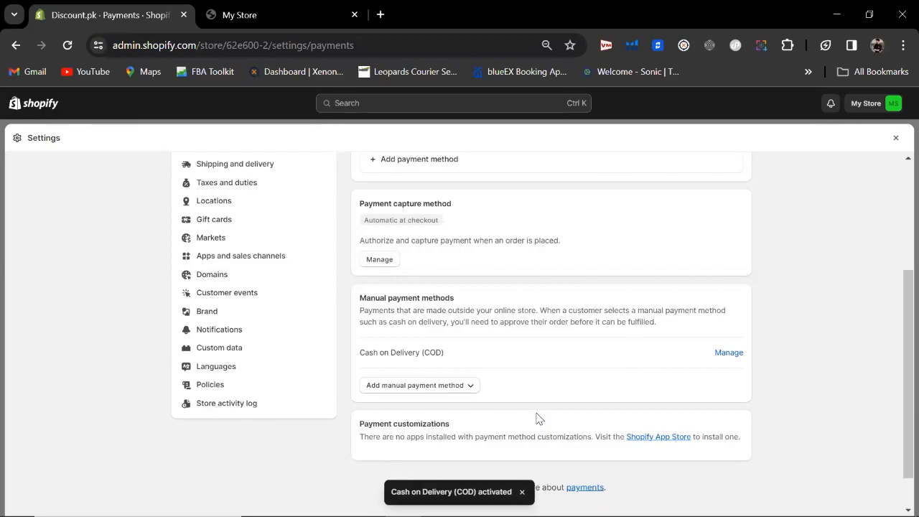
pyautogui.moveTo(901, 291); pyautogui.dragTo(899, 269)
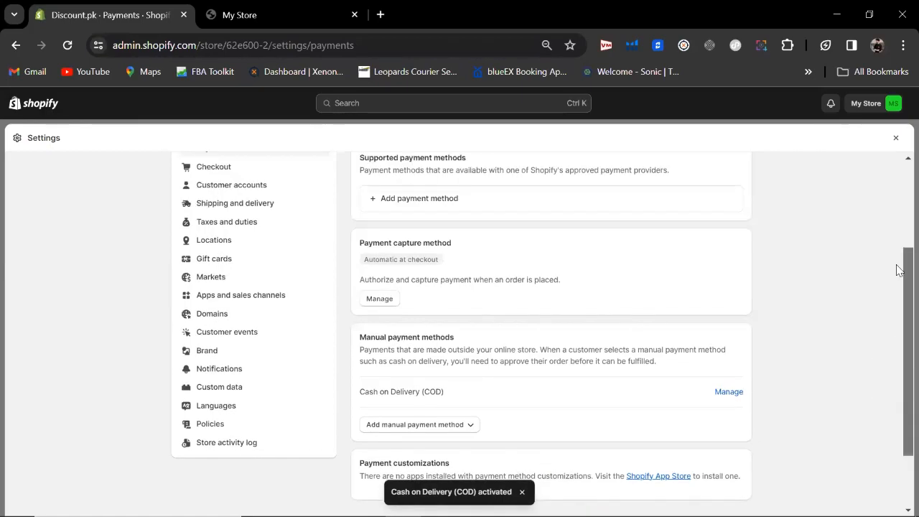
pyautogui.scroll(2, 896, 267)
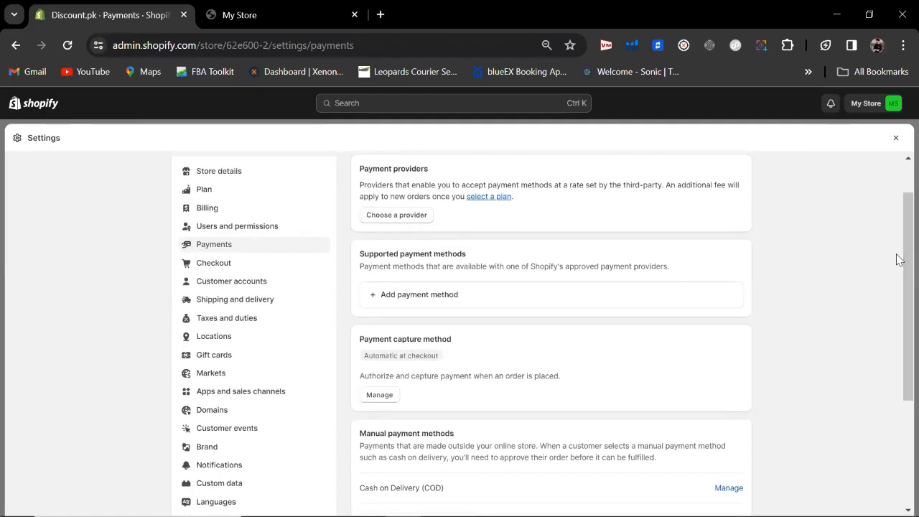
# Step: Open Checkout settings, confirm the storefront cart is empty, then return to the admin tab
pyautogui.click(234, 264)
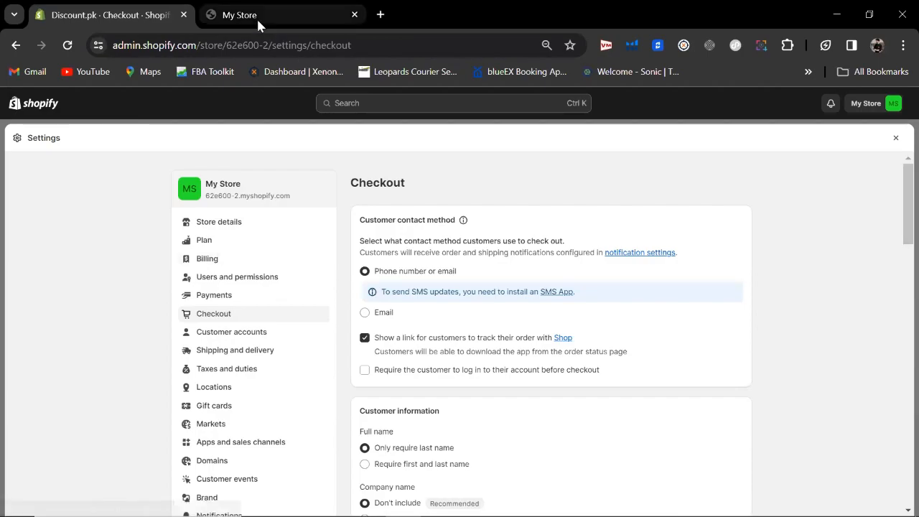
pyautogui.click(256, 15)
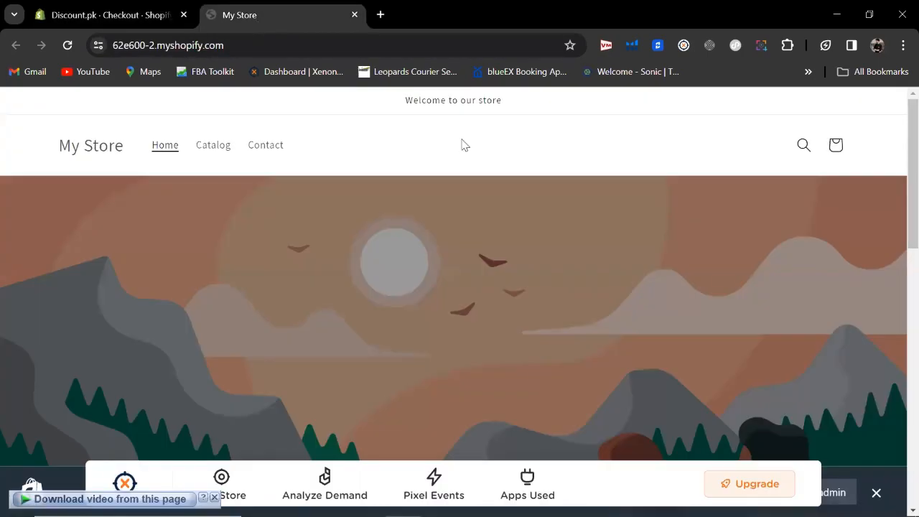
pyautogui.click(836, 146)
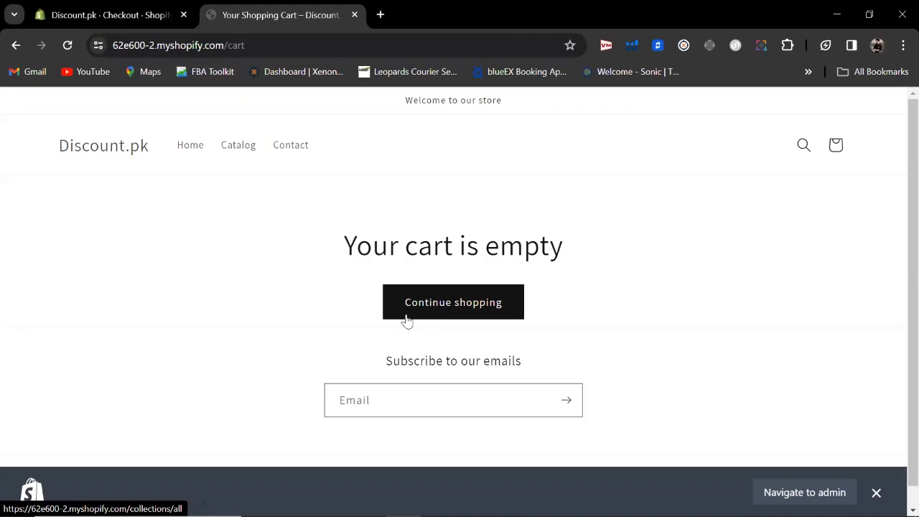
pyautogui.click(103, 7)
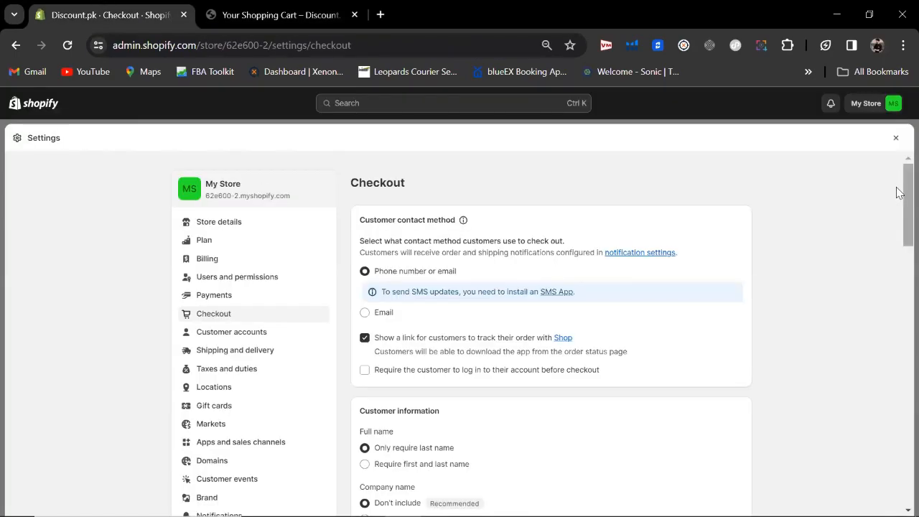
# Step: Try requiring first and last names, then revert to requiring only the last name
pyautogui.scroll(-1, 897, 198)
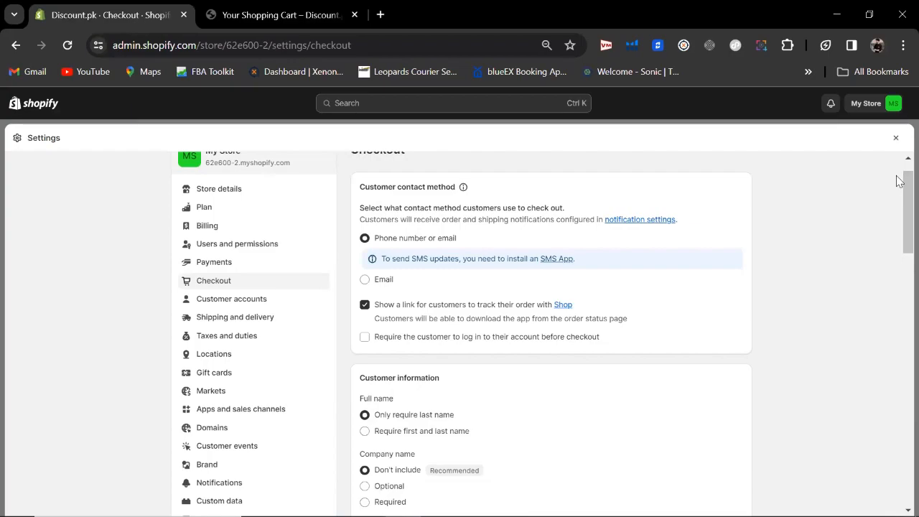
pyautogui.scroll(-1, 898, 201)
pyautogui.scroll(1, 900, 199)
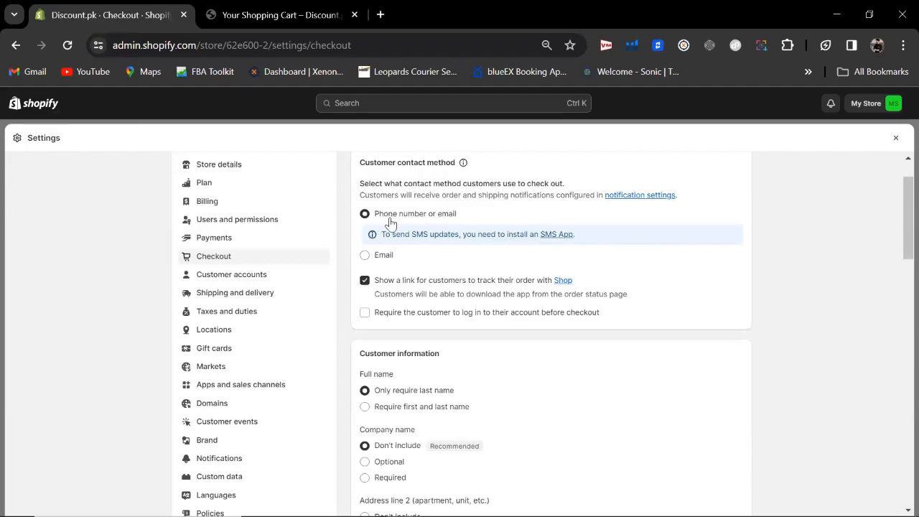
pyautogui.moveTo(898, 218); pyautogui.dragTo(857, 243)
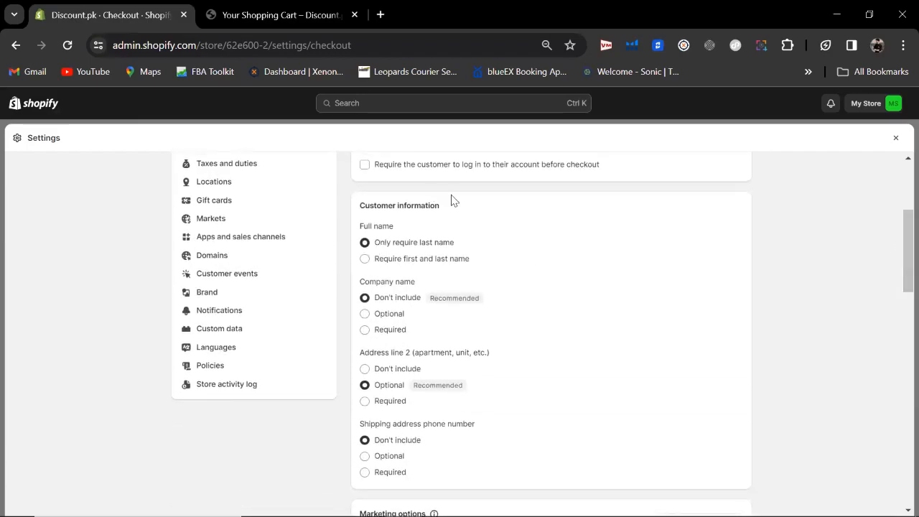
pyautogui.click(364, 262)
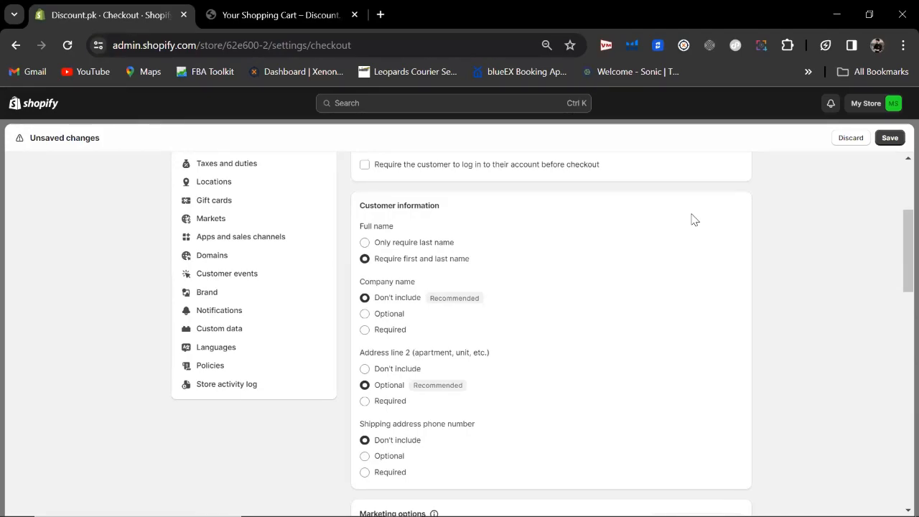
pyautogui.click(379, 244)
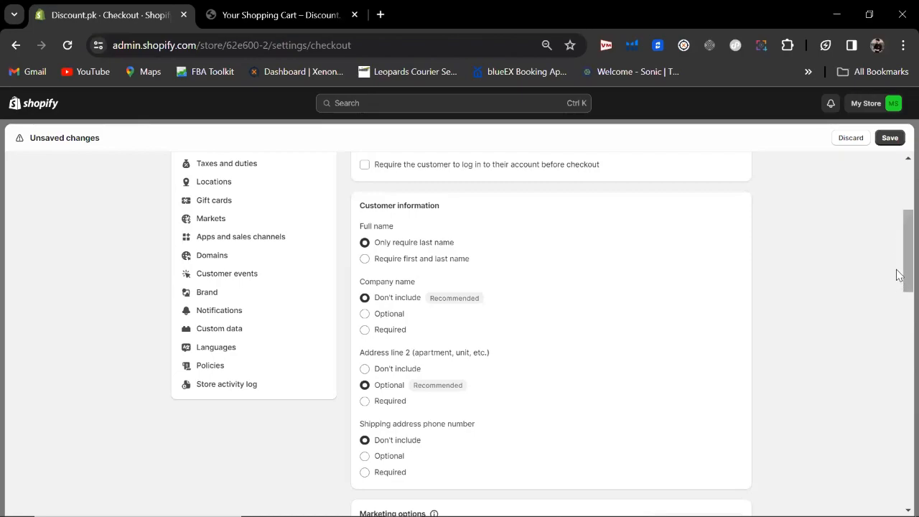
# Step: Drop address line 2 from checkout and make the shipping address phone number required
pyautogui.scroll(-1, 895, 284)
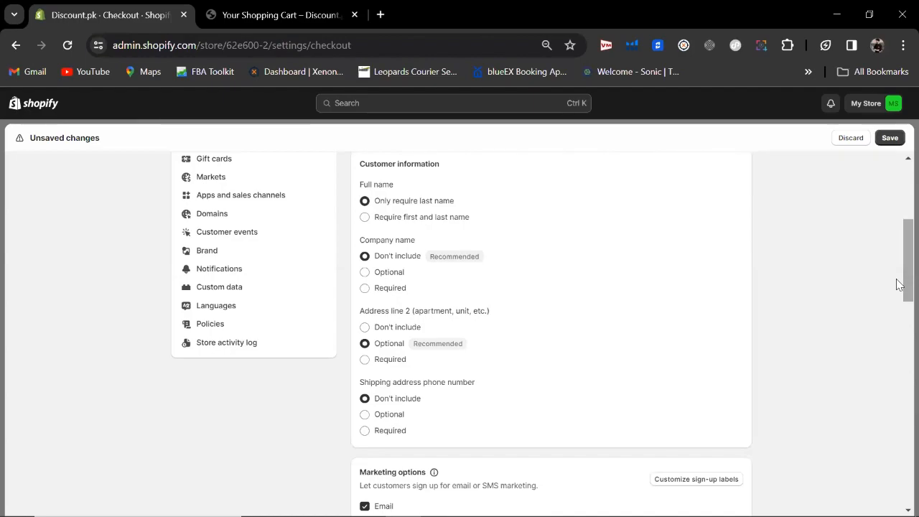
pyautogui.scroll(-1, 896, 283)
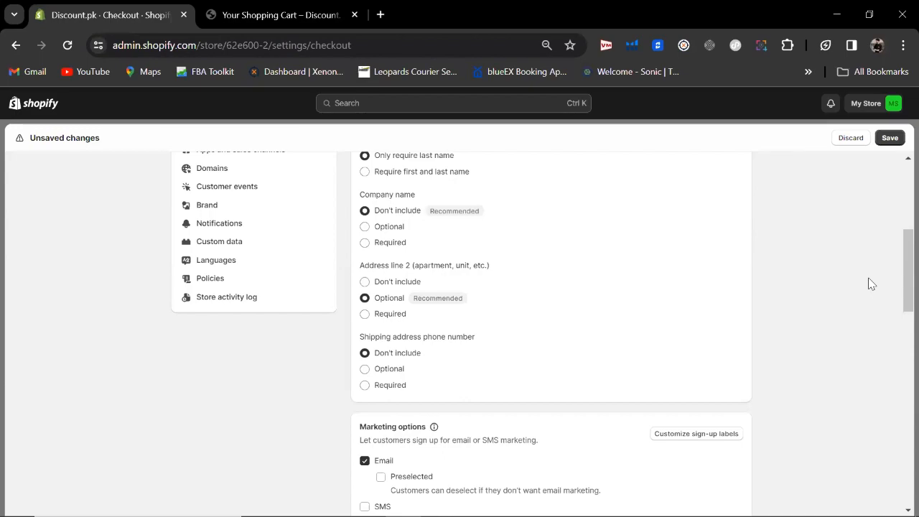
pyautogui.moveTo(906, 265); pyautogui.dragTo(902, 280)
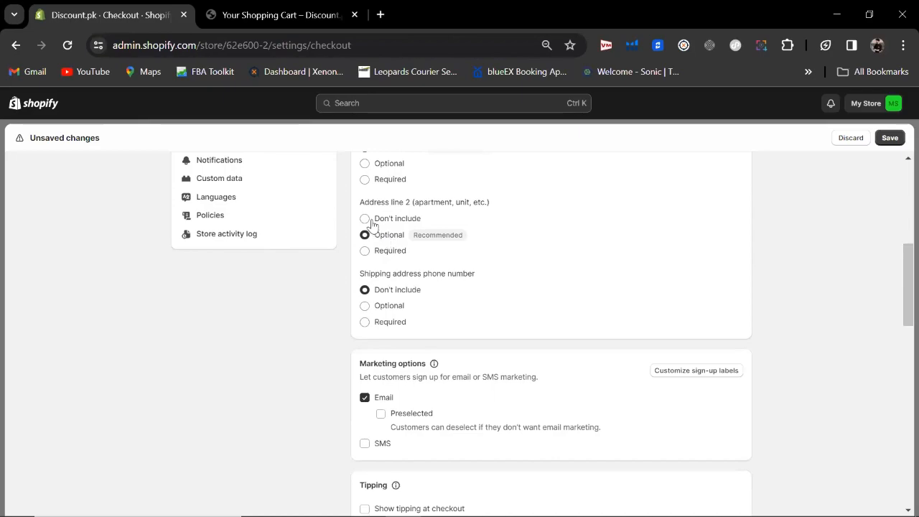
pyautogui.click(365, 219)
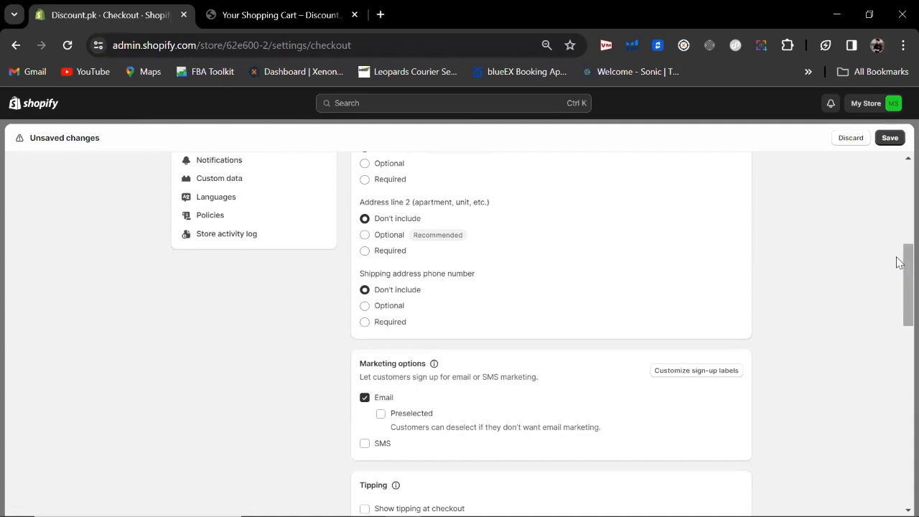
pyautogui.moveTo(898, 262); pyautogui.dragTo(897, 280)
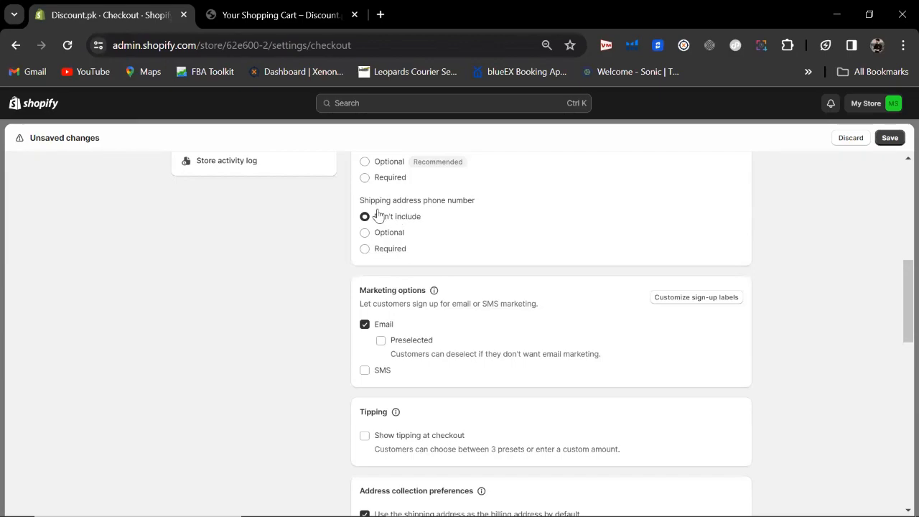
pyautogui.click(364, 252)
# Step: Leave email marketing consent unpreselected and review the remaining checkout options
pyautogui.scroll(-1, 897, 282)
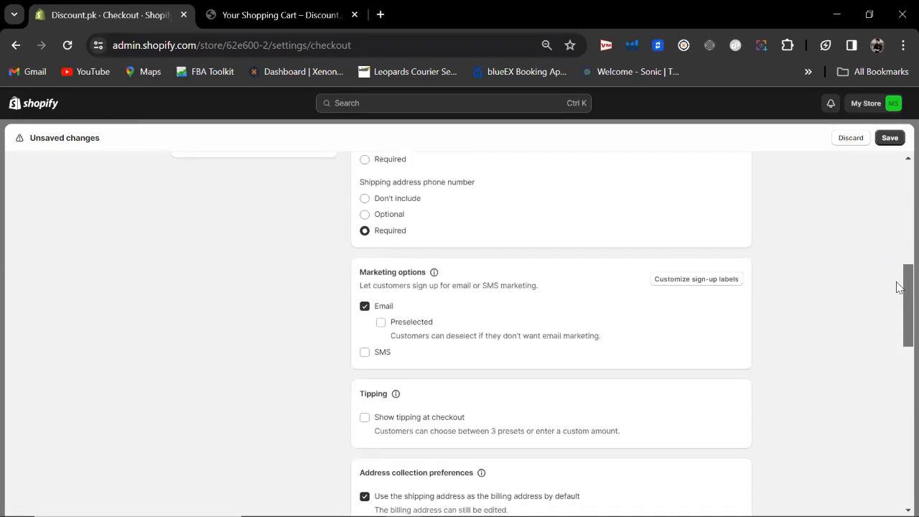
pyautogui.scroll(-1, 897, 282)
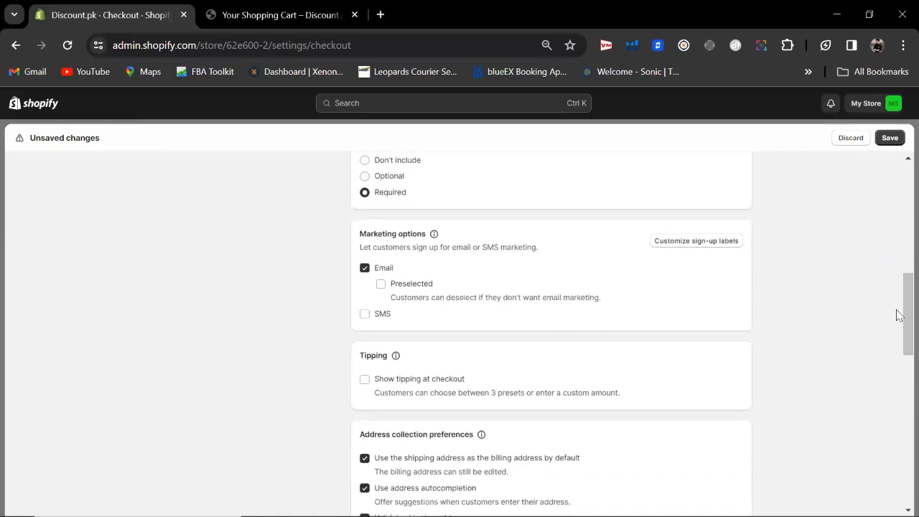
pyautogui.scroll(-1, 898, 316)
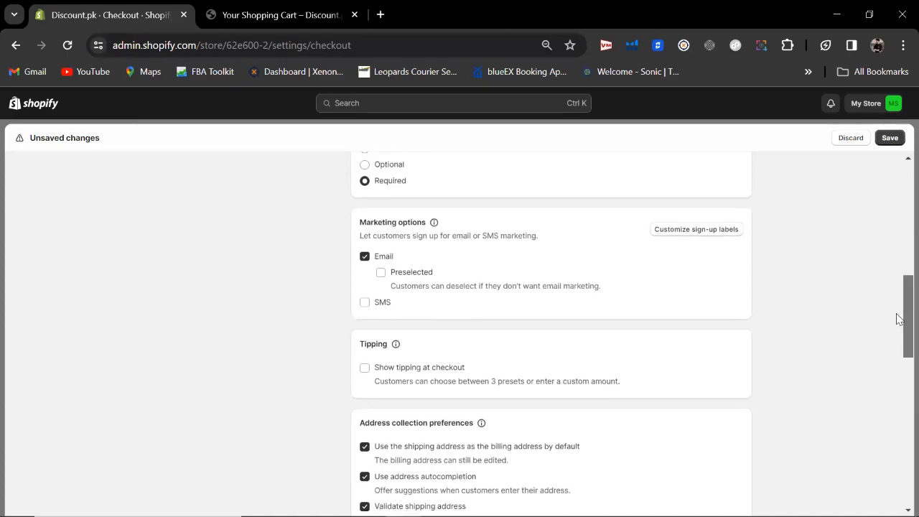
pyautogui.scroll(-1, 898, 318)
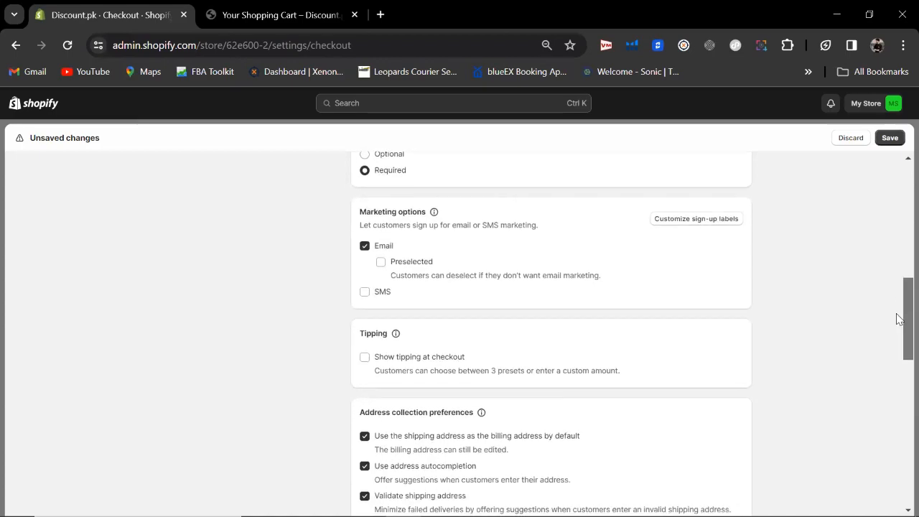
pyautogui.click(380, 265)
pyautogui.click(364, 246)
pyautogui.scroll(-1, 899, 317)
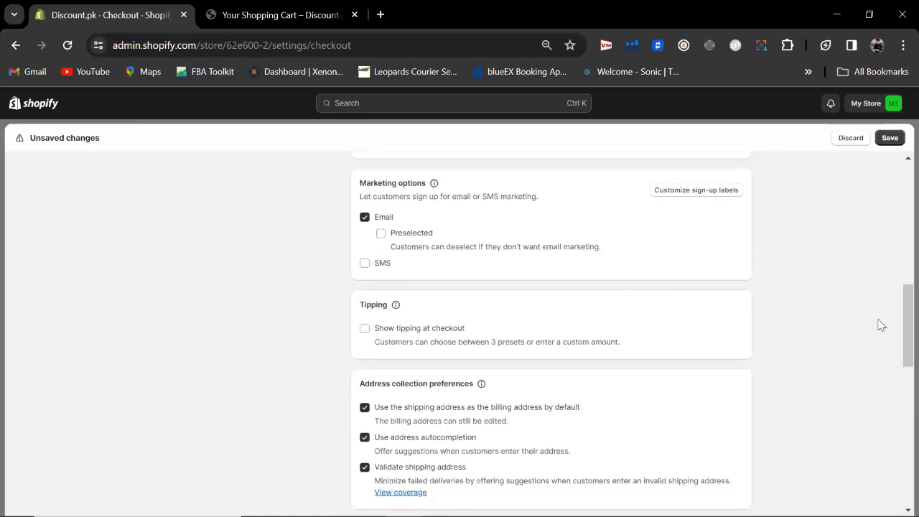
pyautogui.moveTo(900, 323); pyautogui.dragTo(900, 343)
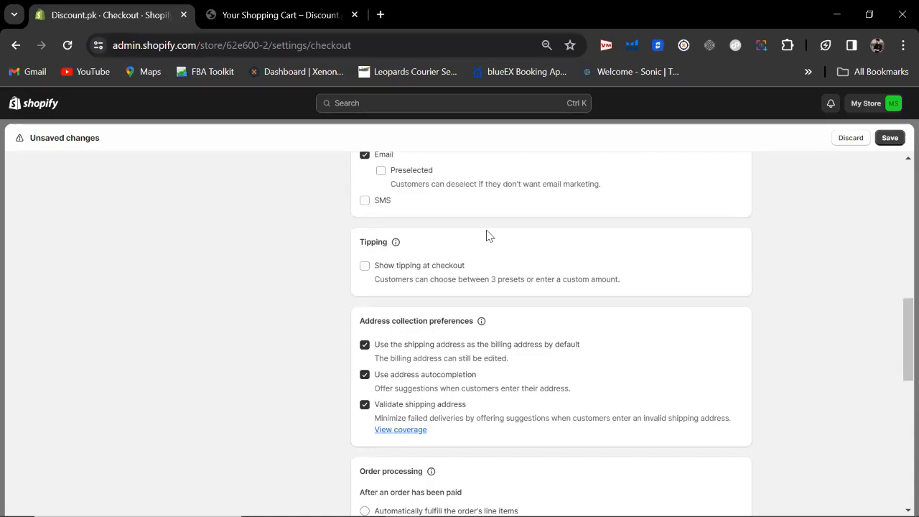
pyautogui.click(366, 267)
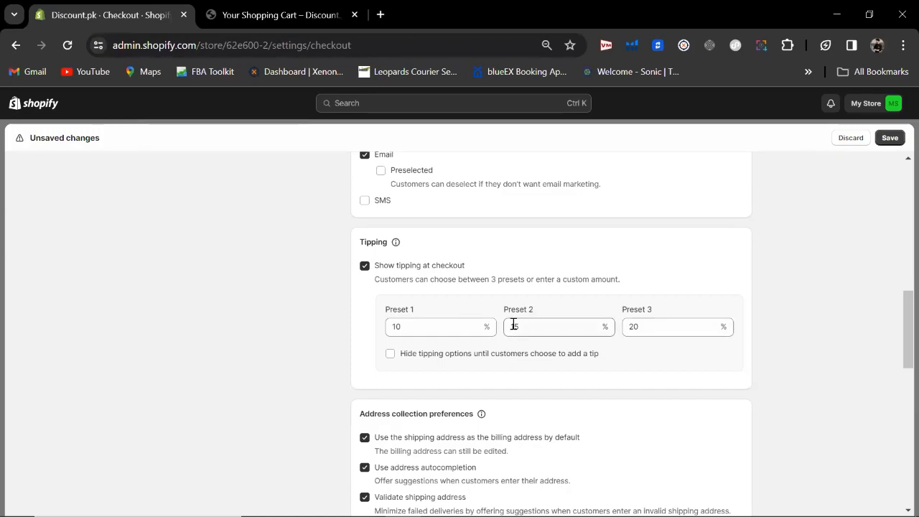
pyautogui.click(364, 267)
pyautogui.moveTo(897, 314); pyautogui.dragTo(898, 335)
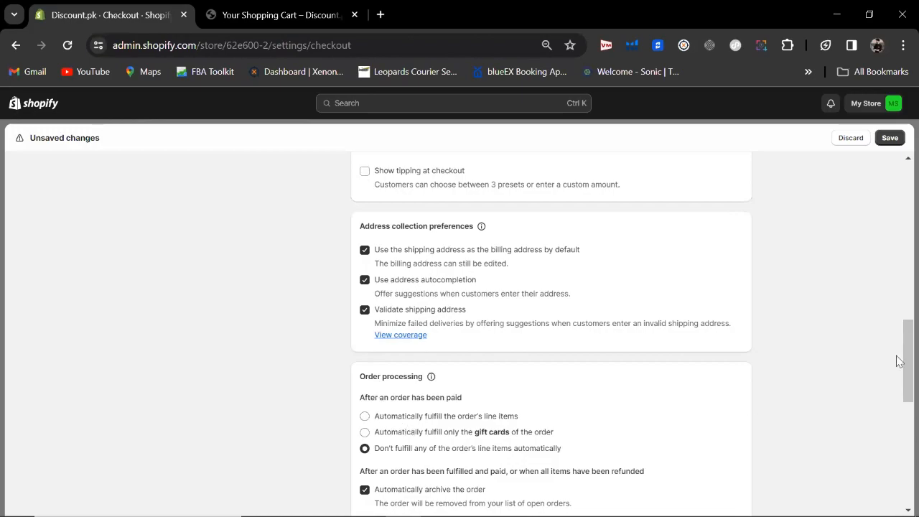
# Step: Save the Checkout settings from the bottom of the page, confirmed by 'Settings saved'
pyautogui.moveTo(896, 355); pyautogui.dragTo(897, 397)
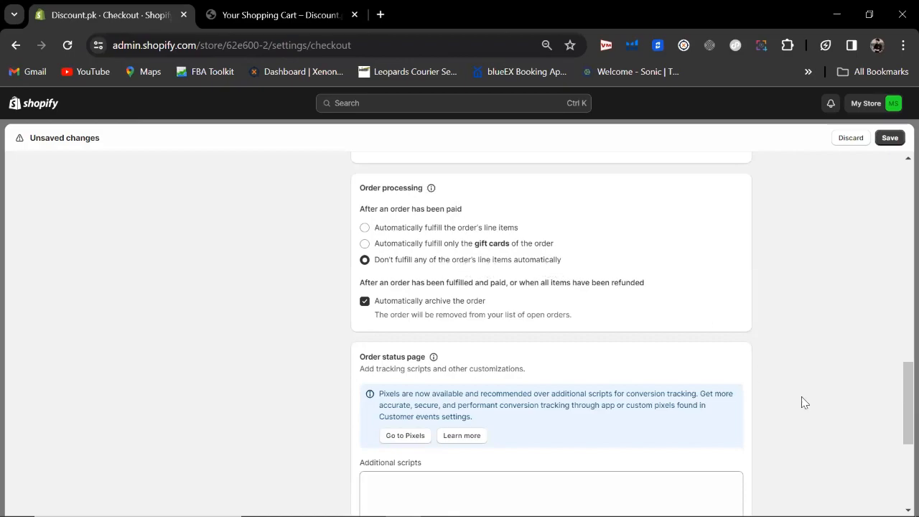
pyautogui.moveTo(903, 408); pyautogui.dragTo(901, 423)
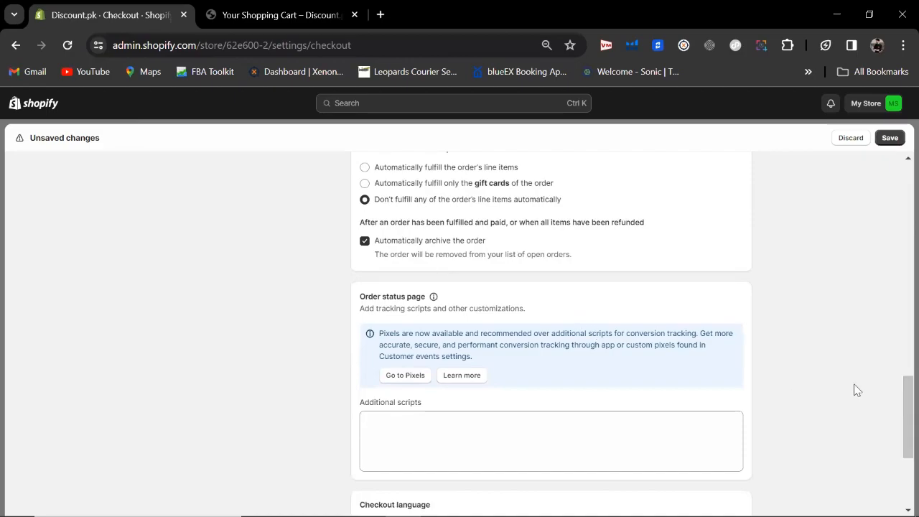
pyautogui.moveTo(897, 395); pyautogui.dragTo(898, 429)
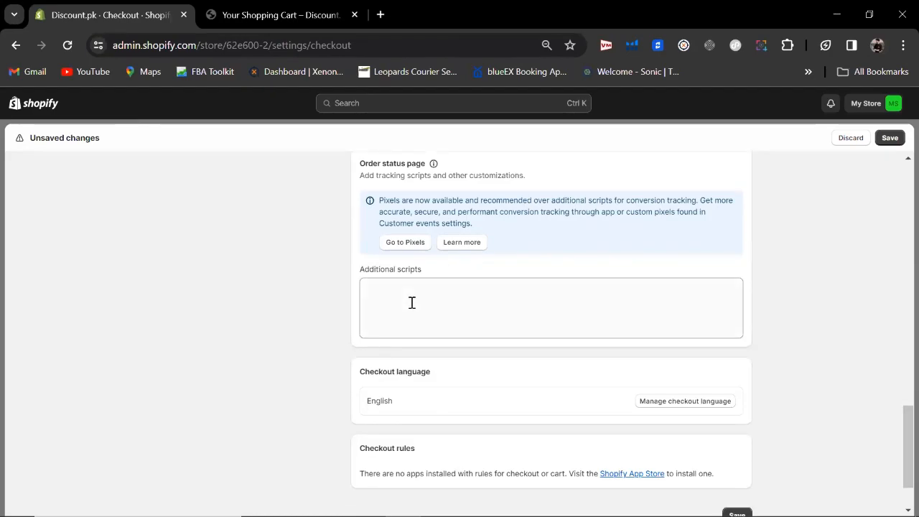
pyautogui.moveTo(896, 435); pyautogui.dragTo(896, 446)
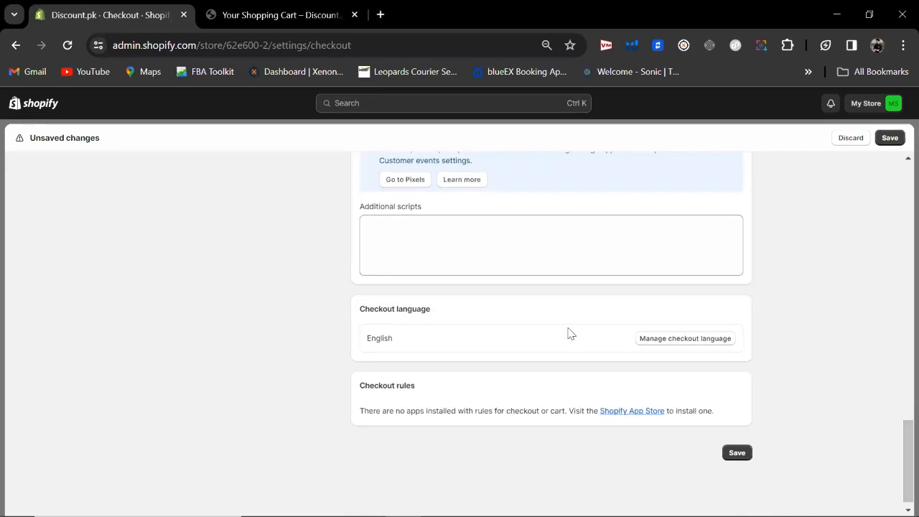
pyautogui.click(510, 242)
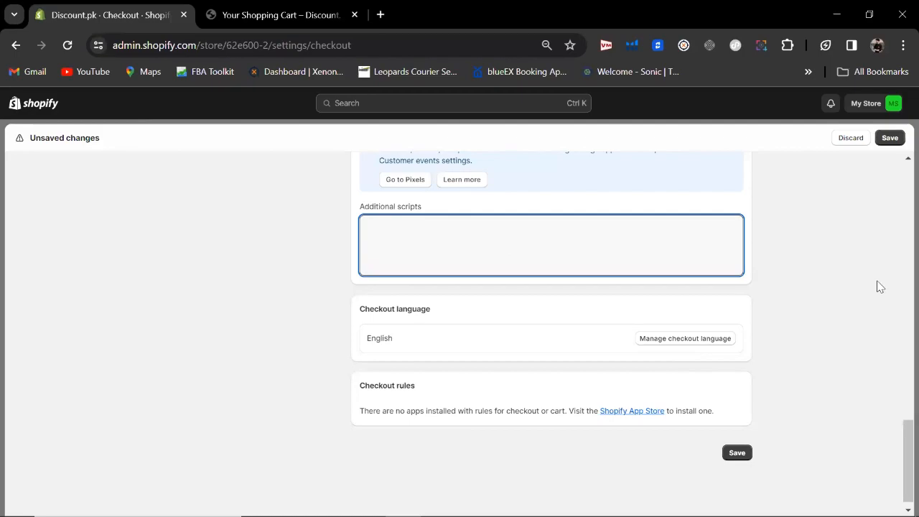
pyautogui.click(735, 453)
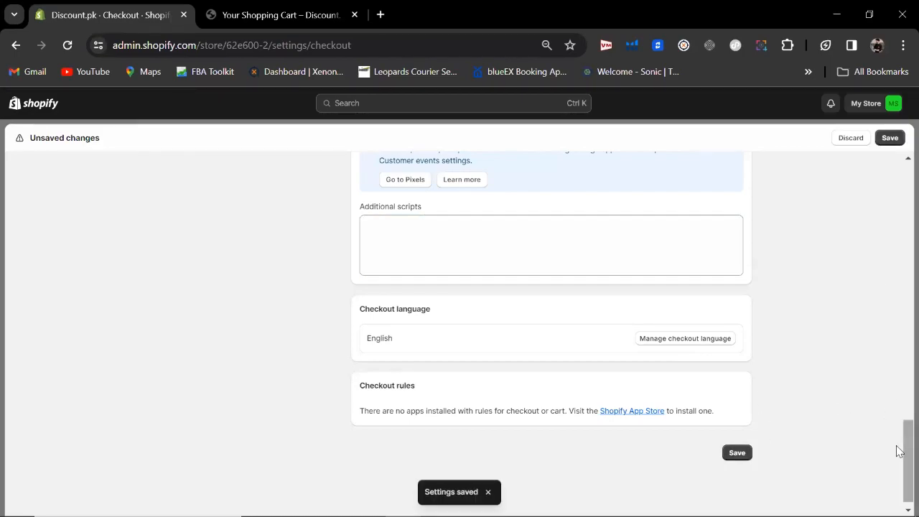
pyautogui.scroll(20, 897, 451)
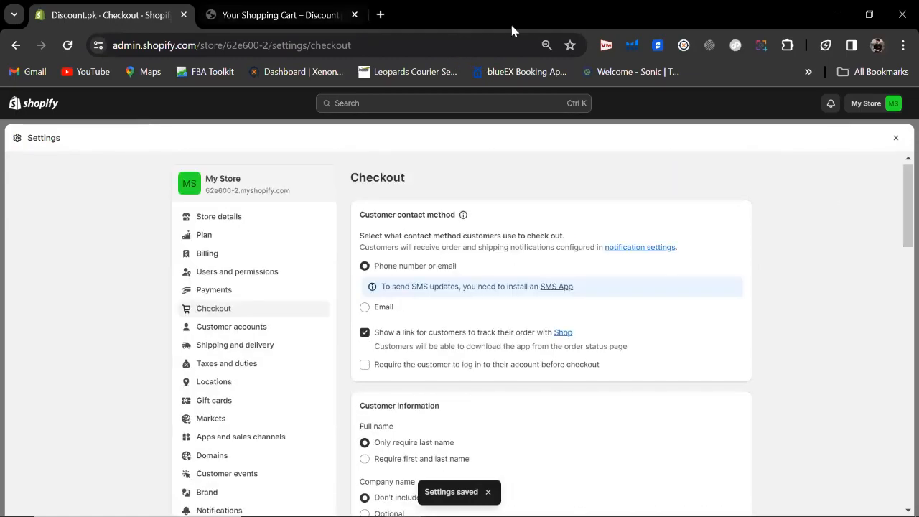
# Step: Restore the Chrome window and search for 'scent and stories' in a new tab
pyautogui.click(869, 16)
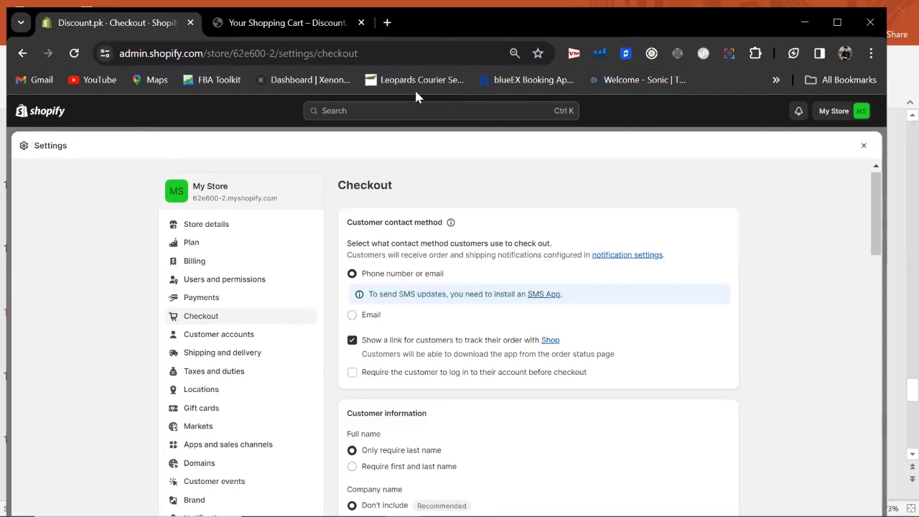
pyautogui.click(387, 23)
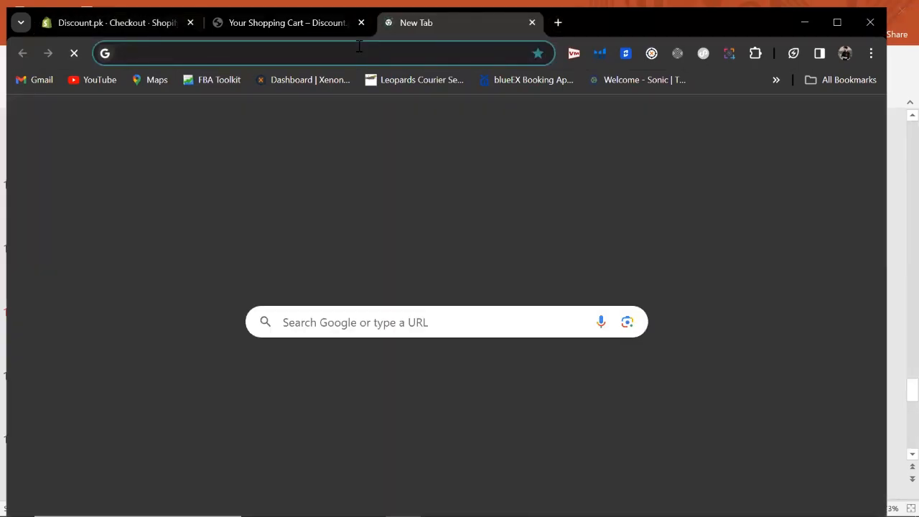
pyautogui.write('scent an')
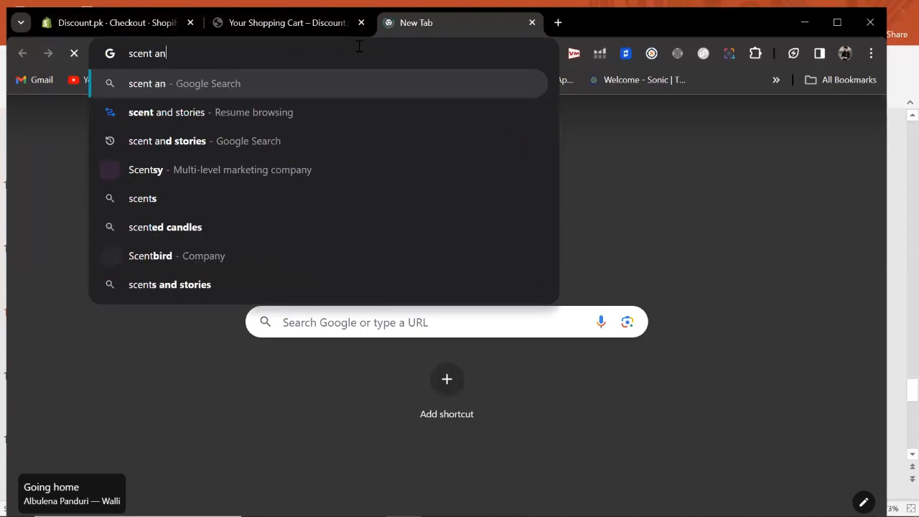
pyautogui.write('d stor')
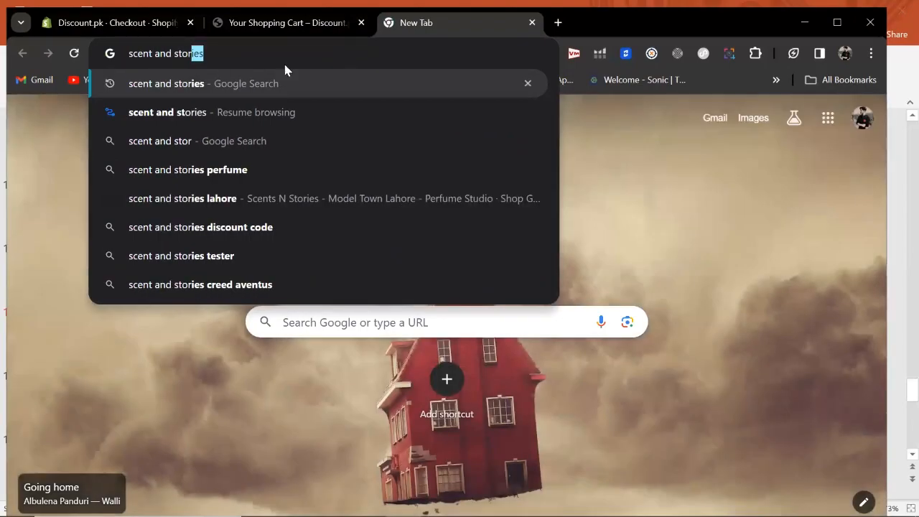
pyautogui.press('Return')
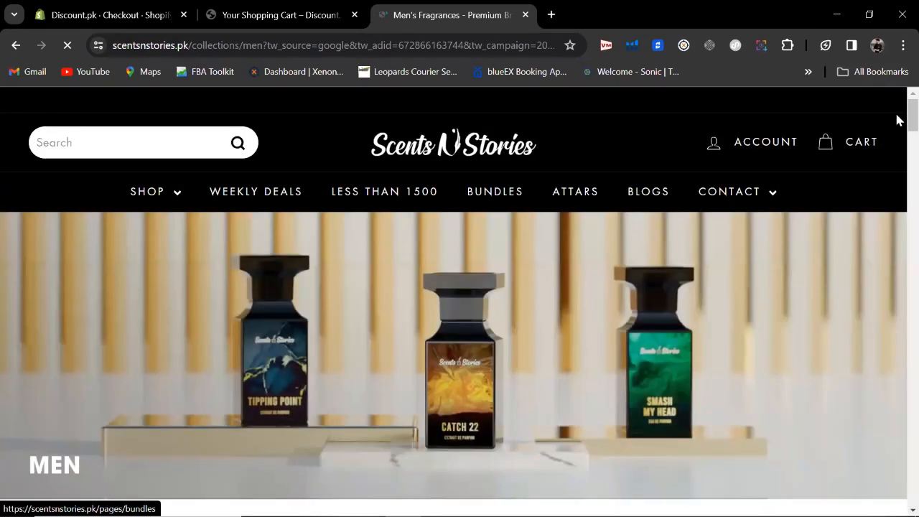
# Step: Dismiss the store-insights popup and add the Melt Me 50ml perfume spray to the cart
pyautogui.scroll(-5, 897, 137)
pyautogui.scroll(-1, 281, 337)
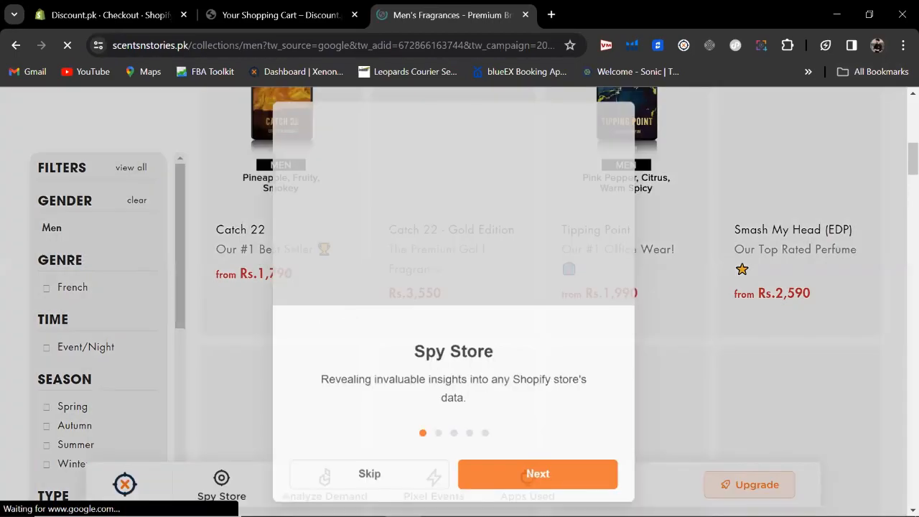
pyautogui.click(379, 474)
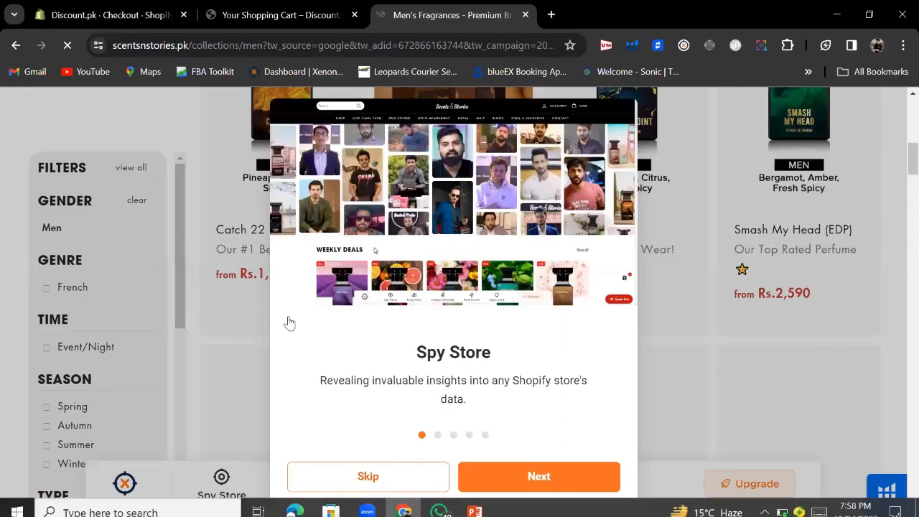
pyautogui.moveTo(296, 397)
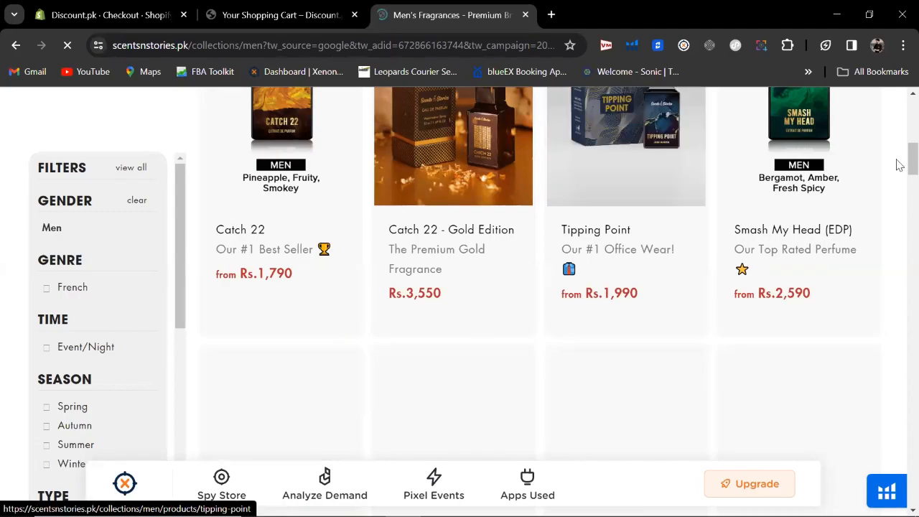
pyautogui.scroll(-2, 898, 189)
pyautogui.scroll(-4, 897, 198)
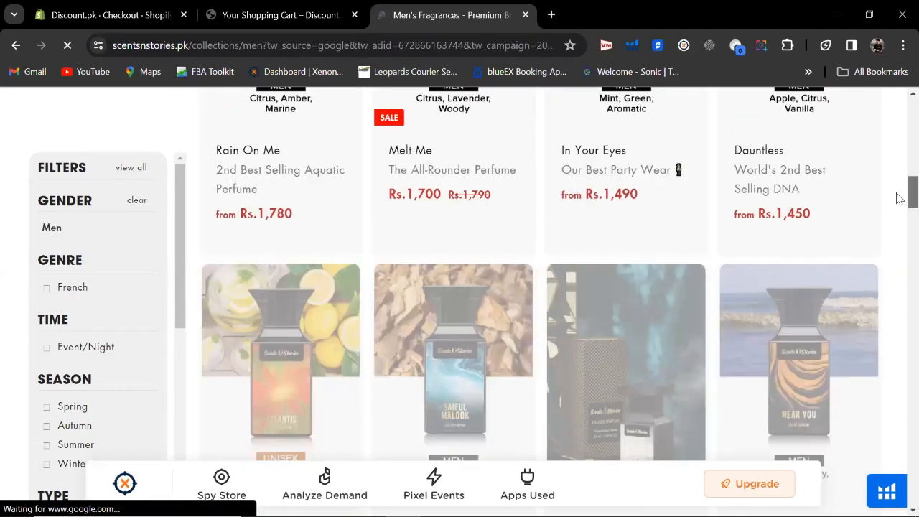
pyautogui.scroll(-3, 899, 201)
pyautogui.scroll(-4, 898, 236)
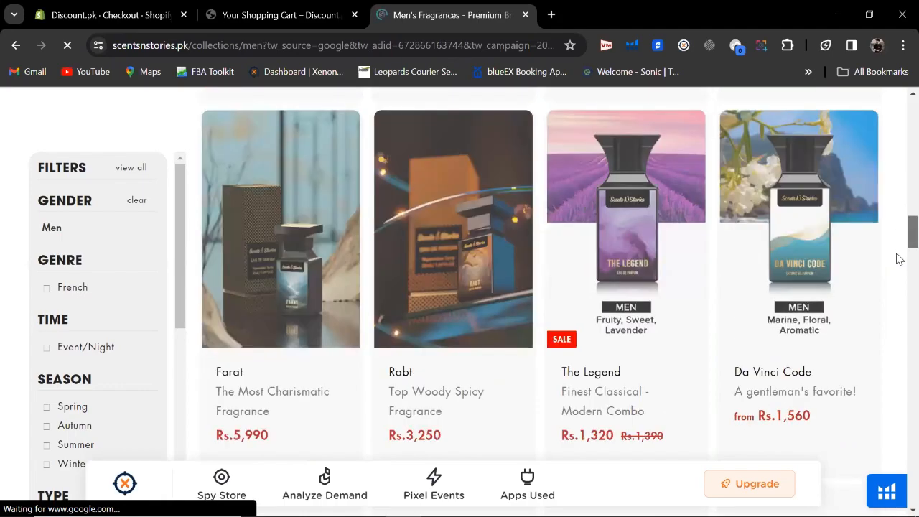
pyautogui.scroll(-4, 898, 230)
pyautogui.scroll(16, 898, 172)
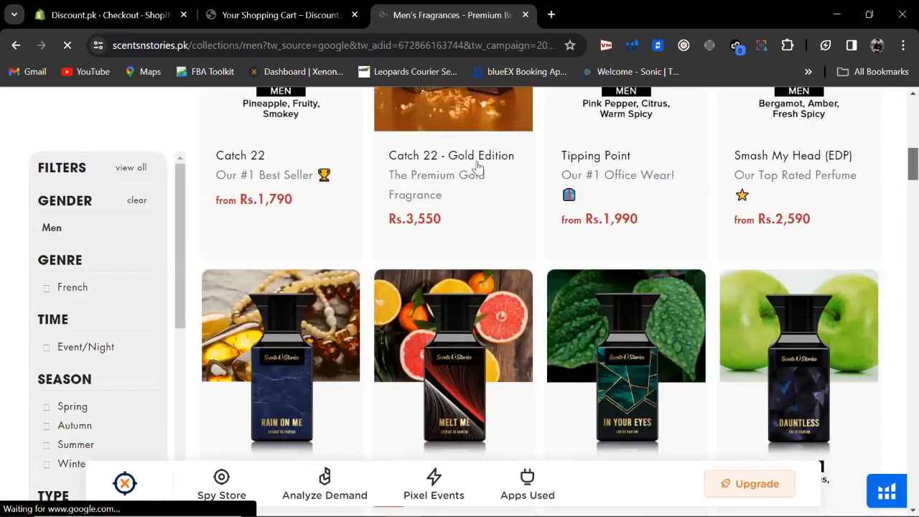
pyautogui.scroll(-1, 478, 166)
pyautogui.click(529, 255)
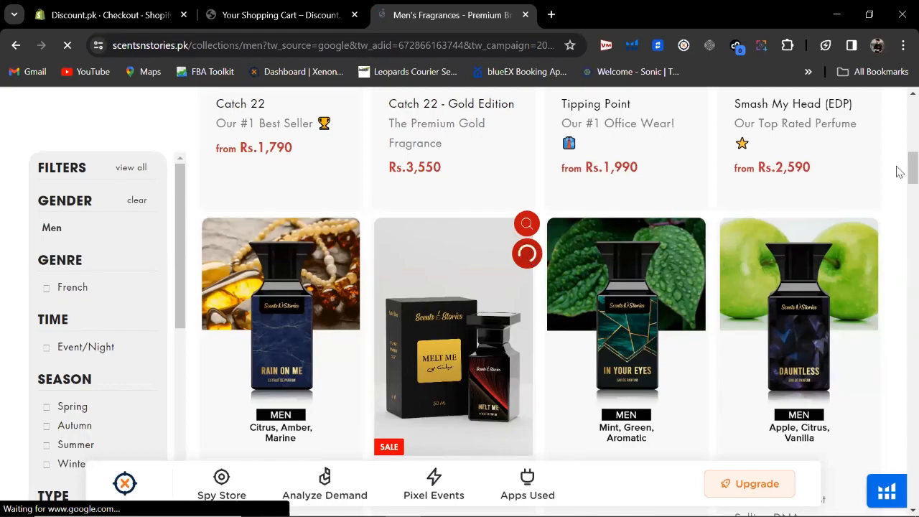
# Step: Reopen the cart to confirm one Melt Me spray with a Rs.1,700 subtotal
pyautogui.moveTo(896, 167); pyautogui.dragTo(896, 104)
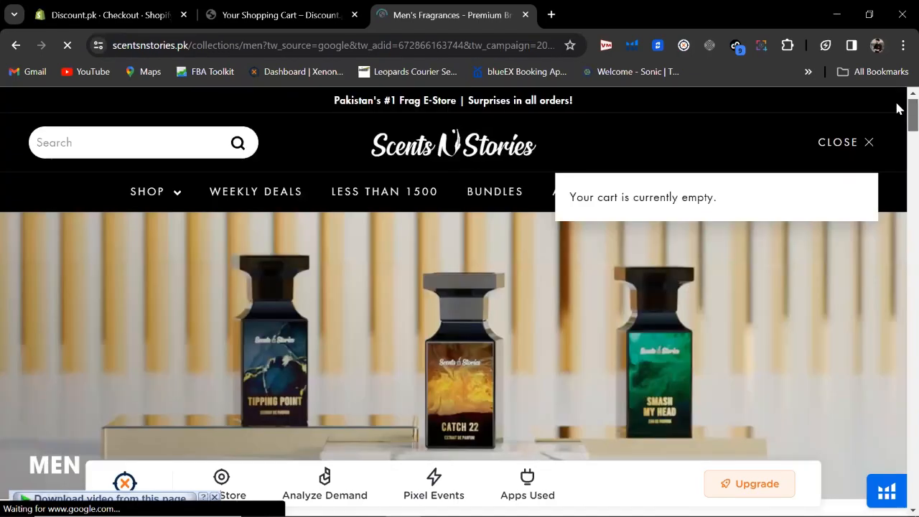
pyautogui.click(869, 143)
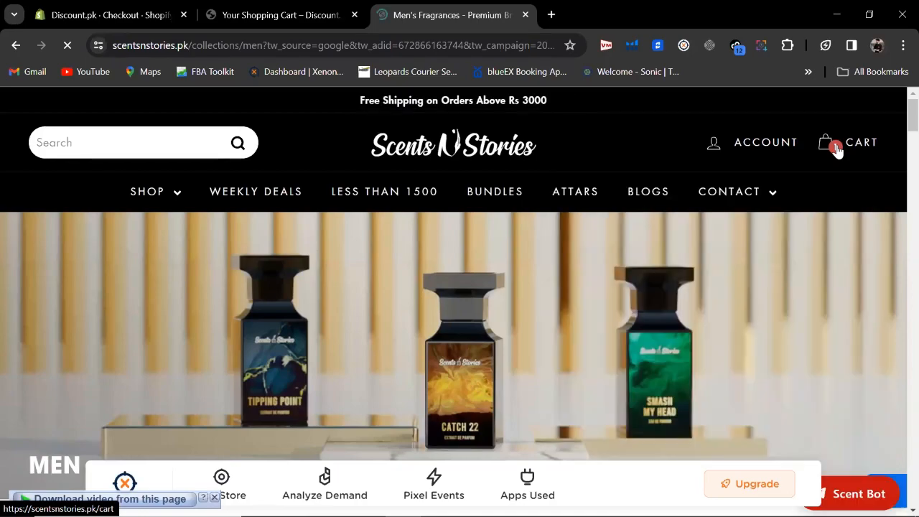
pyautogui.click(825, 149)
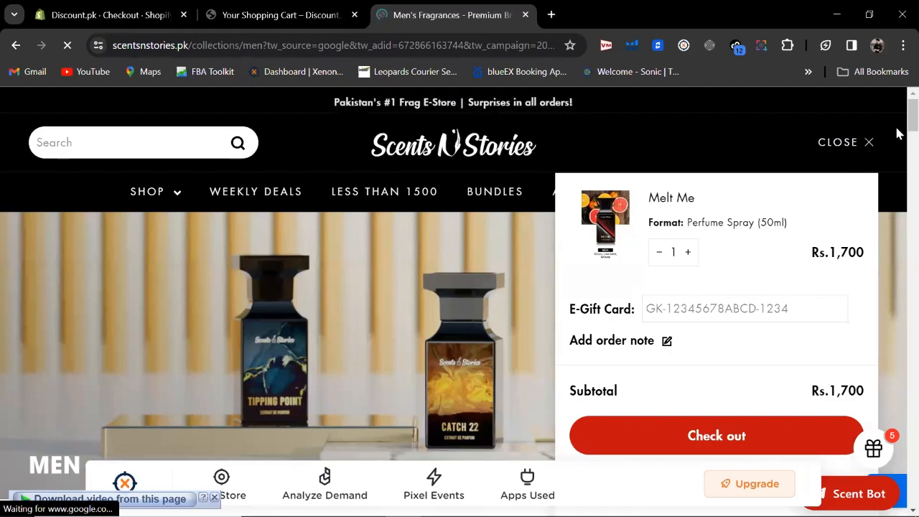
pyautogui.scroll(-1, 887, 172)
pyautogui.scroll(-1, 797, 302)
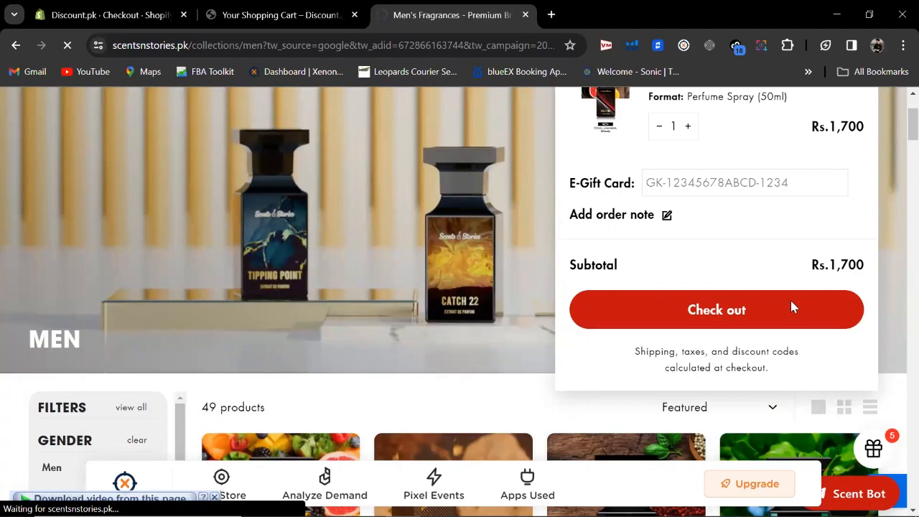
# Step: Proceed to checkout and enter a test phone number as the contact
pyautogui.click(791, 302)
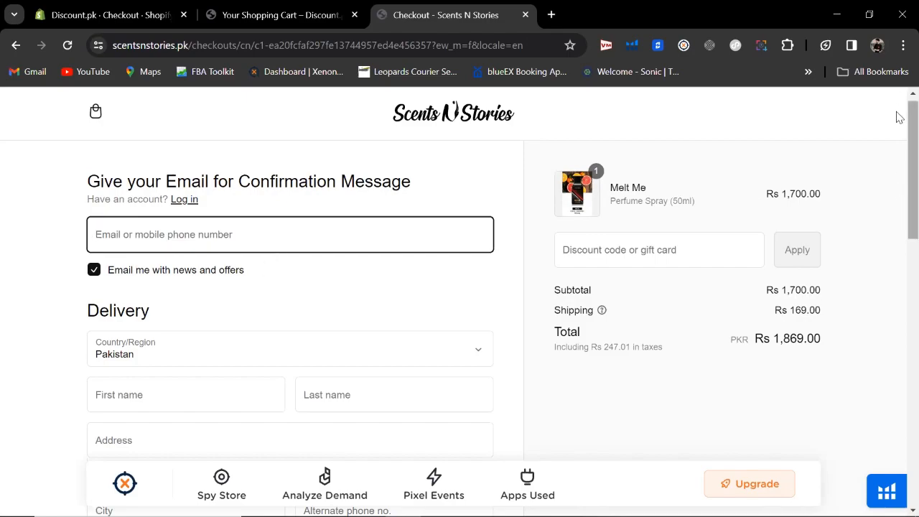
pyautogui.scroll(-1, 896, 130)
pyautogui.scroll(-2, 896, 129)
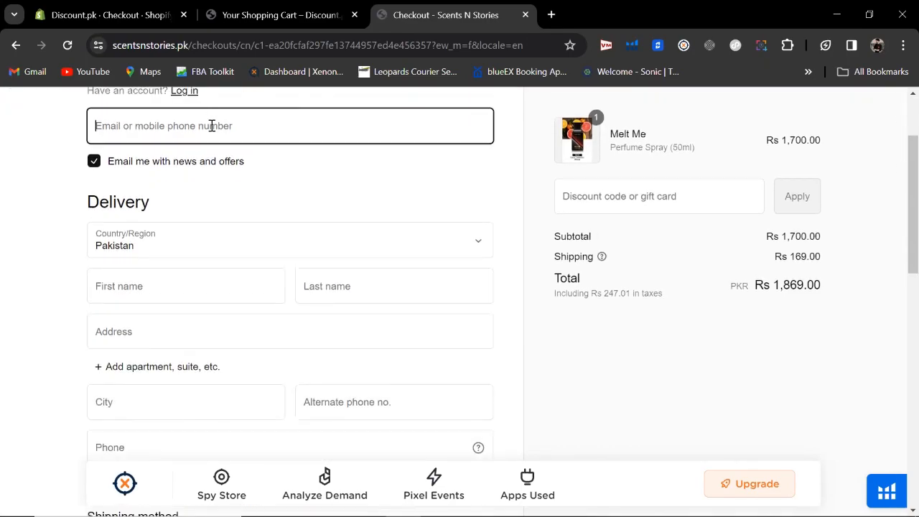
pyautogui.click(212, 126)
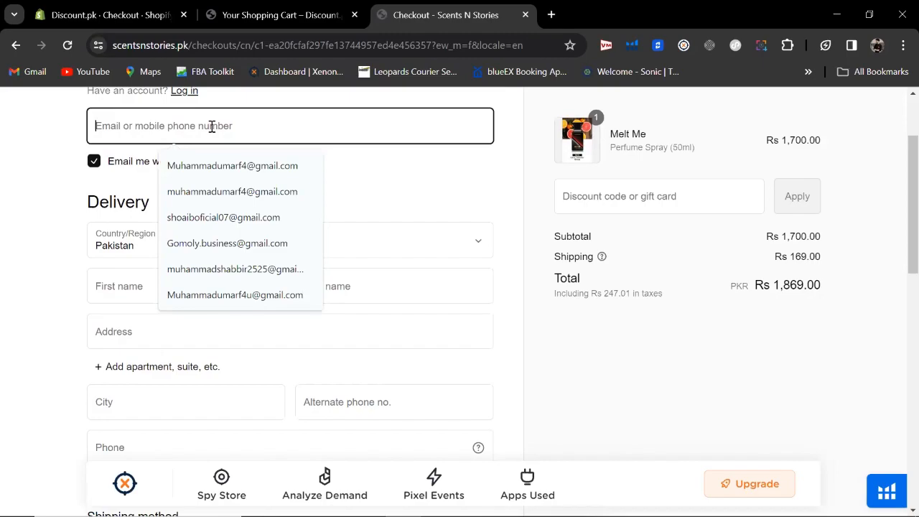
pyautogui.write('0399999999')
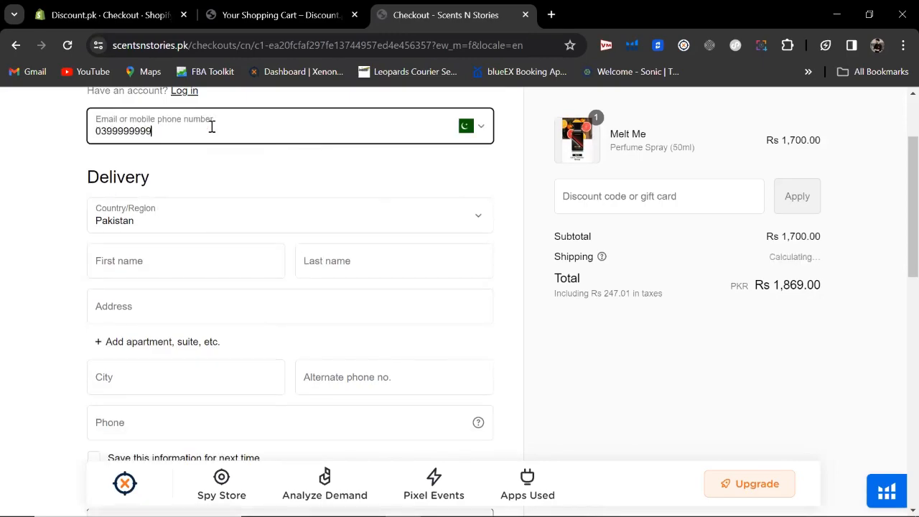
# Step: Type placeholder first and last names, then click into the Address and City fields
pyautogui.scroll(-1, 897, 216)
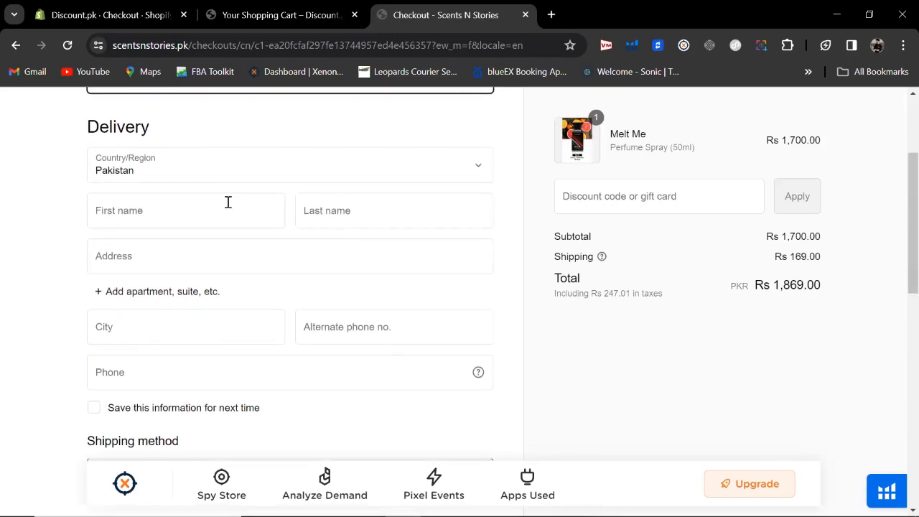
pyautogui.click(203, 214)
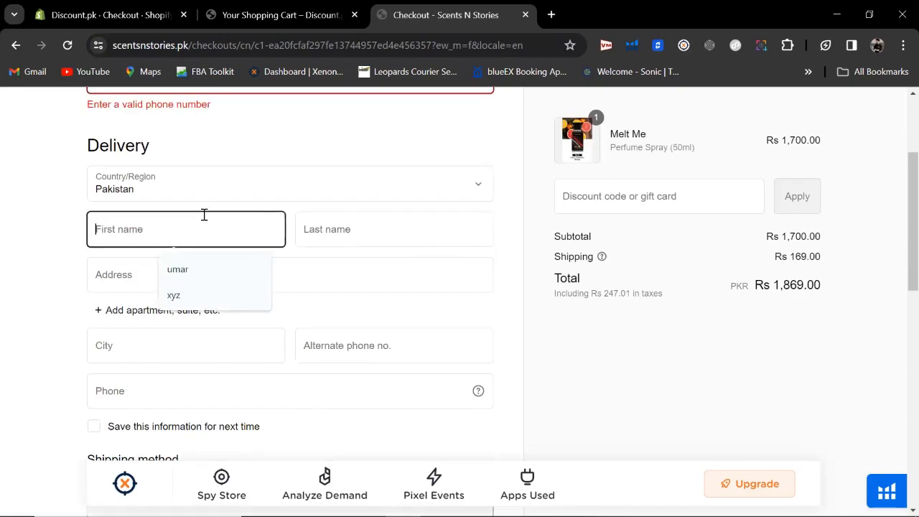
pyautogui.click(377, 131)
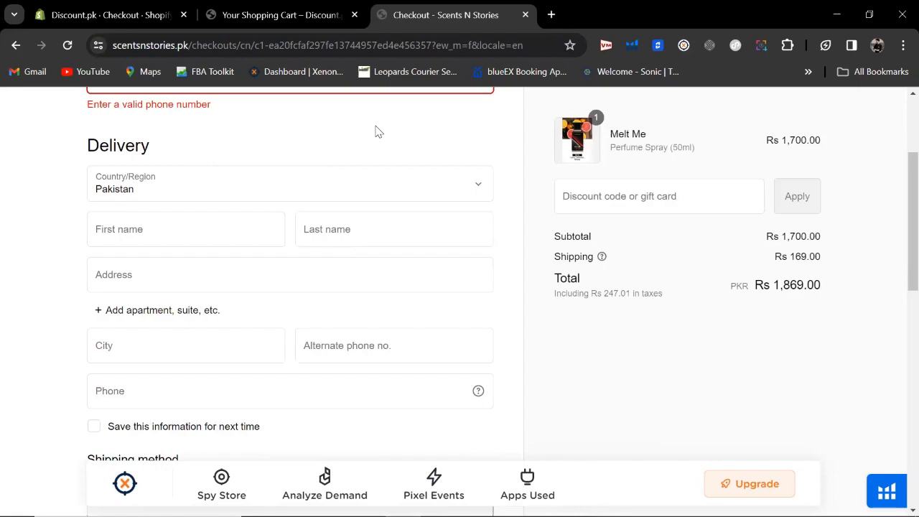
pyautogui.click(150, 232)
pyautogui.write('gdagdasjh')
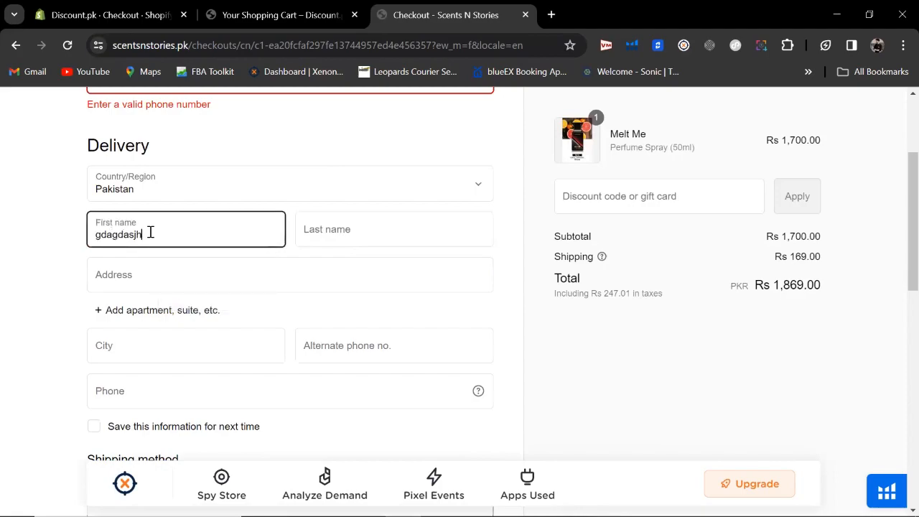
pyautogui.click(308, 230)
pyautogui.write('jxhzj')
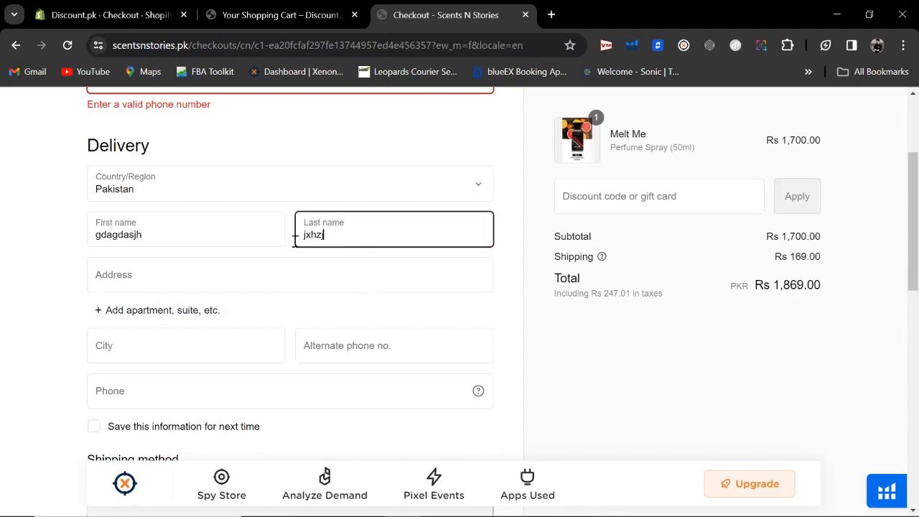
pyautogui.click(278, 268)
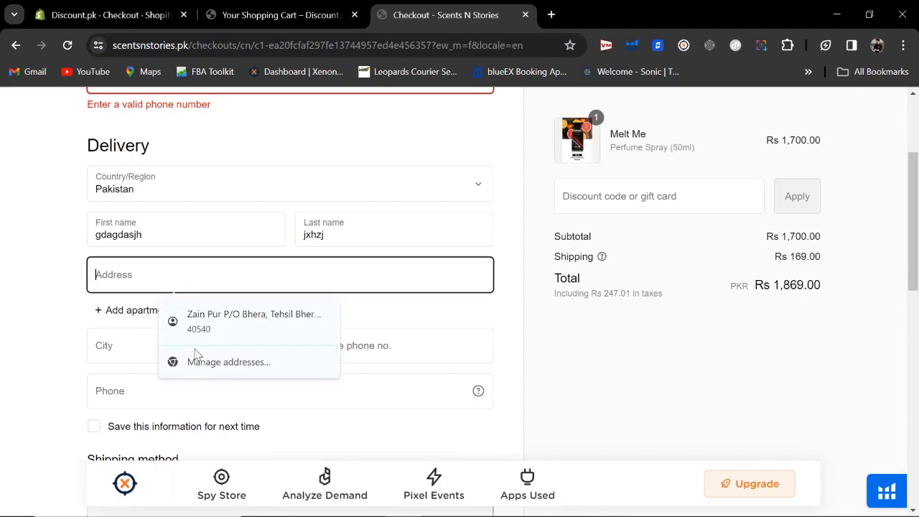
pyautogui.click(123, 348)
pyautogui.scroll(-1, 898, 215)
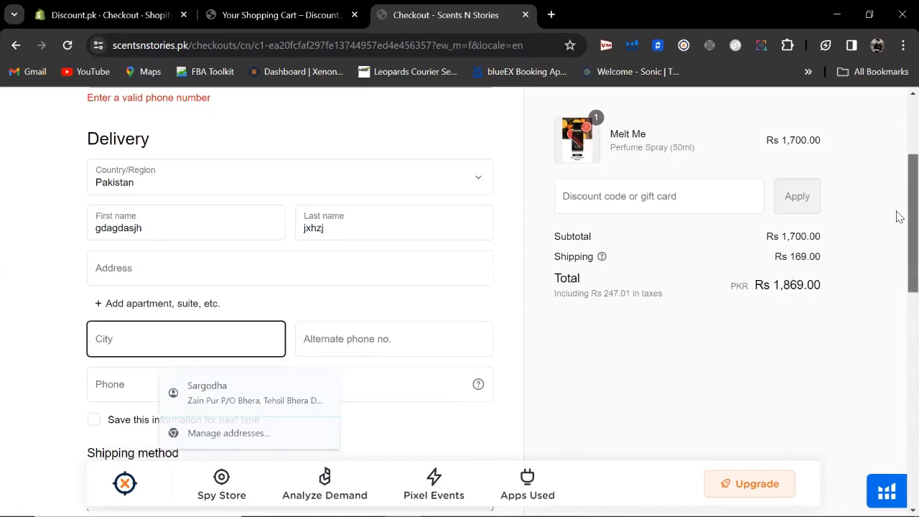
pyautogui.scroll(-3, 899, 215)
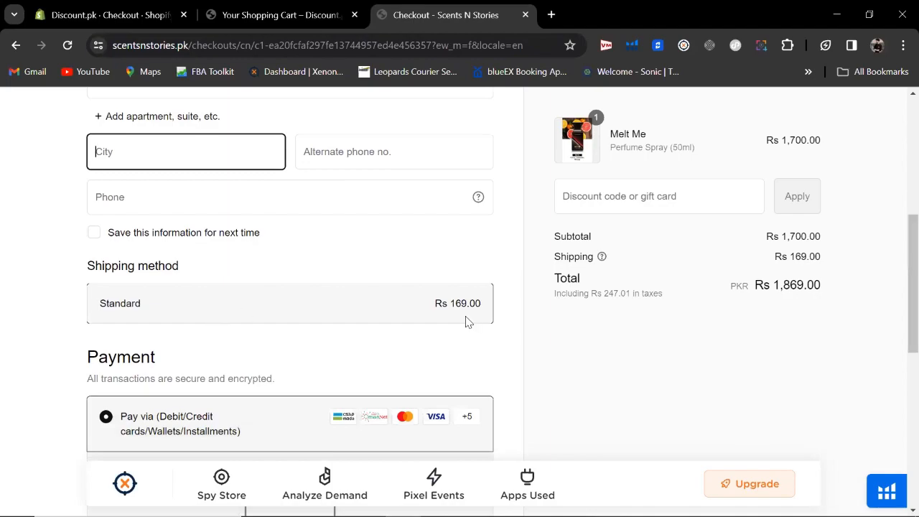
# Step: Pick Cash on Delivery (COD) as the payment method, keeping the Rs 1,869 total
pyautogui.scroll(-2, 899, 330)
pyautogui.scroll(-1, 897, 341)
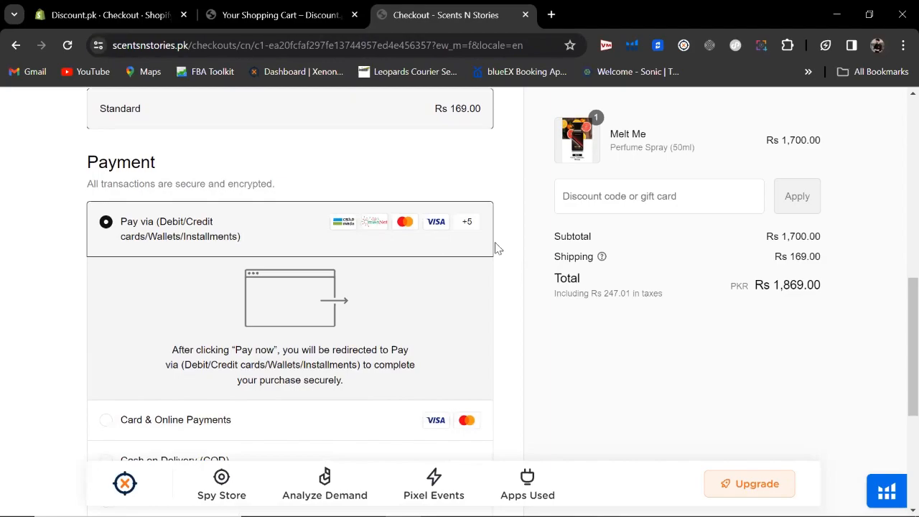
pyautogui.scroll(-1, 899, 334)
pyautogui.scroll(-3, 897, 341)
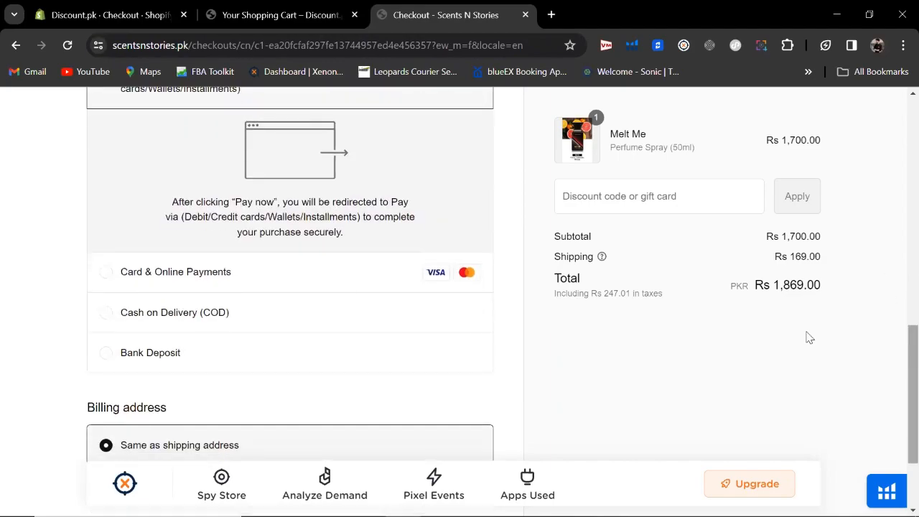
pyautogui.click(122, 312)
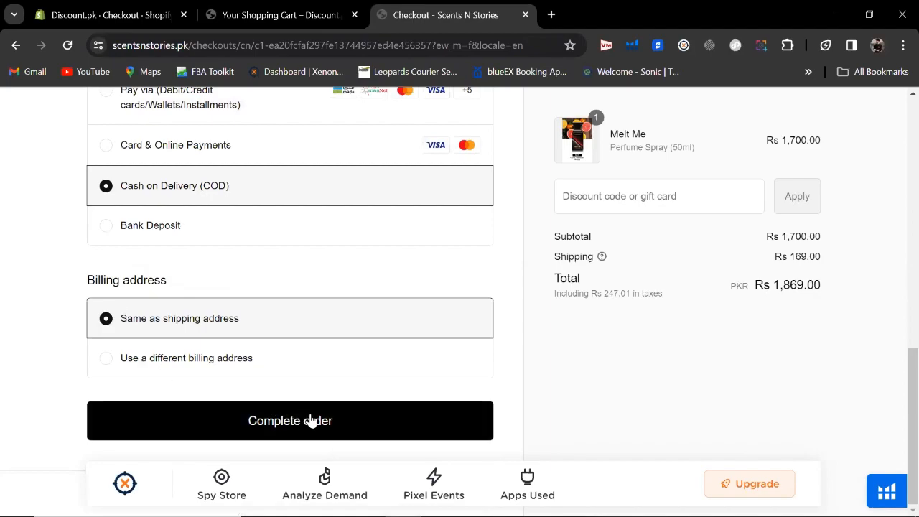
# Step: Close the test checkout tab and open Customer accounts in the admin Settings
pyautogui.click(524, 14)
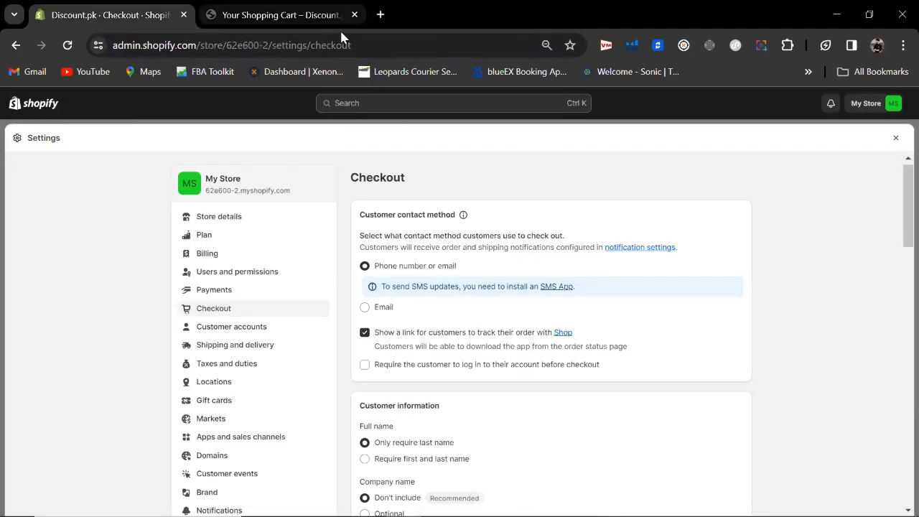
pyautogui.click(249, 329)
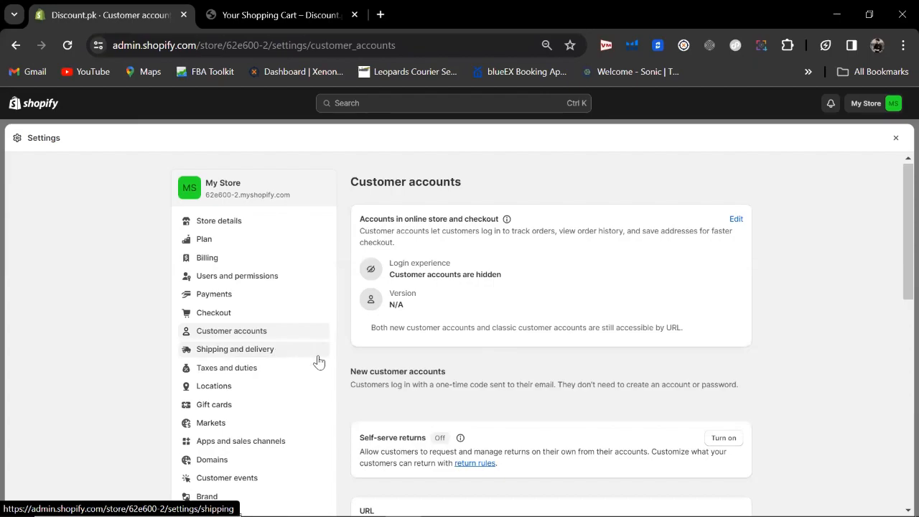
# Step: Open Shipping and delivery from the Settings sidebar
pyautogui.moveTo(898, 226); pyautogui.dragTo(898, 244)
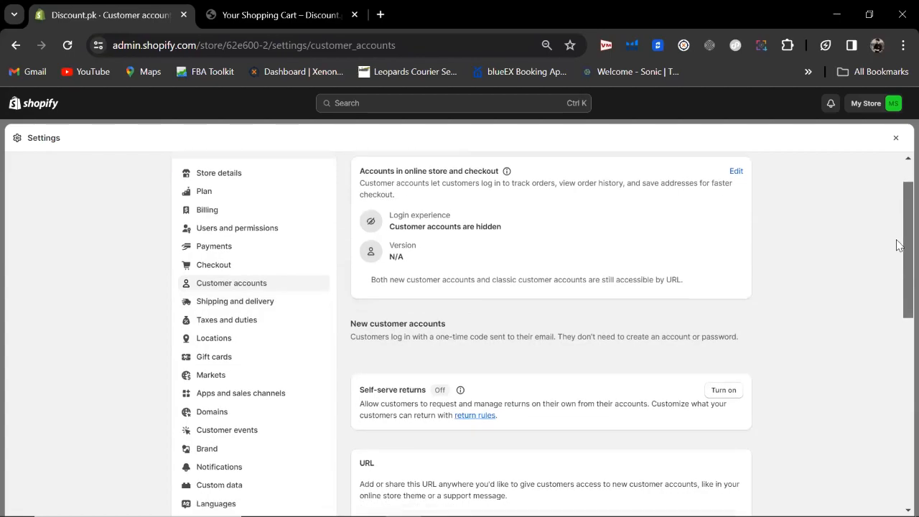
pyautogui.click(231, 298)
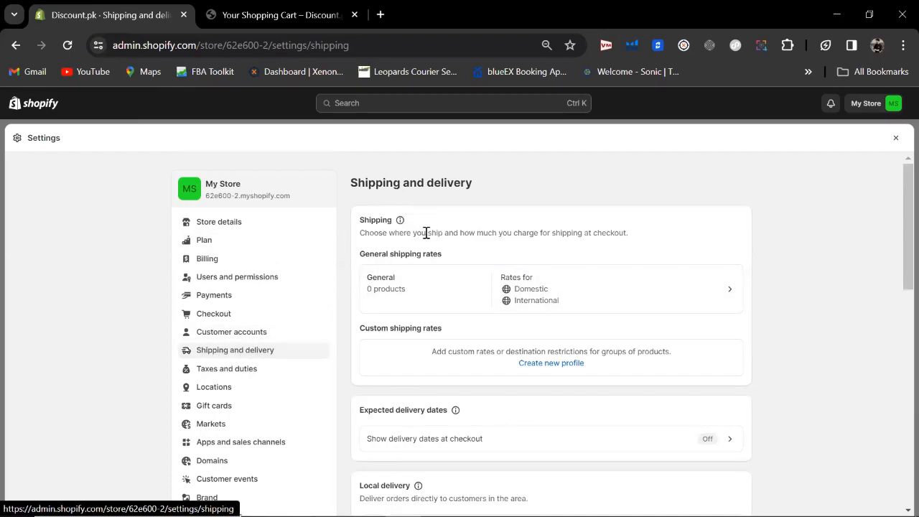
# Step: Delete the International zone from the General shipping profile, save it, then go to Taxes and duties
pyautogui.click(553, 293)
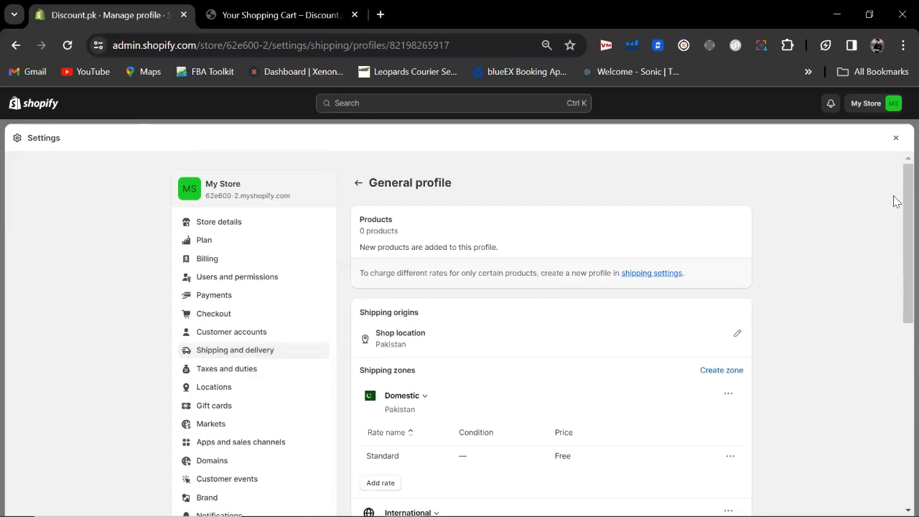
pyautogui.moveTo(906, 206); pyautogui.dragTo(900, 294)
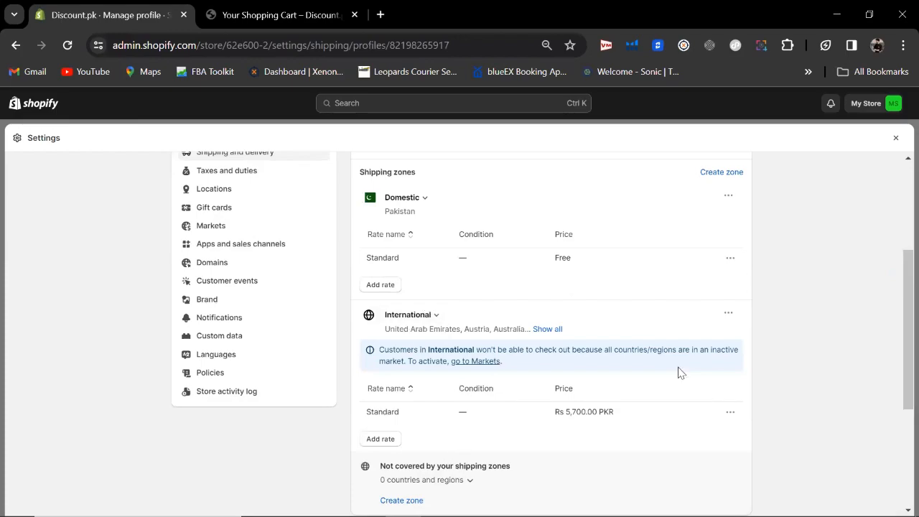
pyautogui.click(726, 314)
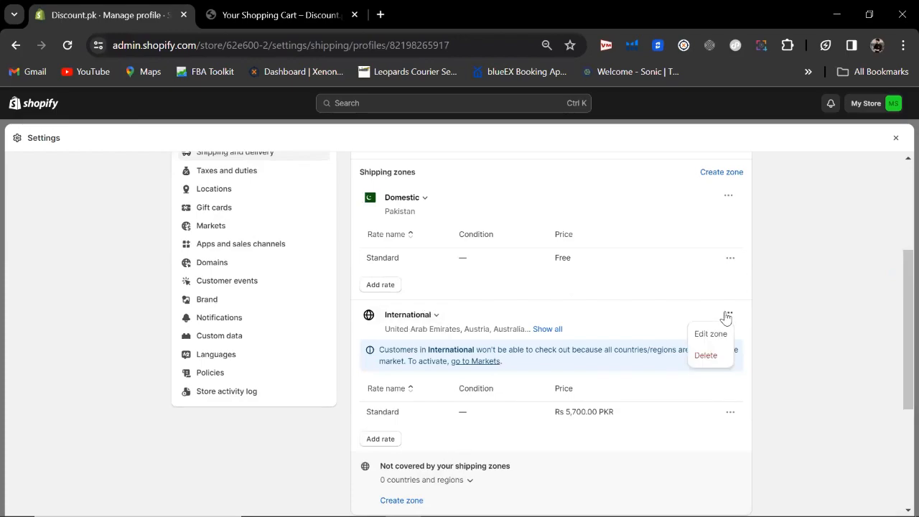
pyautogui.click(700, 365)
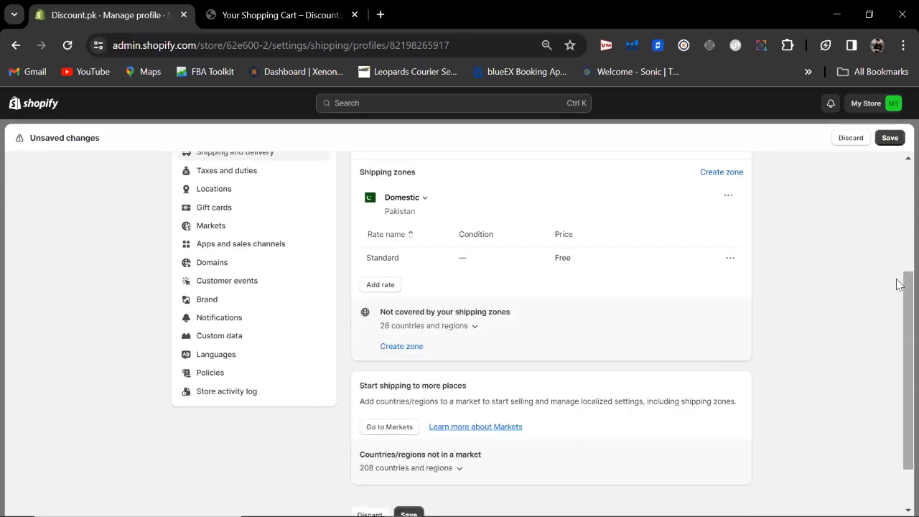
pyautogui.scroll(-2, 899, 338)
pyautogui.scroll(4, 897, 199)
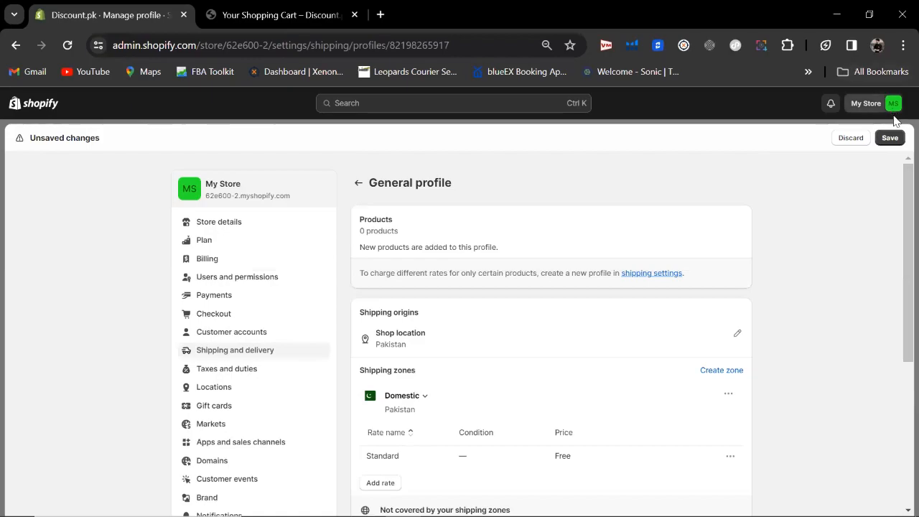
pyautogui.click(889, 138)
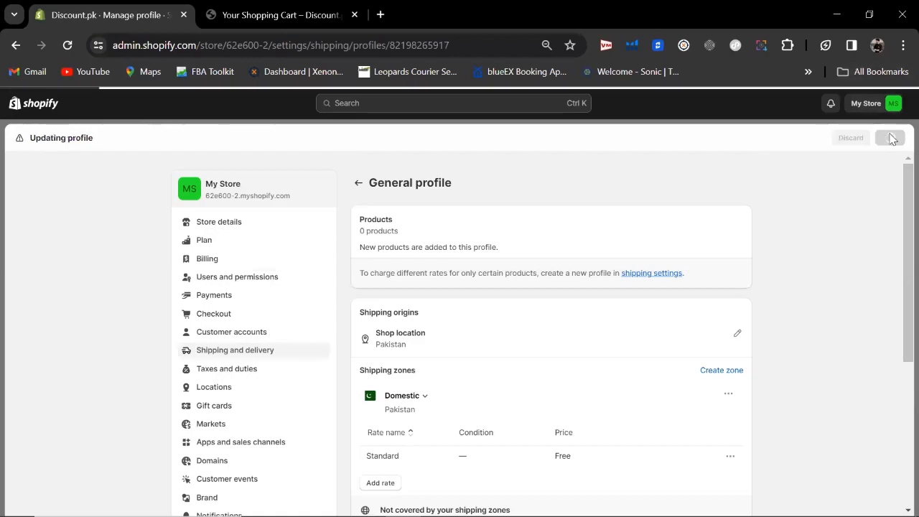
pyautogui.click(205, 370)
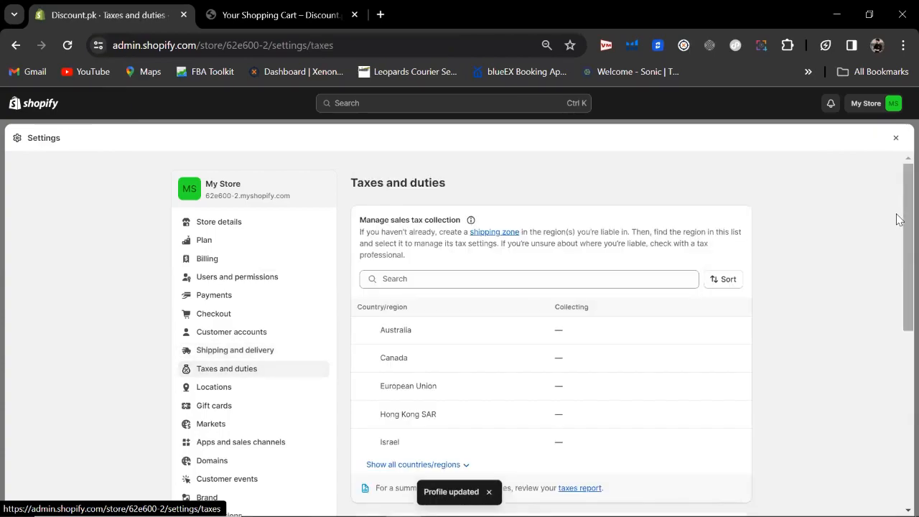
# Step: Search the country list for 'pak' and open Pakistan's tax settings
pyautogui.scroll(-1, 825, 237)
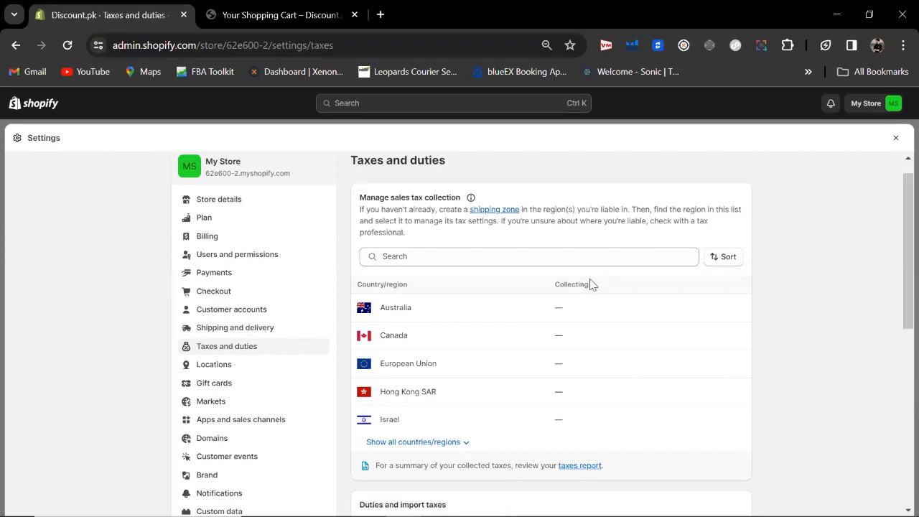
pyautogui.click(566, 257)
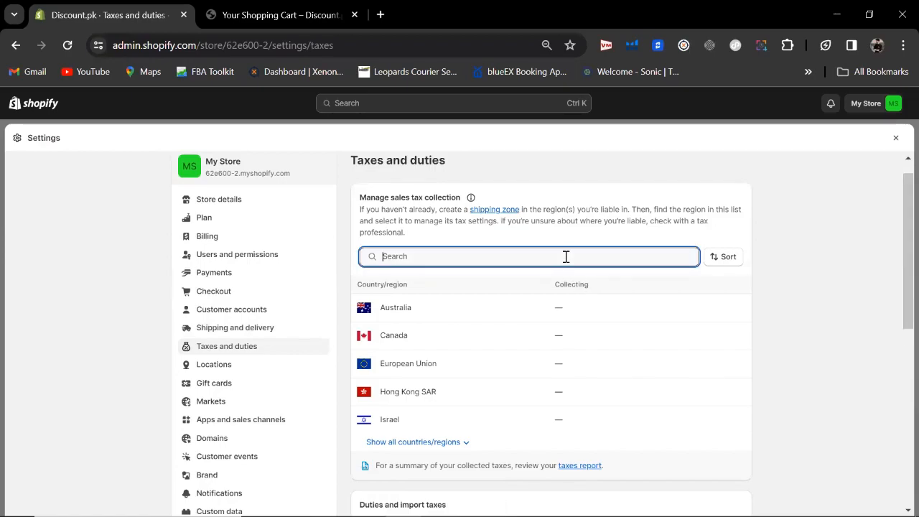
pyautogui.write('pakis')
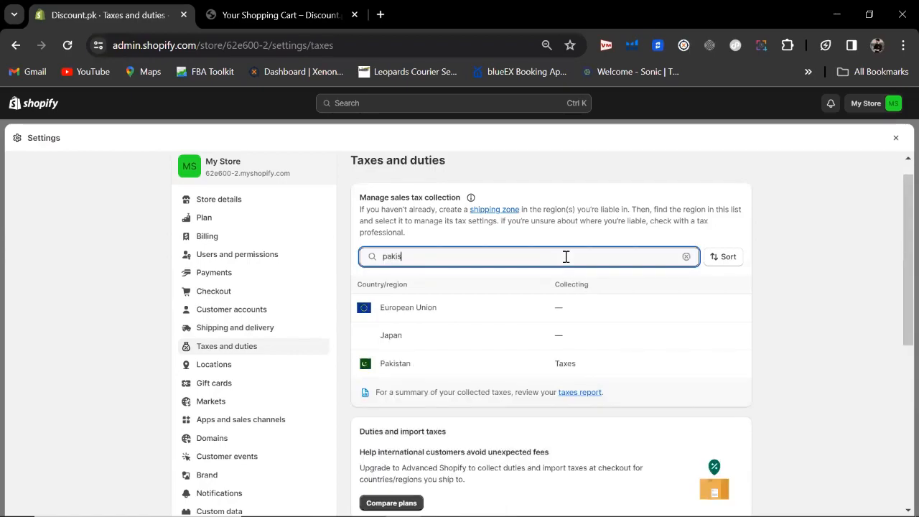
pyautogui.click(430, 308)
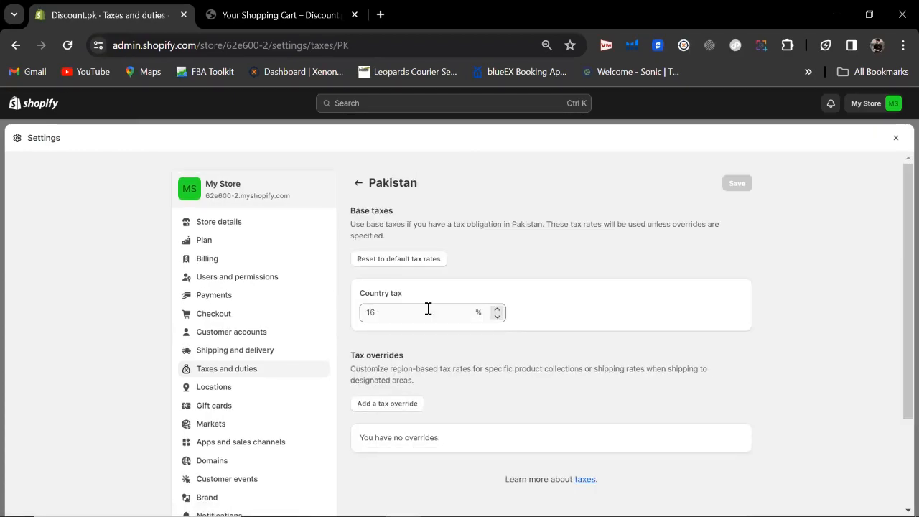
# Step: Replace the 16% Country tax with 0 and save
pyautogui.click(376, 315)
pyautogui.moveTo(376, 314); pyautogui.dragTo(358, 327)
pyautogui.write('0')
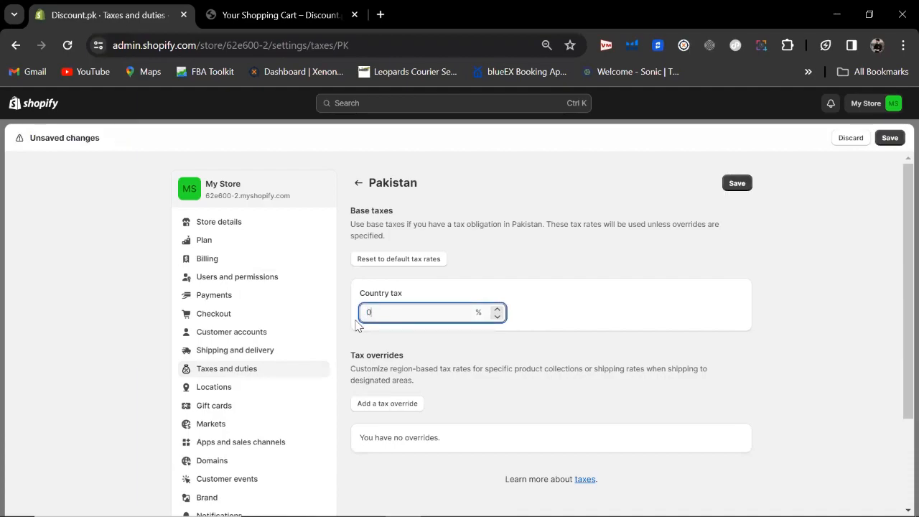
pyautogui.click(605, 273)
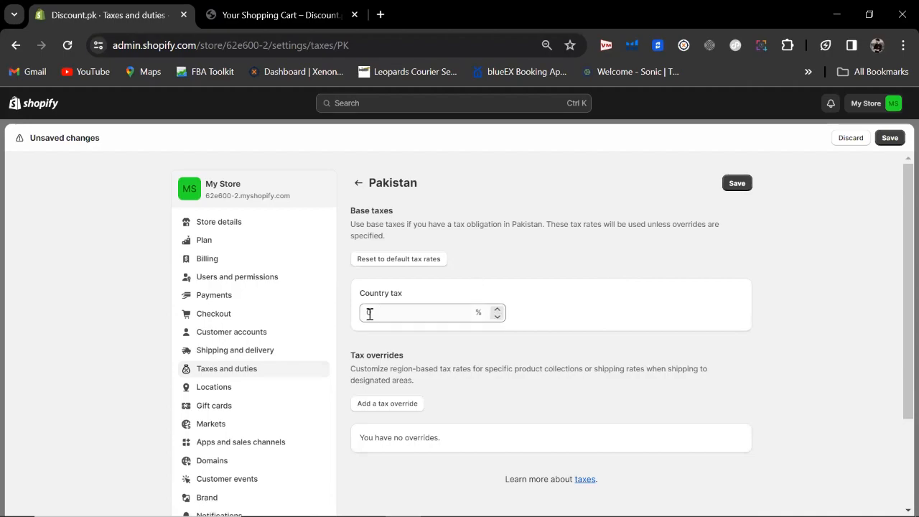
pyautogui.click(737, 184)
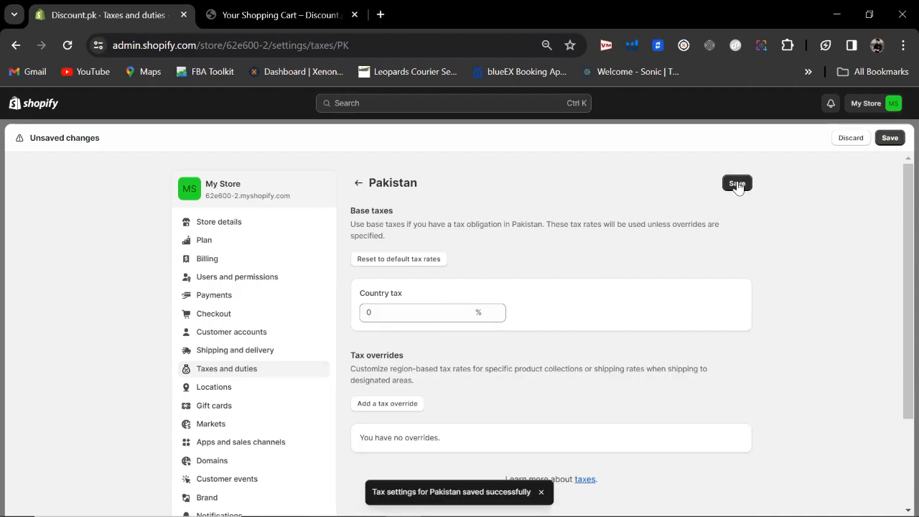
# Step: Look at Locations and start adding a location, then switch to Gift cards settings
pyautogui.click(233, 395)
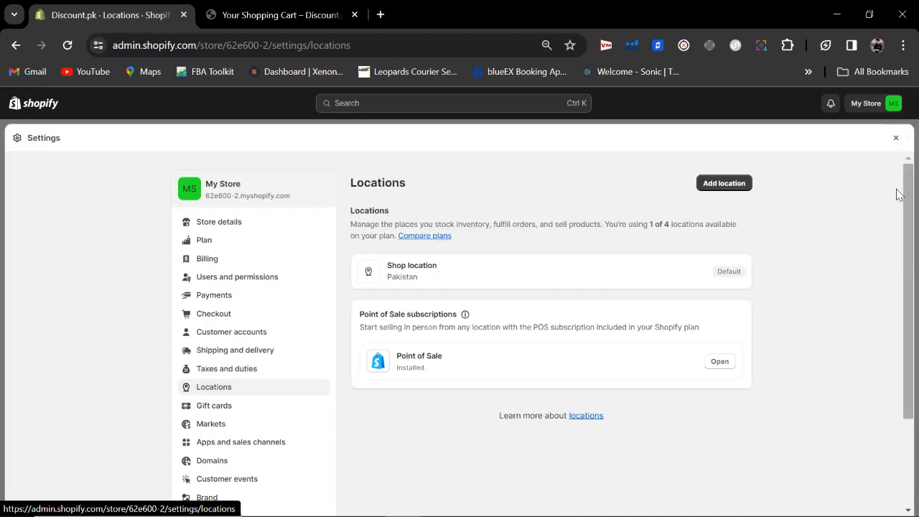
pyautogui.scroll(-1, 901, 196)
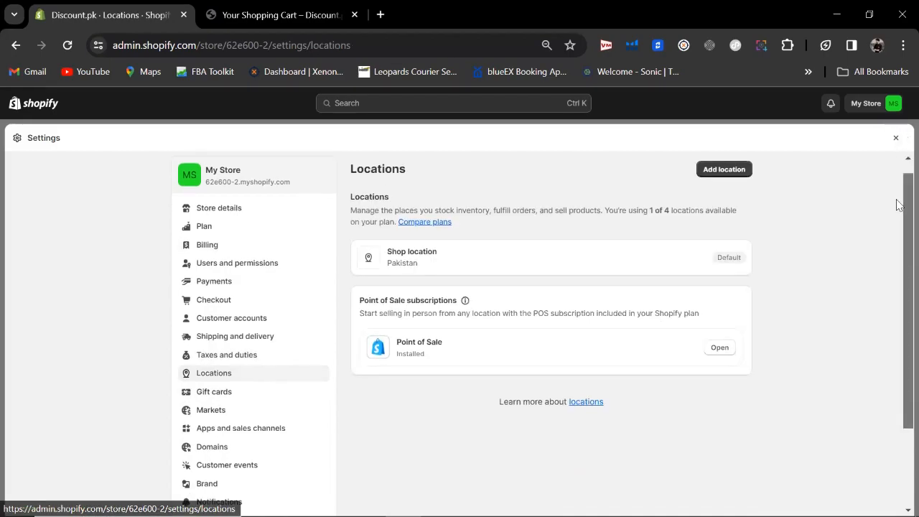
pyautogui.click(717, 169)
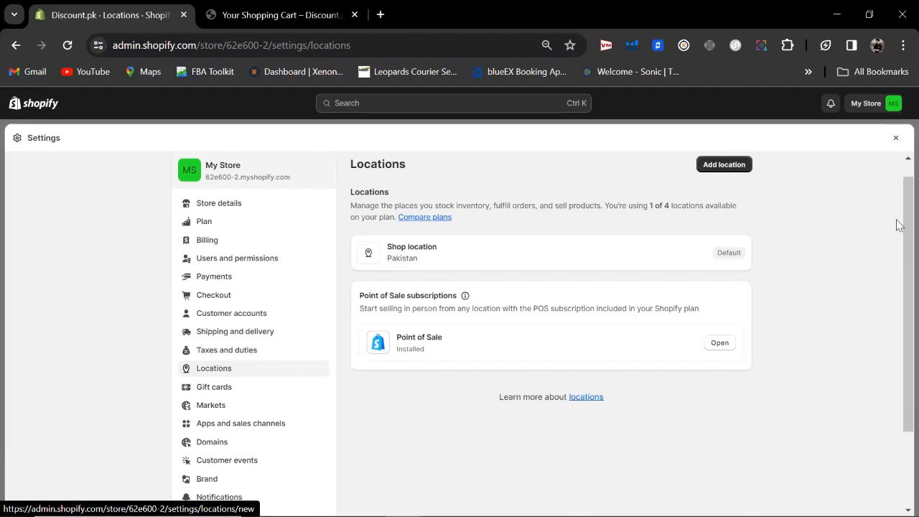
pyautogui.moveTo(901, 213); pyautogui.dragTo(900, 218)
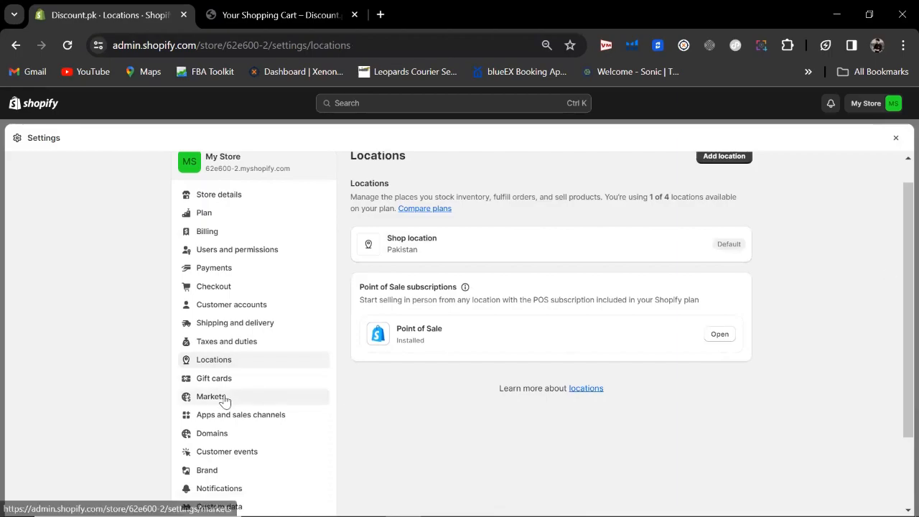
pyautogui.click(192, 382)
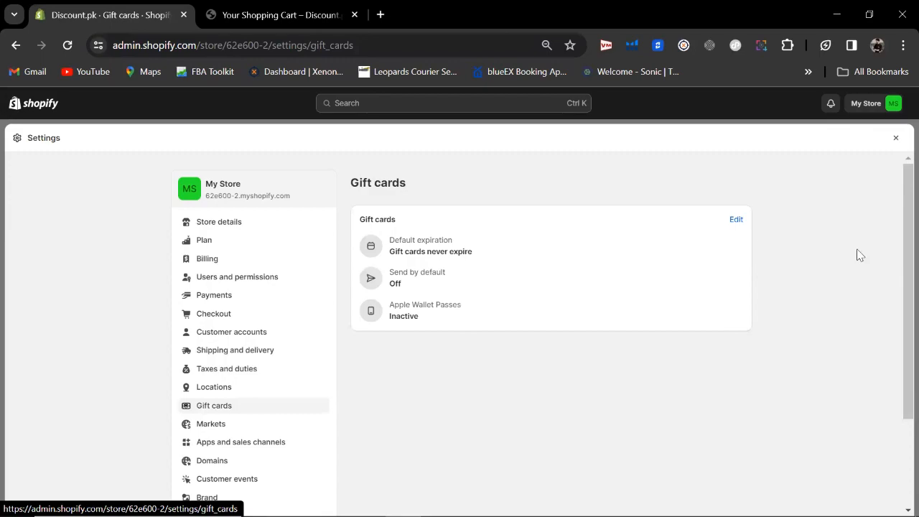
# Step: Edit gift card settings, trying an expiry of 1 month
pyautogui.moveTo(898, 217); pyautogui.dragTo(897, 245)
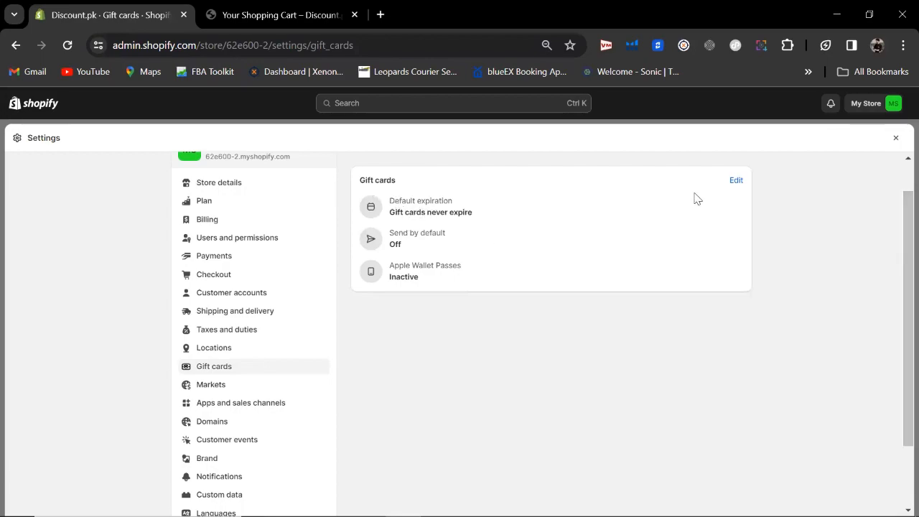
pyautogui.click(736, 180)
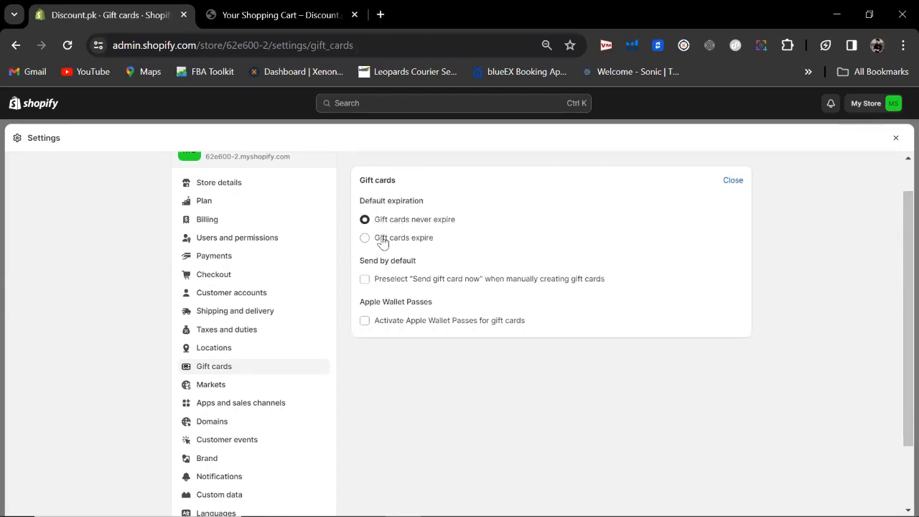
pyautogui.click(414, 241)
pyautogui.click(422, 250)
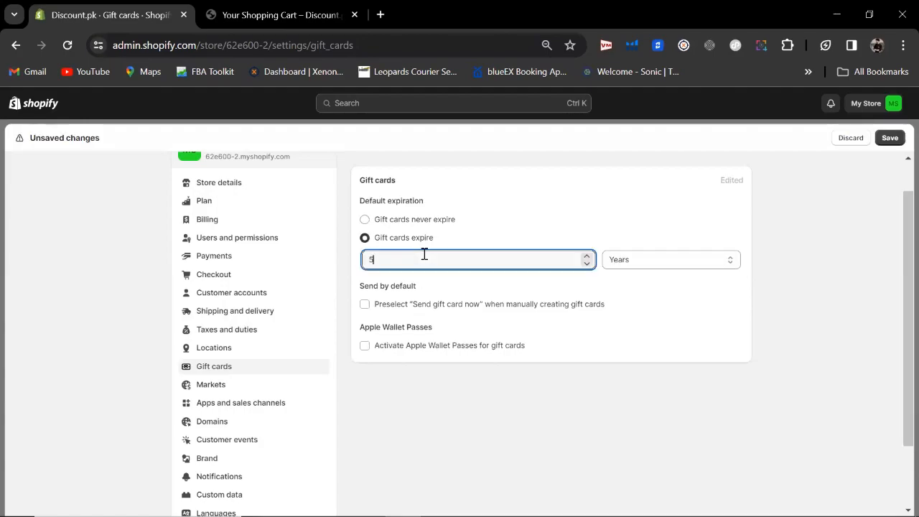
pyautogui.click(624, 265)
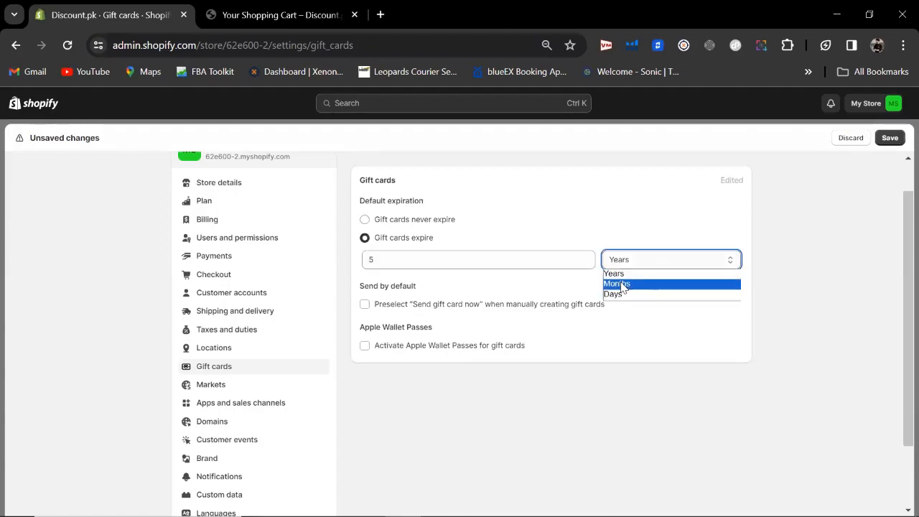
pyautogui.click(616, 284)
pyautogui.doubleClick(365, 258)
pyautogui.write('1')
pyautogui.click(581, 180)
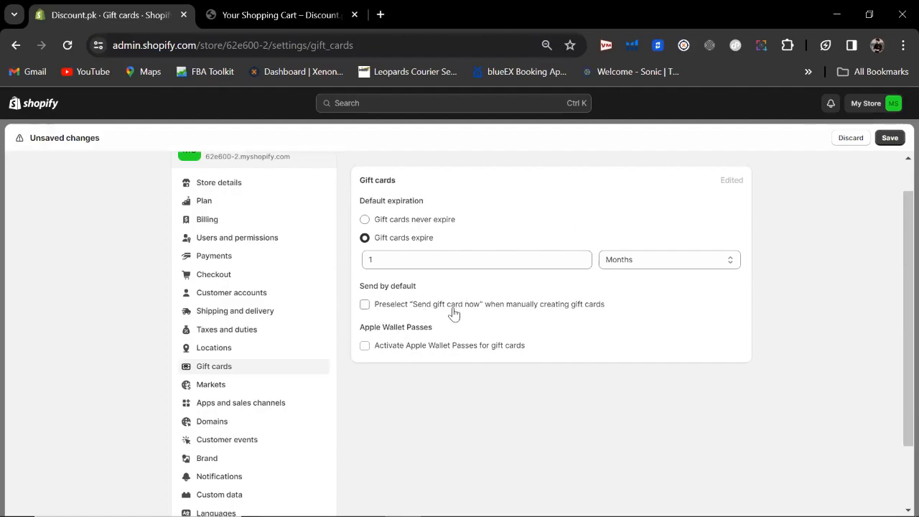
# Step: Revert to never expire with immediate sending off, save, and leave for Markets
pyautogui.click(367, 307)
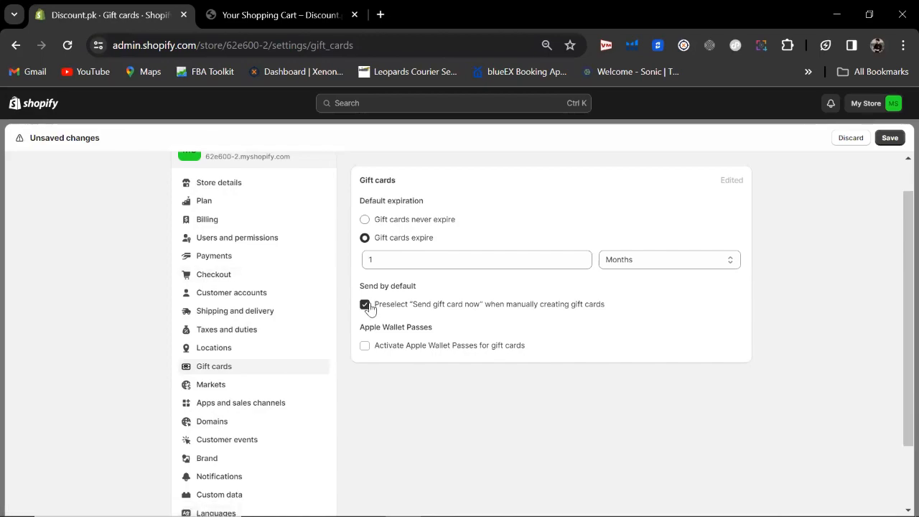
pyautogui.click(366, 305)
pyautogui.click(374, 220)
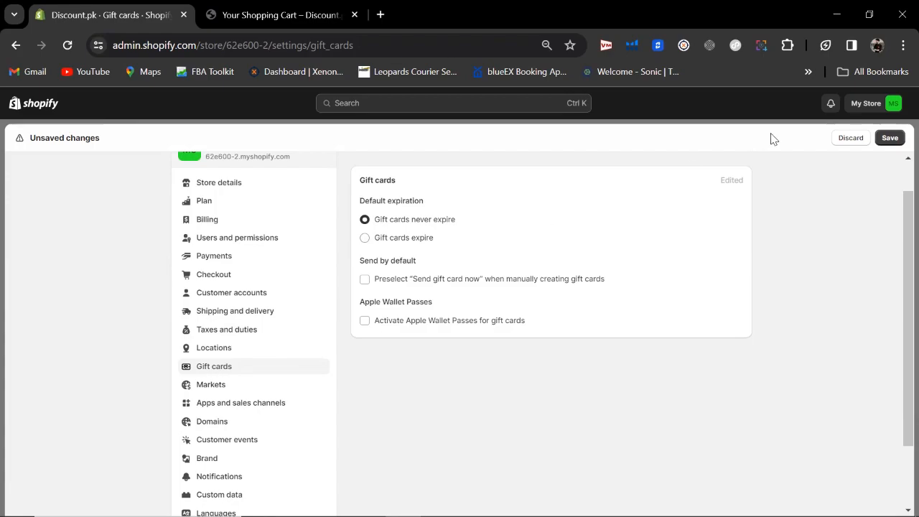
pyautogui.click(890, 137)
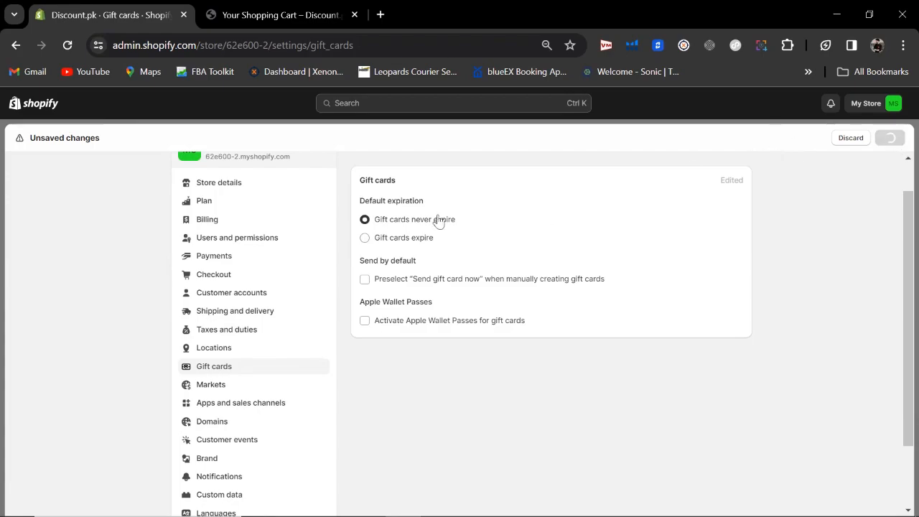
pyautogui.click(227, 391)
pyautogui.click(602, 332)
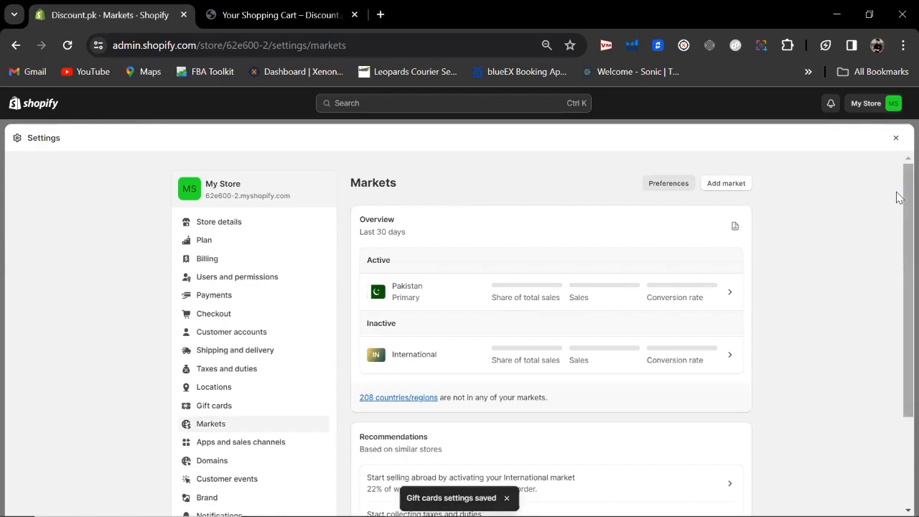
# Step: Look over the Pakistan and International markets, then open Apps and sales channels
pyautogui.scroll(-1, 897, 197)
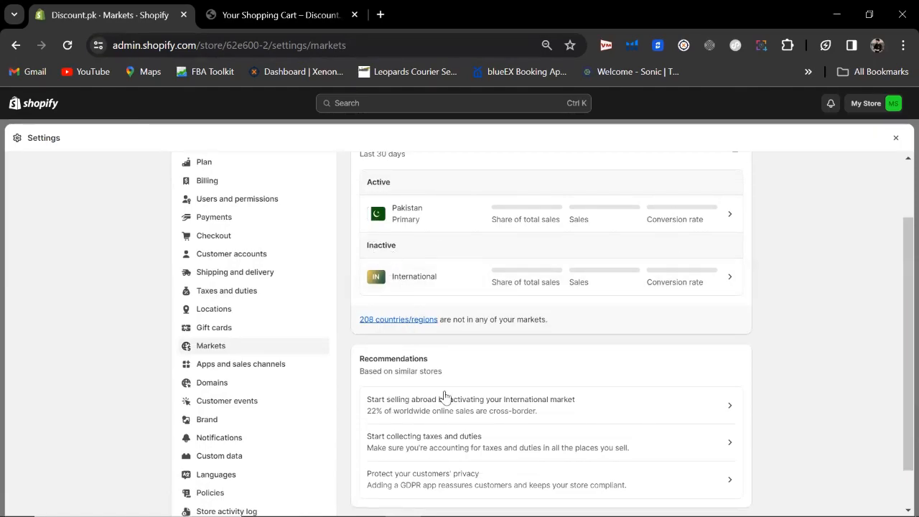
pyautogui.click(214, 366)
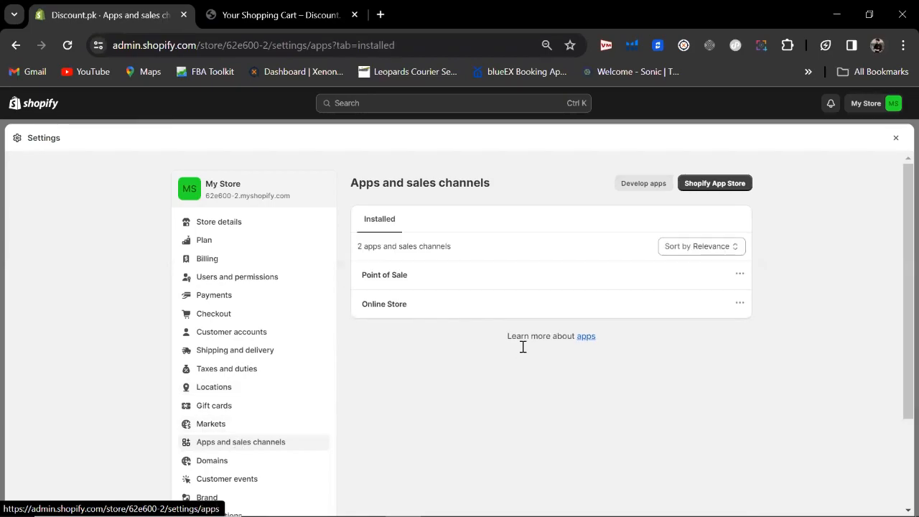
# Step: Launch the Shopify App Store from the Apps and sales channels page
pyautogui.moveTo(902, 185); pyautogui.dragTo(897, 188)
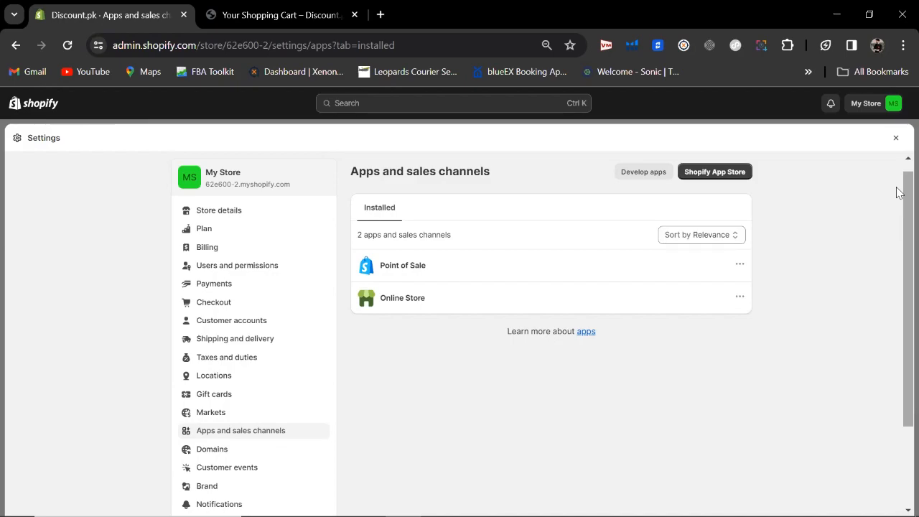
pyautogui.click(714, 172)
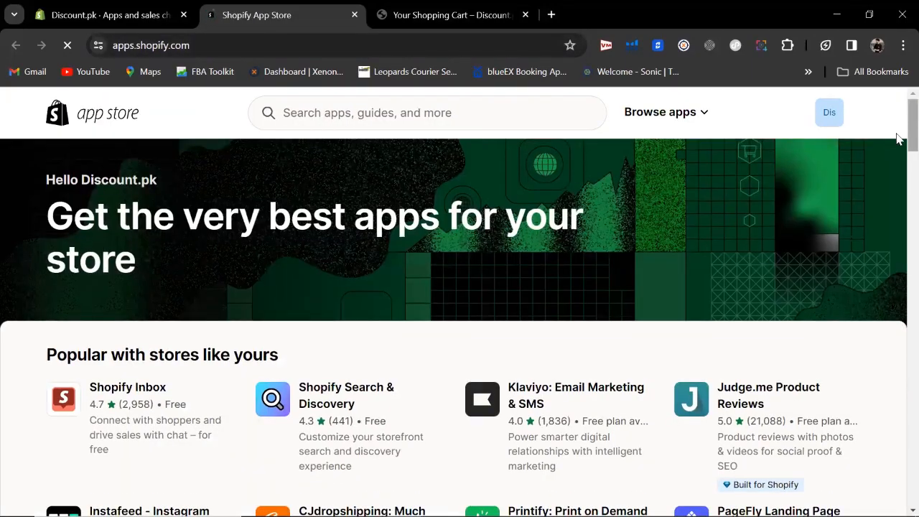
# Step: Browse the App Store's popular and trending apps, then switch back to the Discount.pk admin tab
pyautogui.scroll(-3, 899, 144)
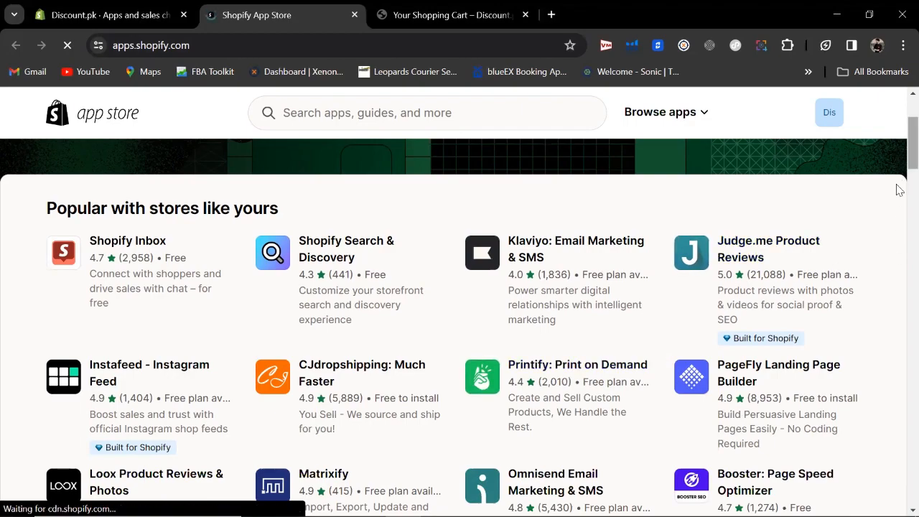
pyautogui.scroll(-3, 897, 183)
pyautogui.scroll(-6, 896, 206)
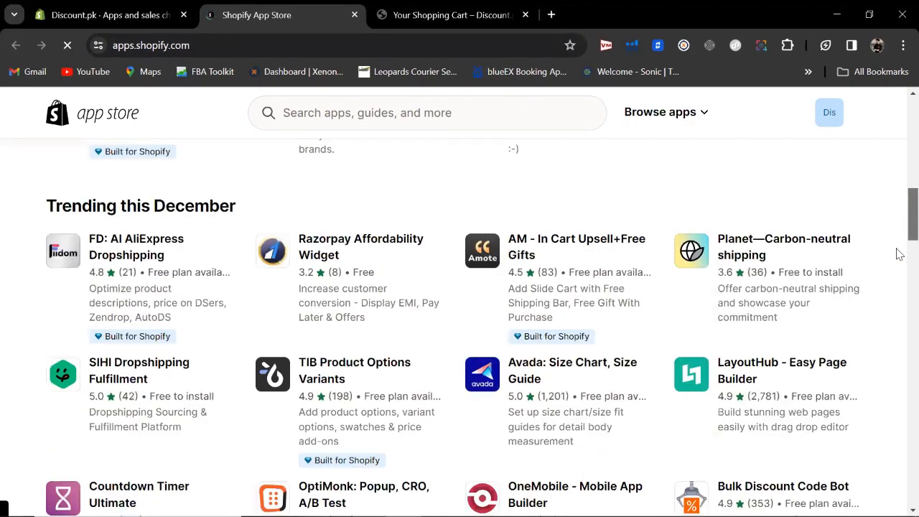
pyautogui.moveTo(897, 201); pyautogui.dragTo(889, 94)
pyautogui.click(149, 18)
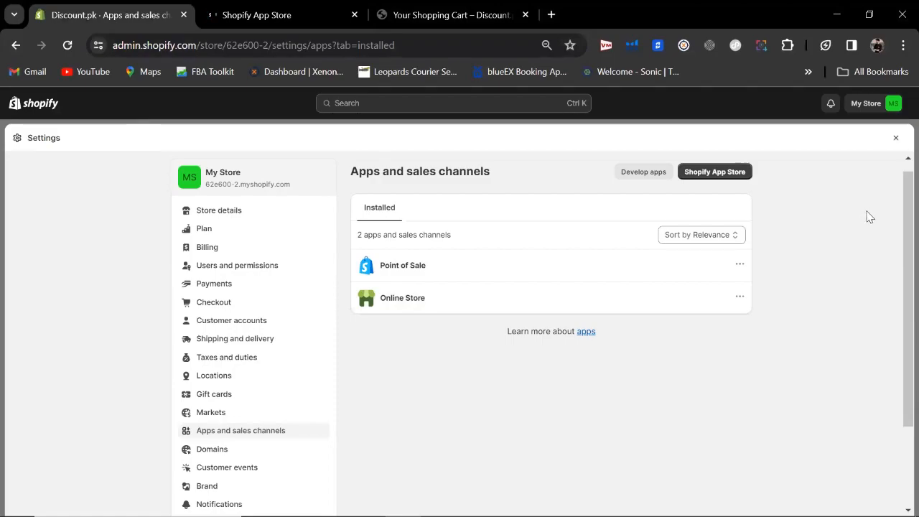
# Step: Go to the Domains page in the settings sidebar to view the myshopify.com domain
pyautogui.scroll(-1, 898, 230)
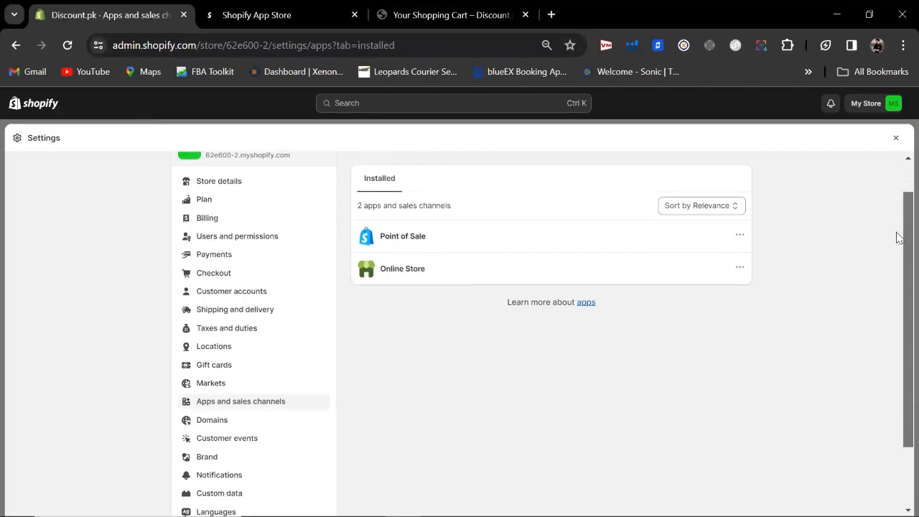
pyautogui.scroll(-1, 897, 252)
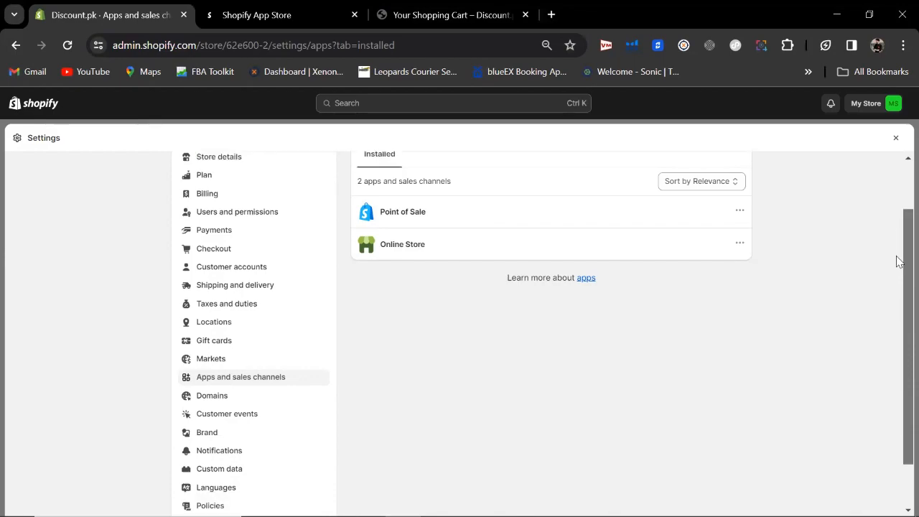
pyautogui.scroll(-1, 897, 260)
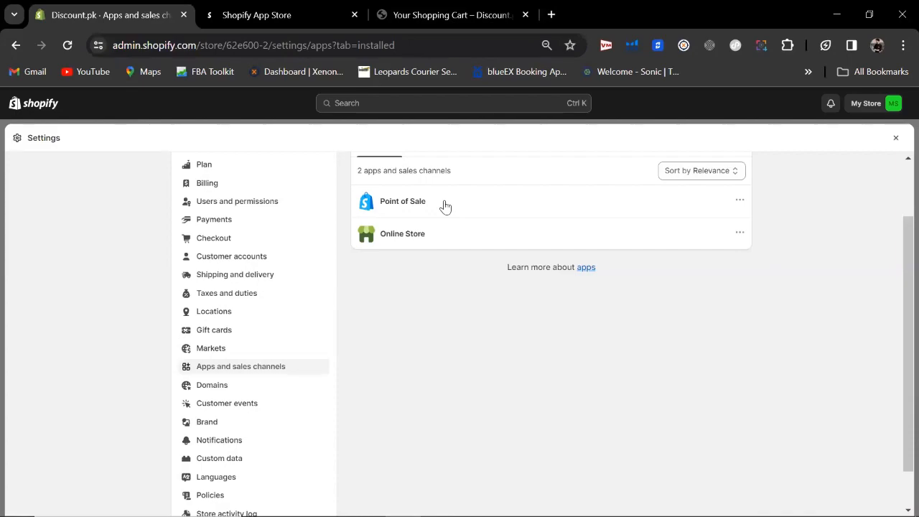
pyautogui.click(225, 392)
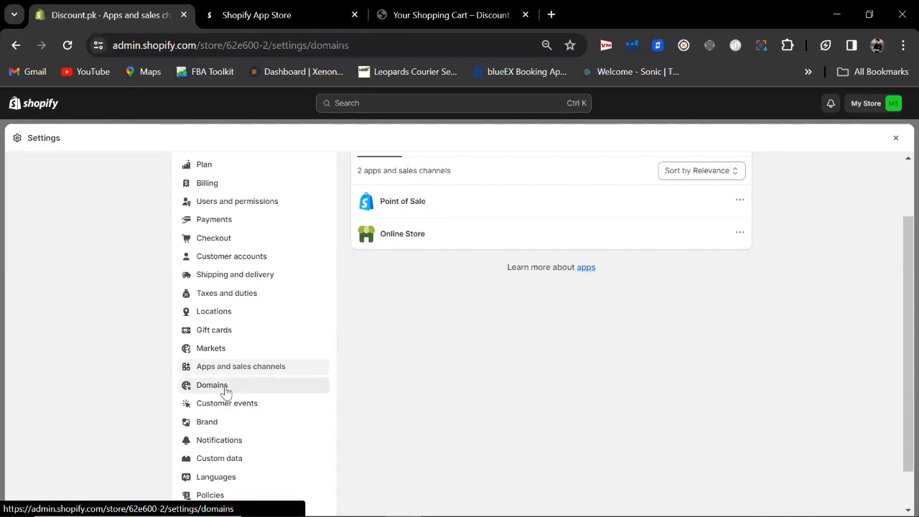
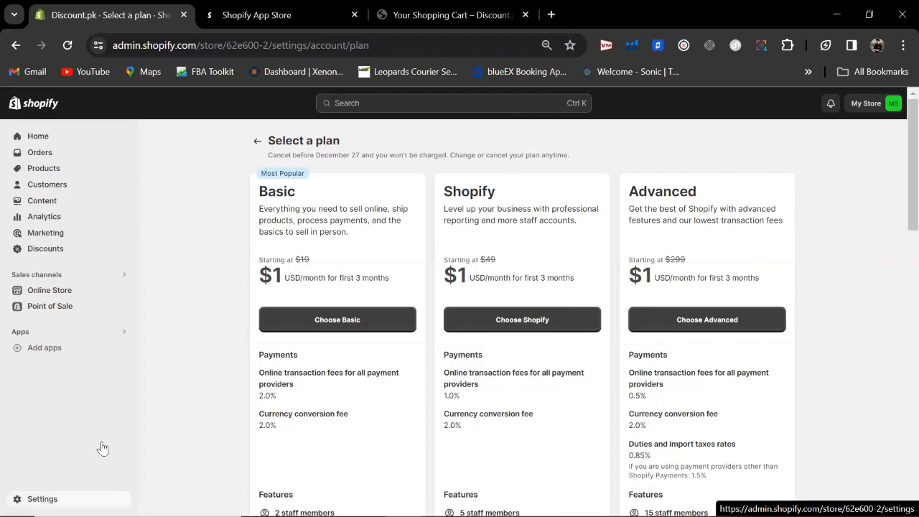
# Step: Open Settings and scroll through Discount.pk's store details, PKR currency and Karachi time zone
pyautogui.click(101, 499)
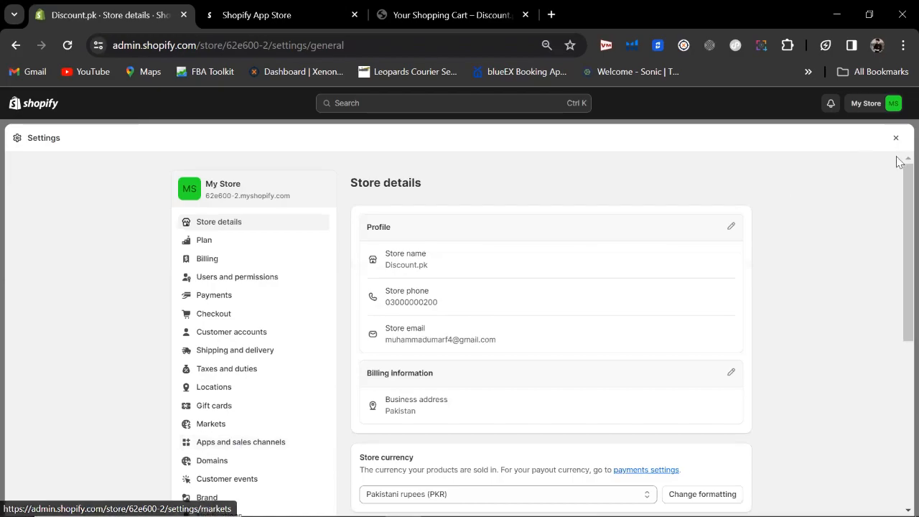
pyautogui.scroll(-1, 898, 239)
pyautogui.scroll(-2, 897, 239)
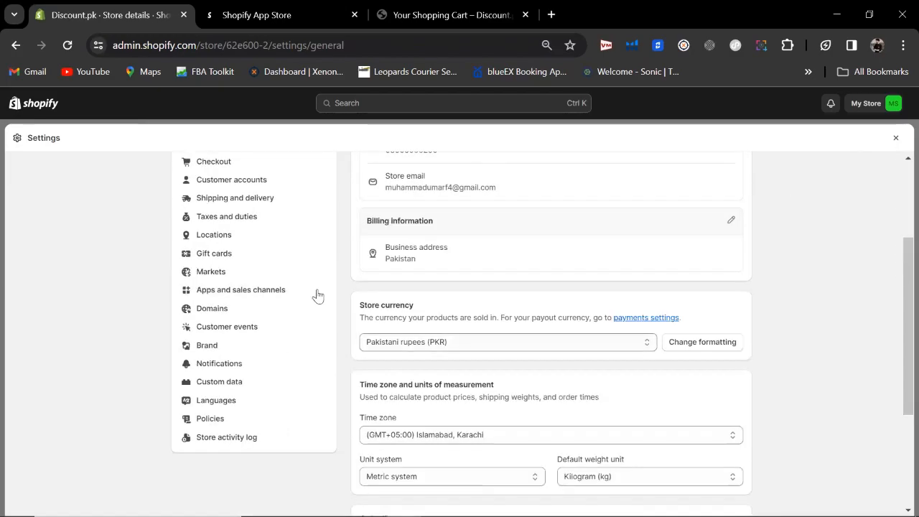
# Step: View the Domains page listing 62e600-2.myshopify.com as primary, and select its page URL
pyautogui.click(273, 315)
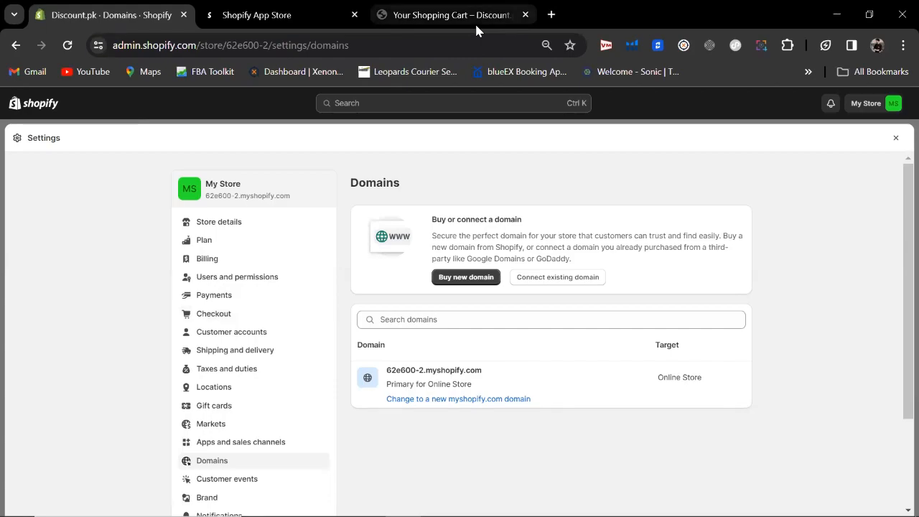
pyautogui.moveTo(476, 28)
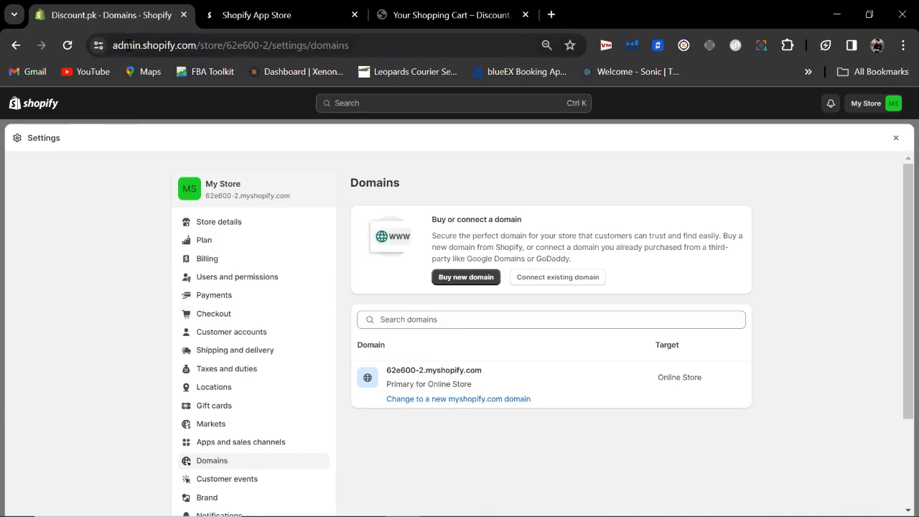
pyautogui.moveTo(113, 45); pyautogui.dragTo(352, 45)
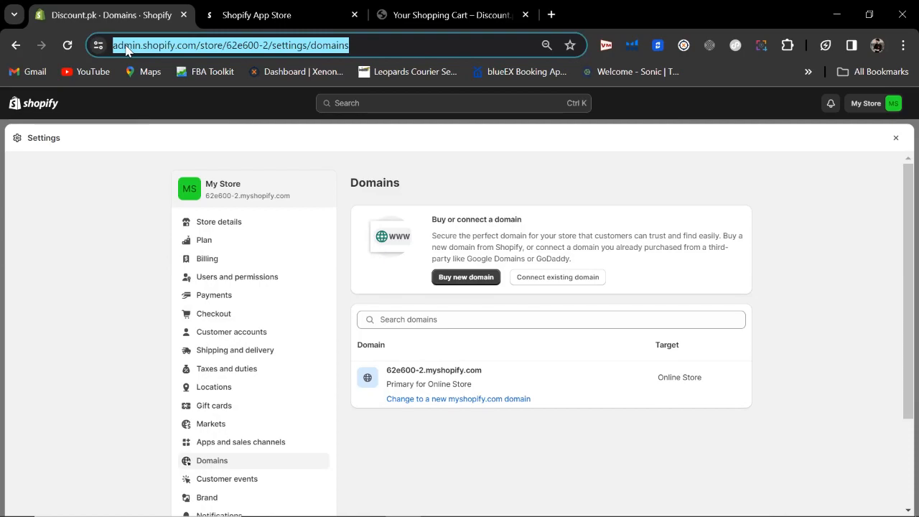
pyautogui.click(359, 39)
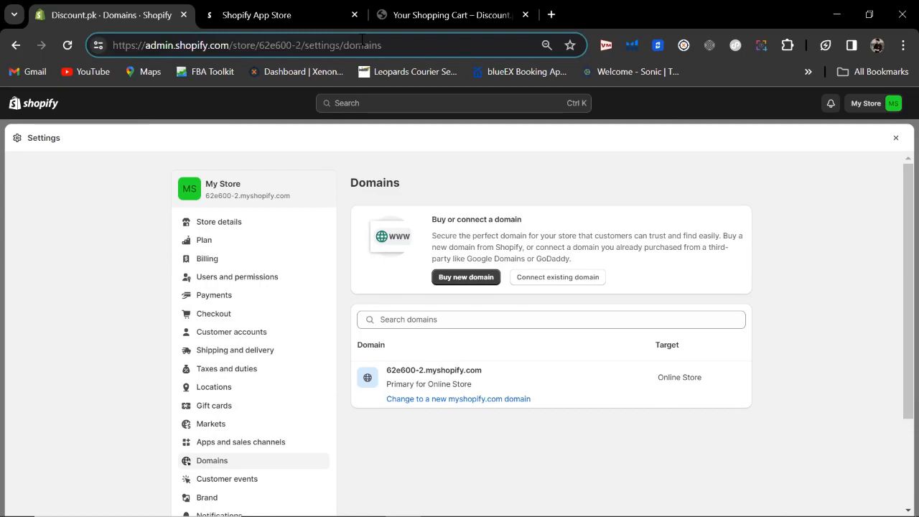
pyautogui.moveTo(388, 45); pyautogui.dragTo(112, 60)
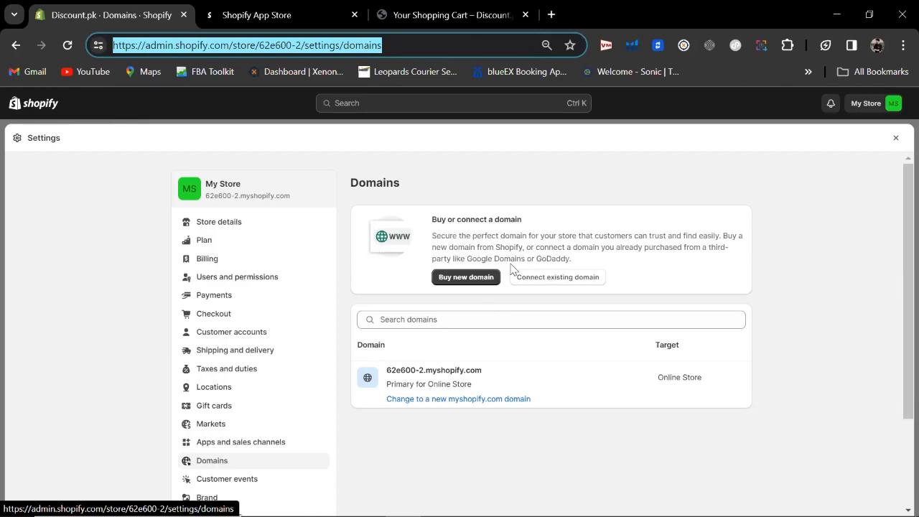
# Step: Submit discount.pk as an existing domain to connect, then return to the Domains list
pyautogui.click(553, 278)
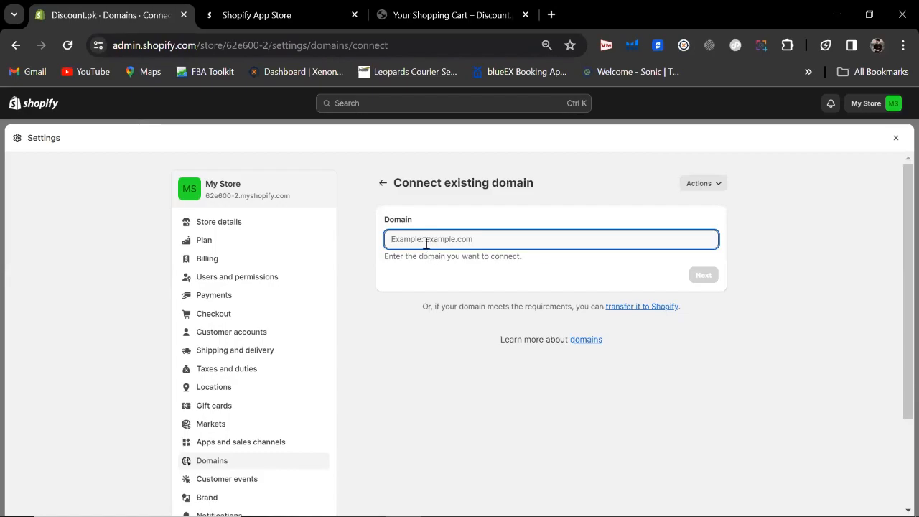
pyautogui.write('discount')
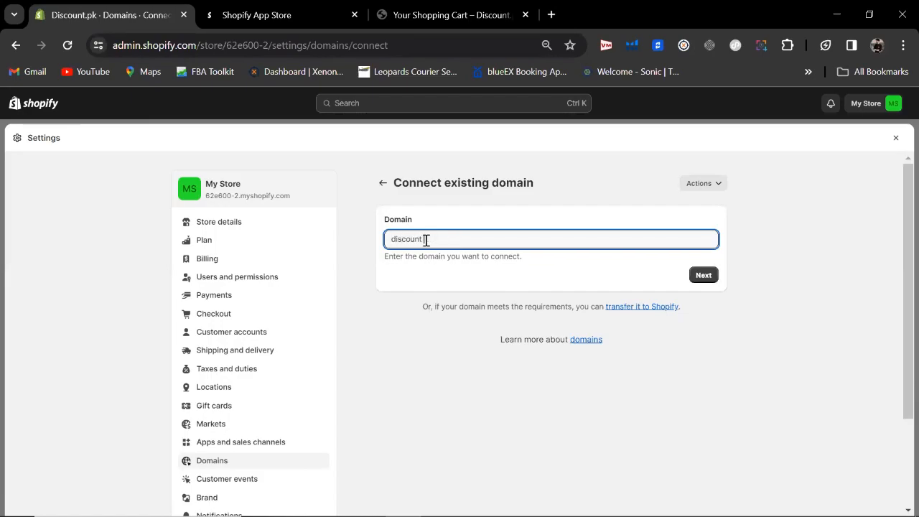
pyautogui.write('.pk')
pyautogui.click(697, 278)
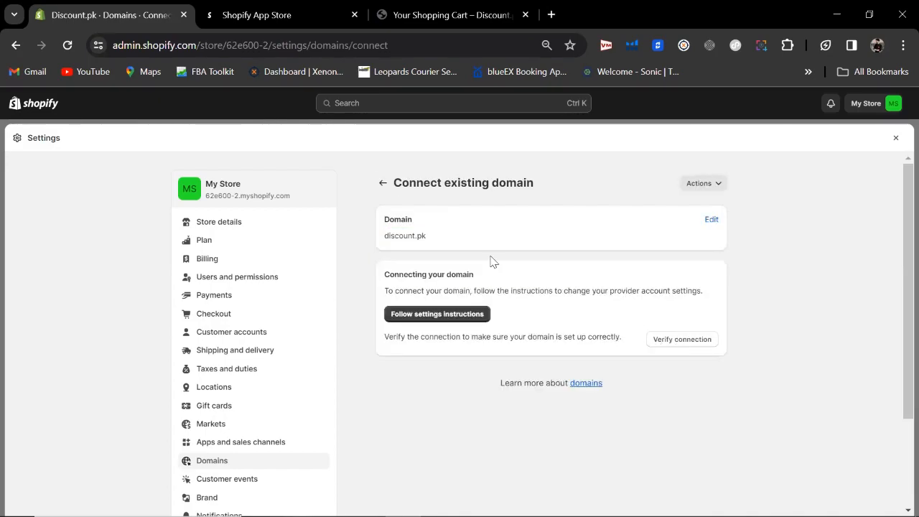
pyautogui.click(383, 183)
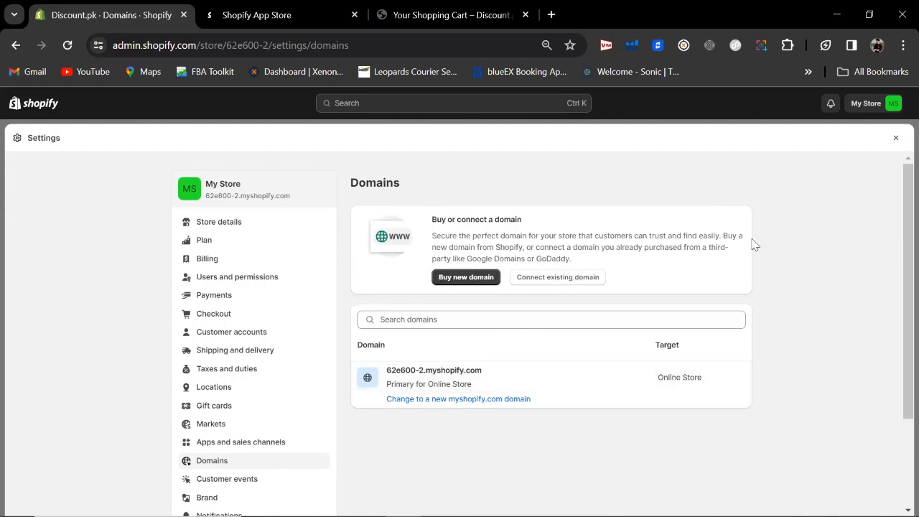
# Step: Review the Pixels section on the Customer events page, then move on to Brand settings
pyautogui.moveTo(898, 217); pyautogui.dragTo(894, 309)
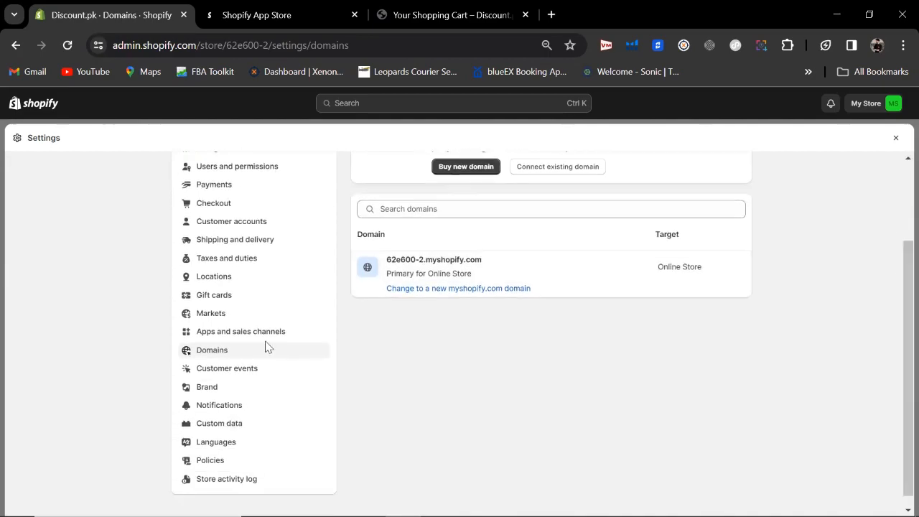
pyautogui.click(221, 371)
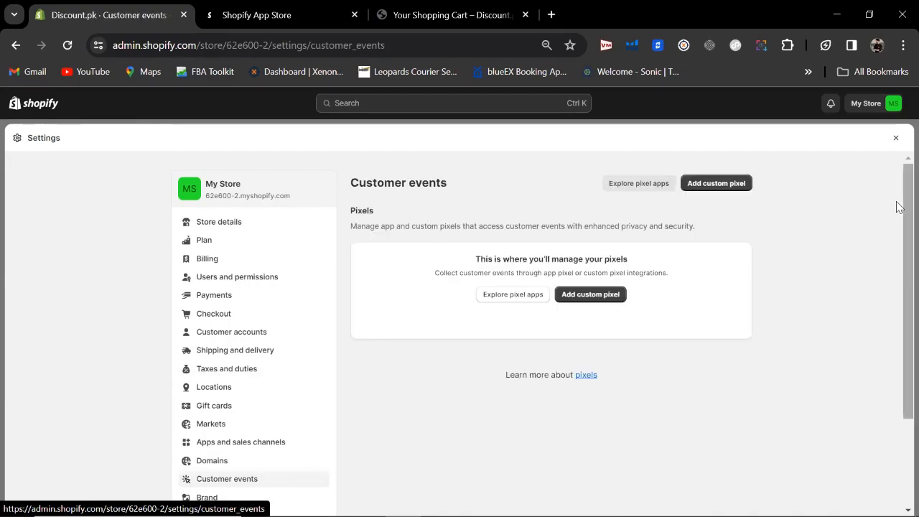
pyautogui.moveTo(895, 207); pyautogui.dragTo(897, 226)
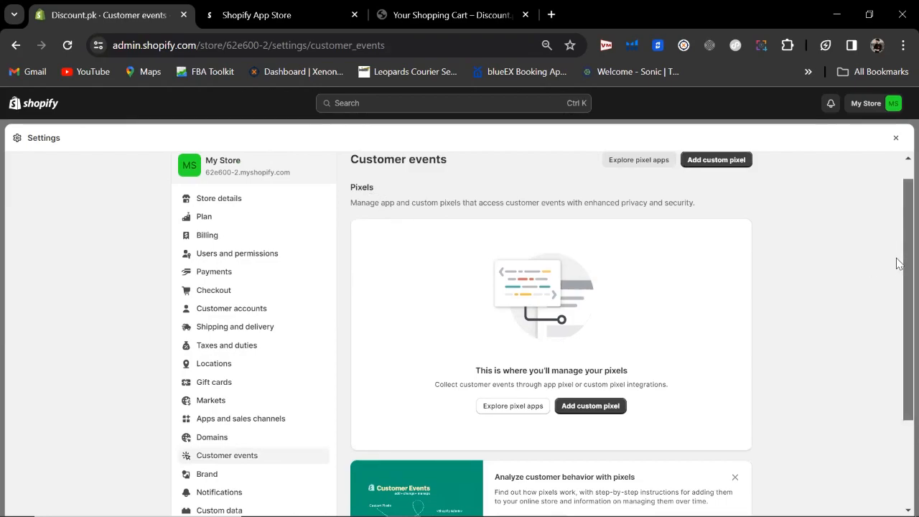
pyautogui.moveTo(897, 264); pyautogui.dragTo(897, 320)
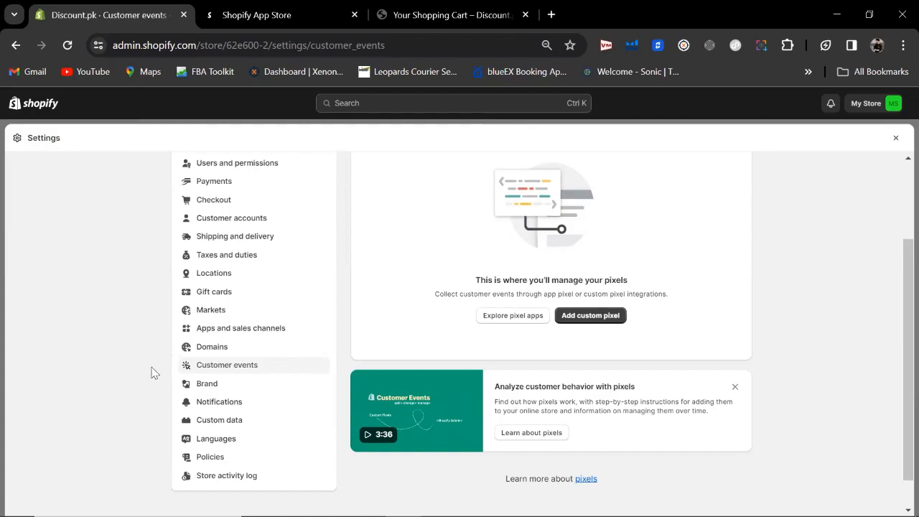
pyautogui.click(204, 383)
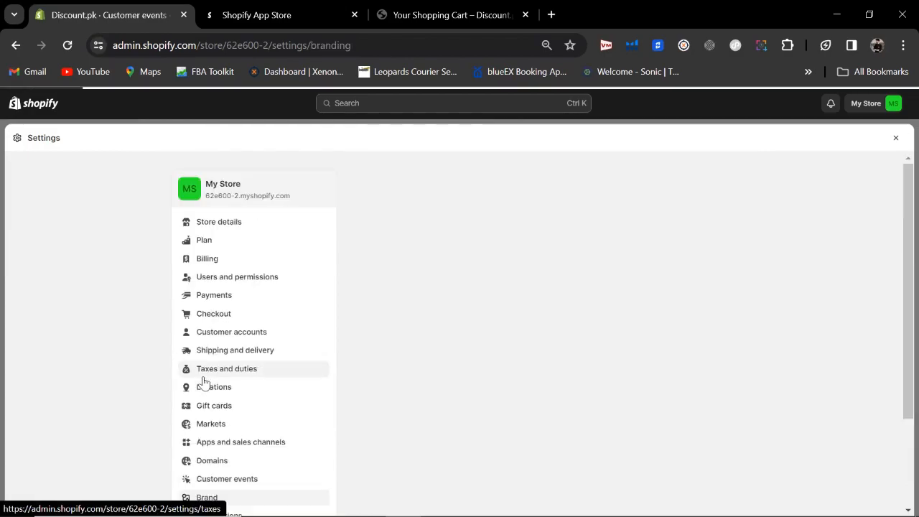